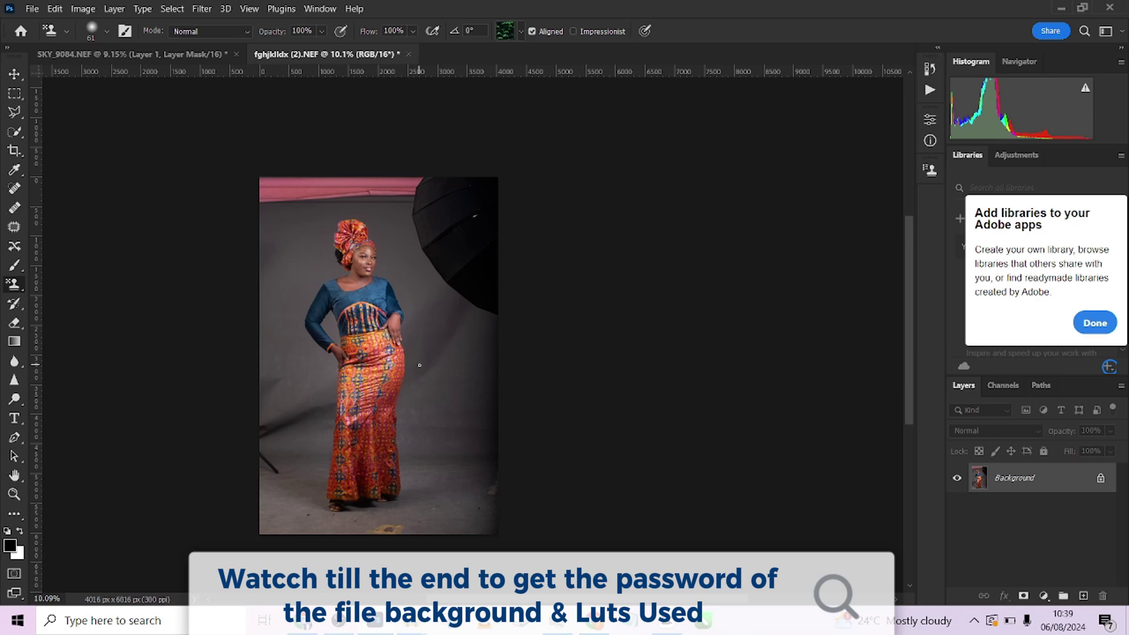
- Crop to a 4:5 frame that extends the canvas to 5034 × 6293 px with white margins
left_click(14, 150)
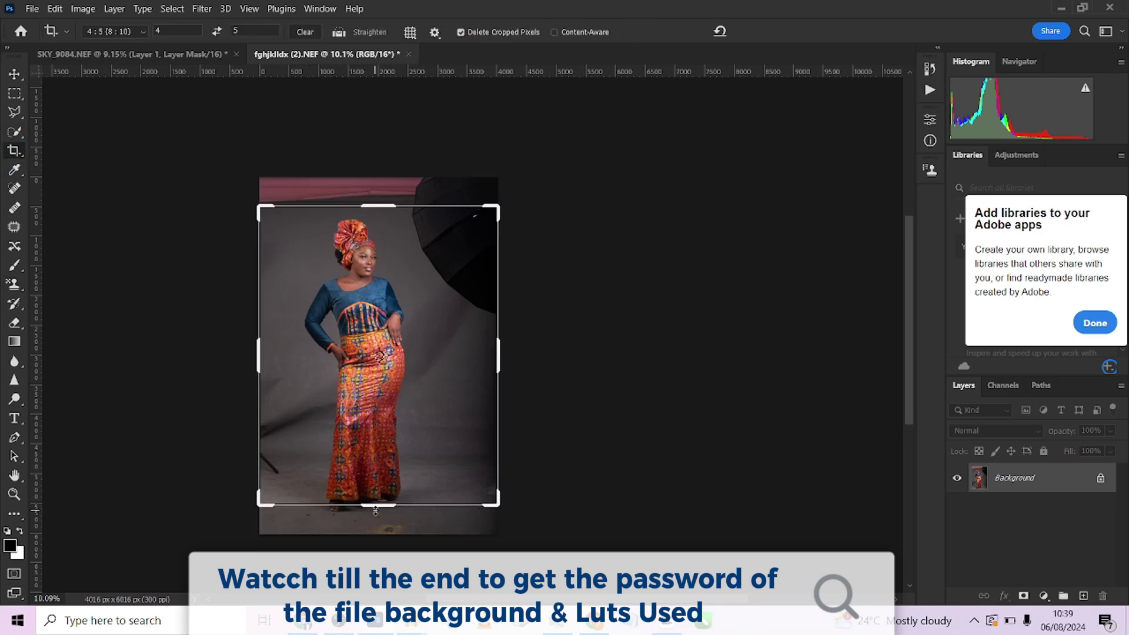
left_click_drag(377, 515, 376, 521)
left_click_drag(386, 194, 386, 176)
left_click_drag(327, 325, 335, 325)
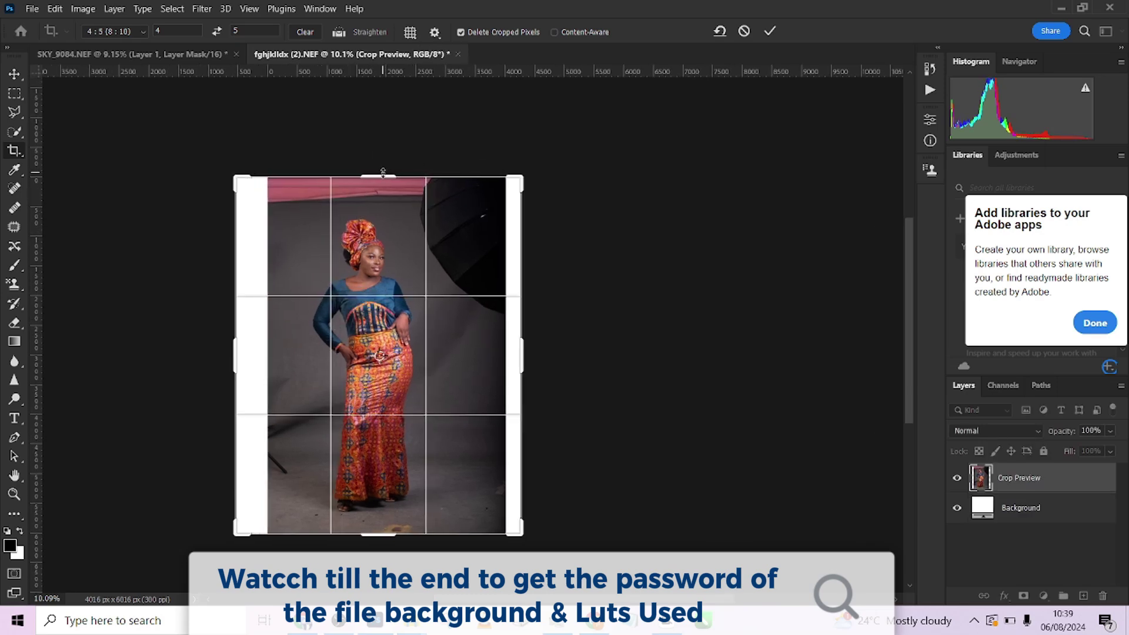
left_click_drag(378, 178, 379, 171)
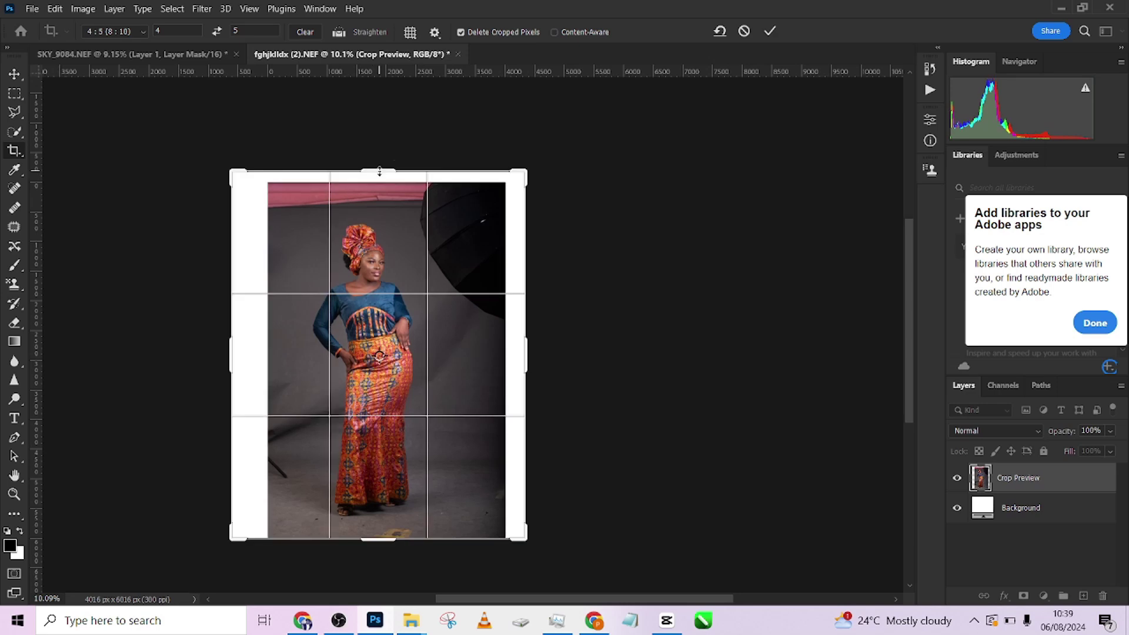
left_click_drag(379, 171, 380, 168)
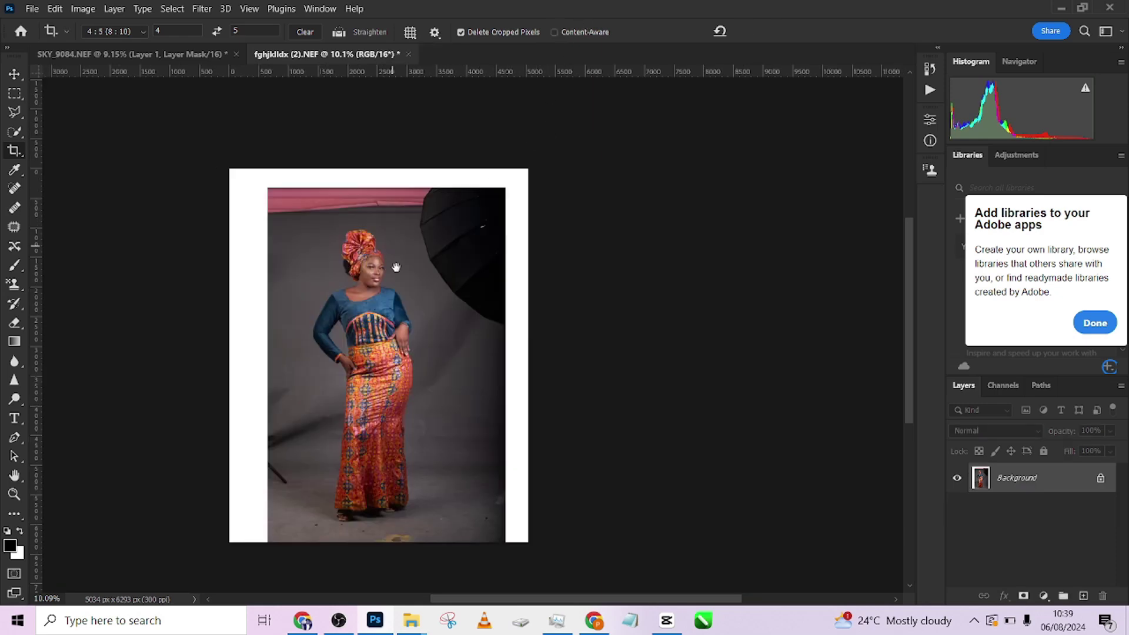
- Undo the pattern-stamp dab, then clone away the bottom-edge smudge with a 314 px Clone Stamp
scroll(417, 253, "down", 2)
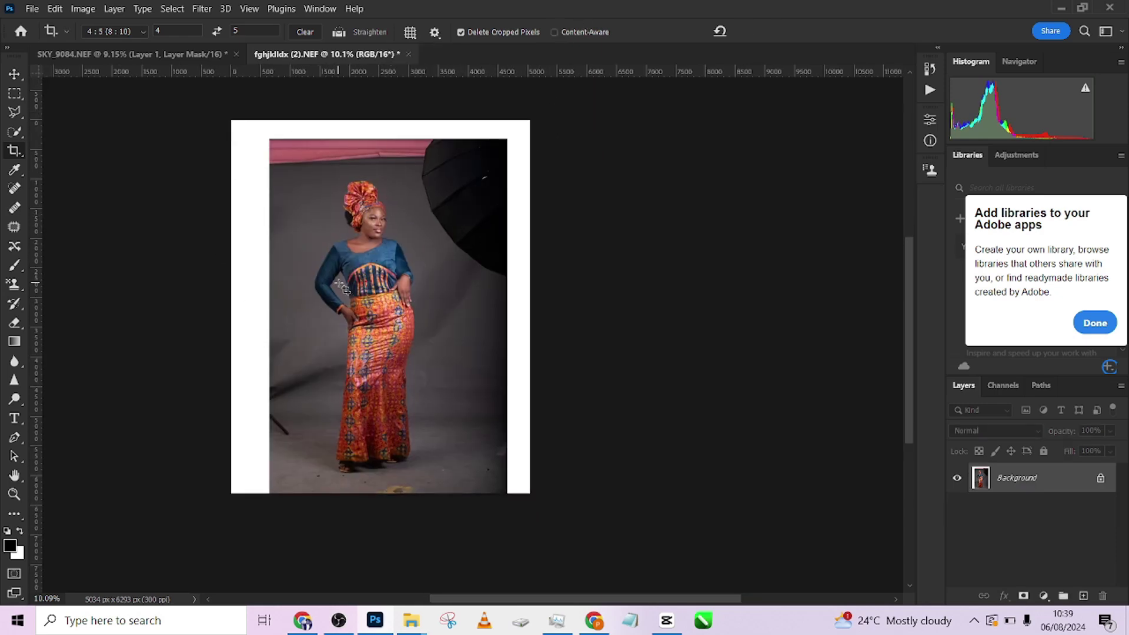
key("s")
right_click(435, 497, "alt")
left_click(441, 486)
key("ctrl+z")
right_click(14, 285)
left_click(65, 285)
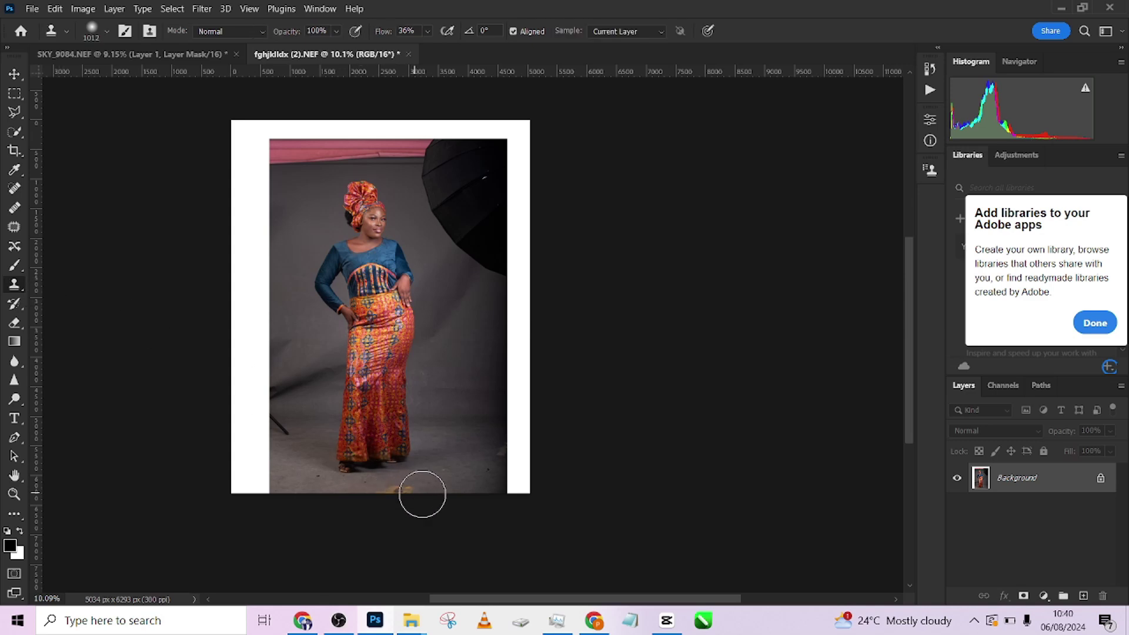
right_click(429, 488, "alt")
mouse_move(410, 490)
left_mouse_down()
mouse_move(390, 492)
mouse_move(421, 488)
left_mouse_up()
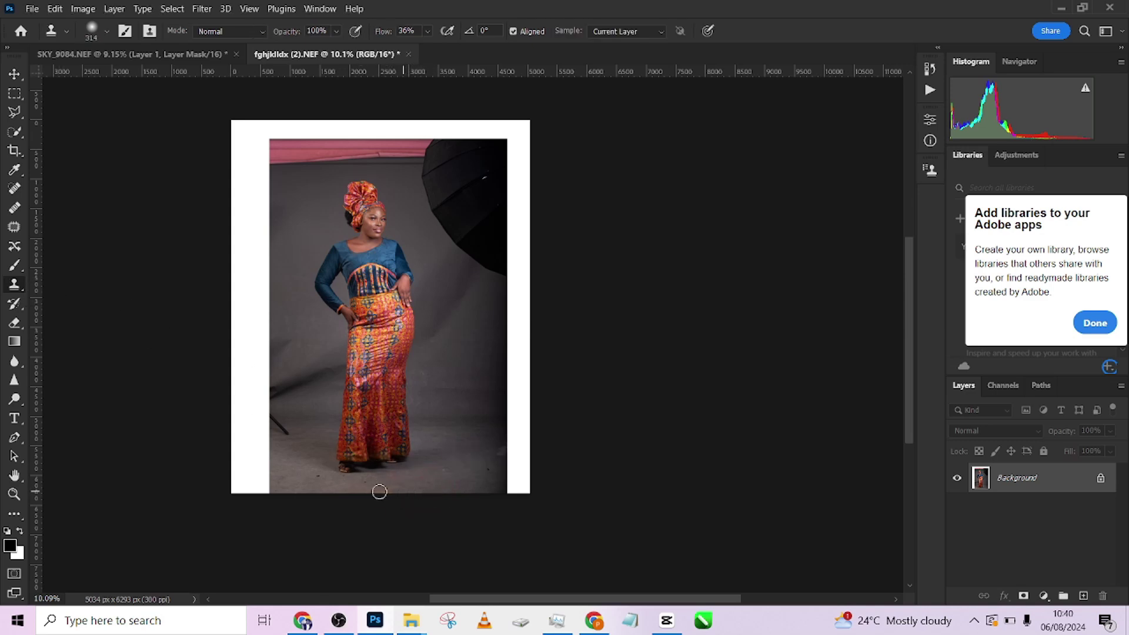
- Stretch a strip of the left backdrop across the left white margin
left_click(14, 94)
left_click_drag(211, 107, 310, 529)
key("ctrl+t")
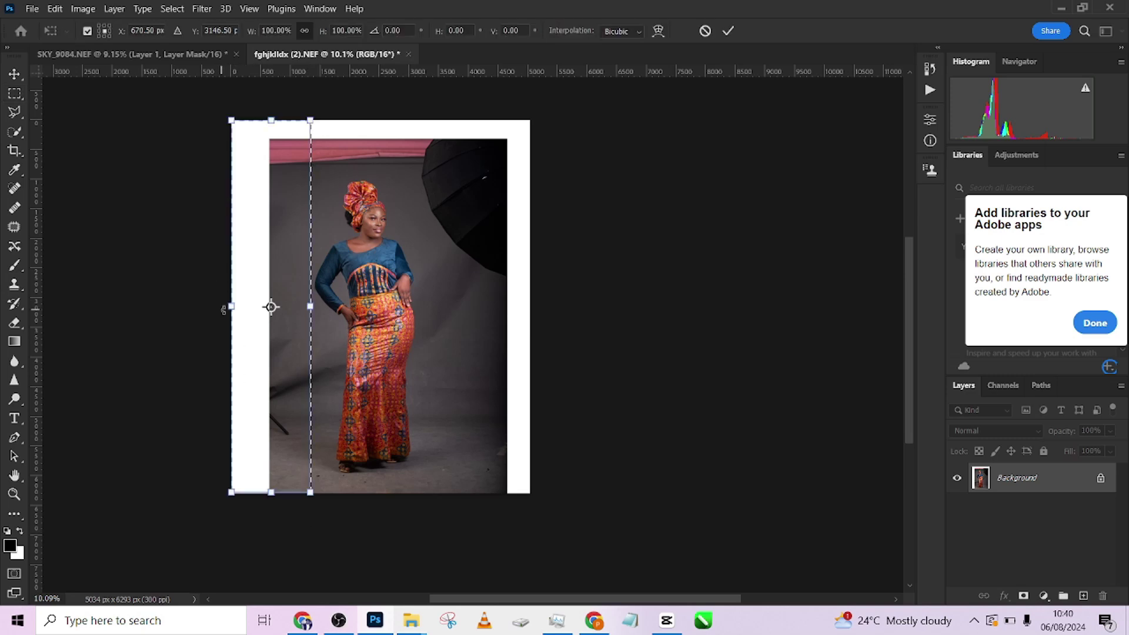
left_click_drag(231, 305, 35, 307)
left_click(727, 33)
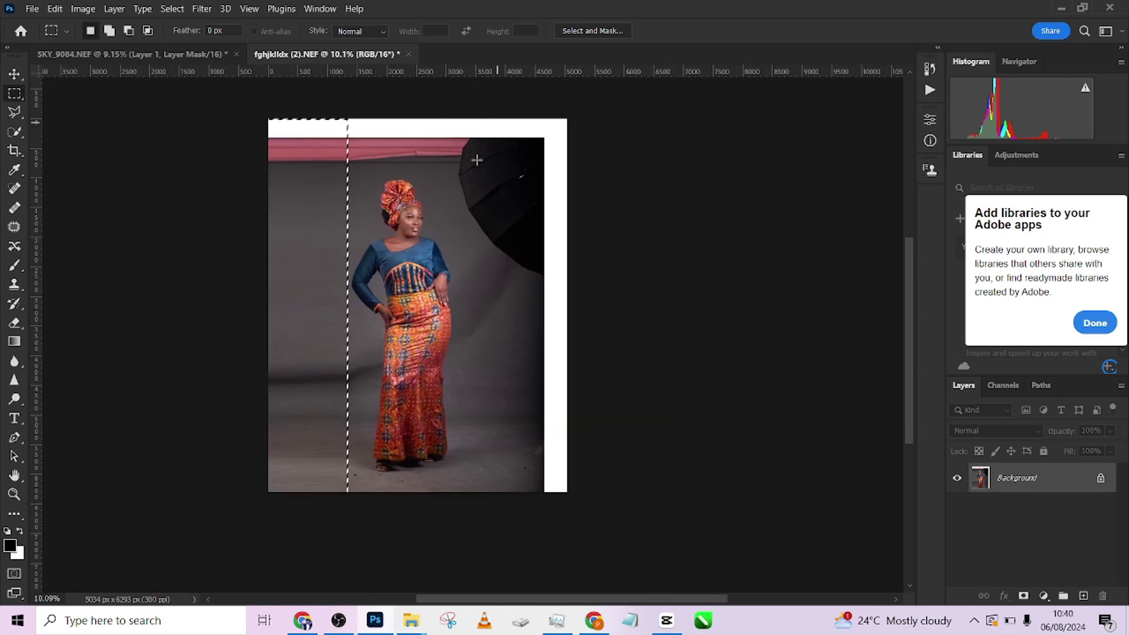
- Stretch the top backdrop strip up over the top white margin
left_click_drag(227, 98, 594, 172)
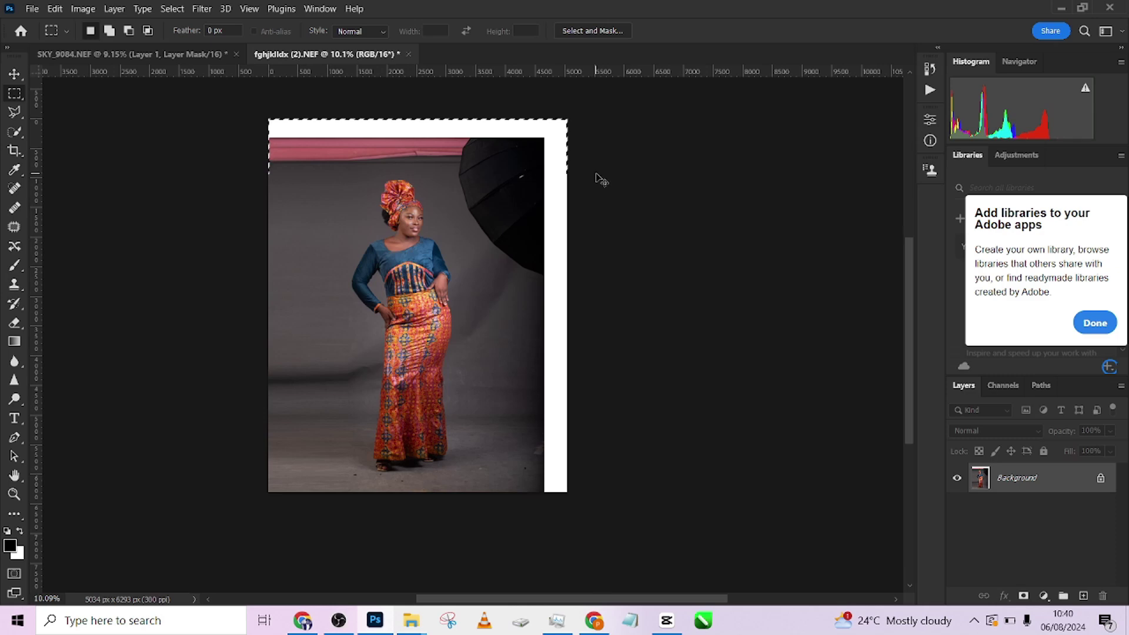
key("ctrl+t")
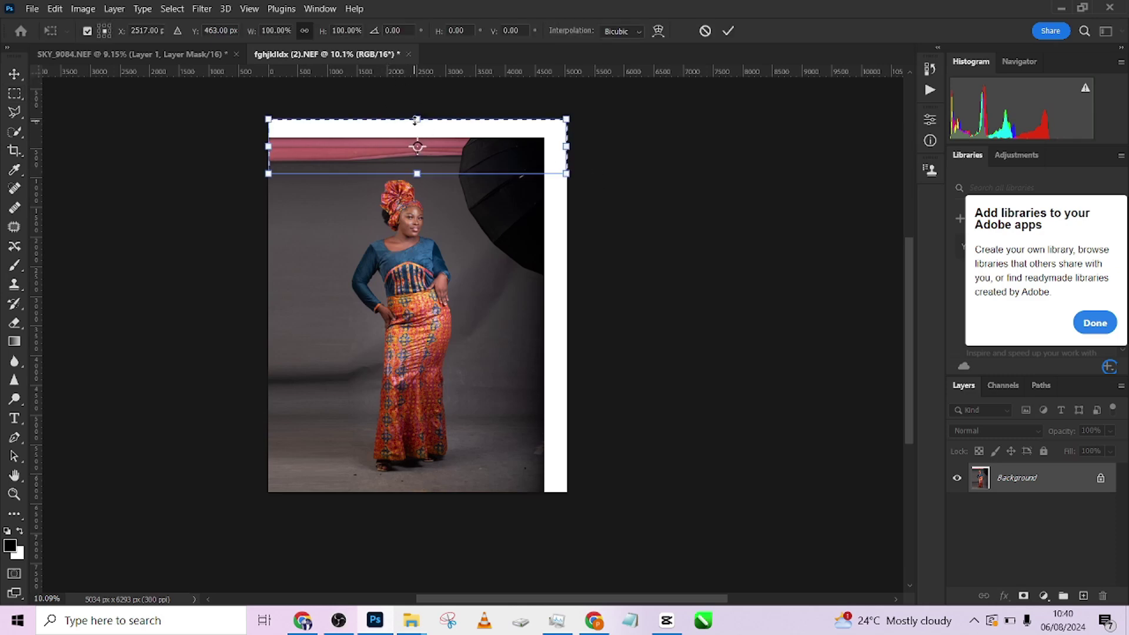
left_click_drag(417, 119, 442, 39)
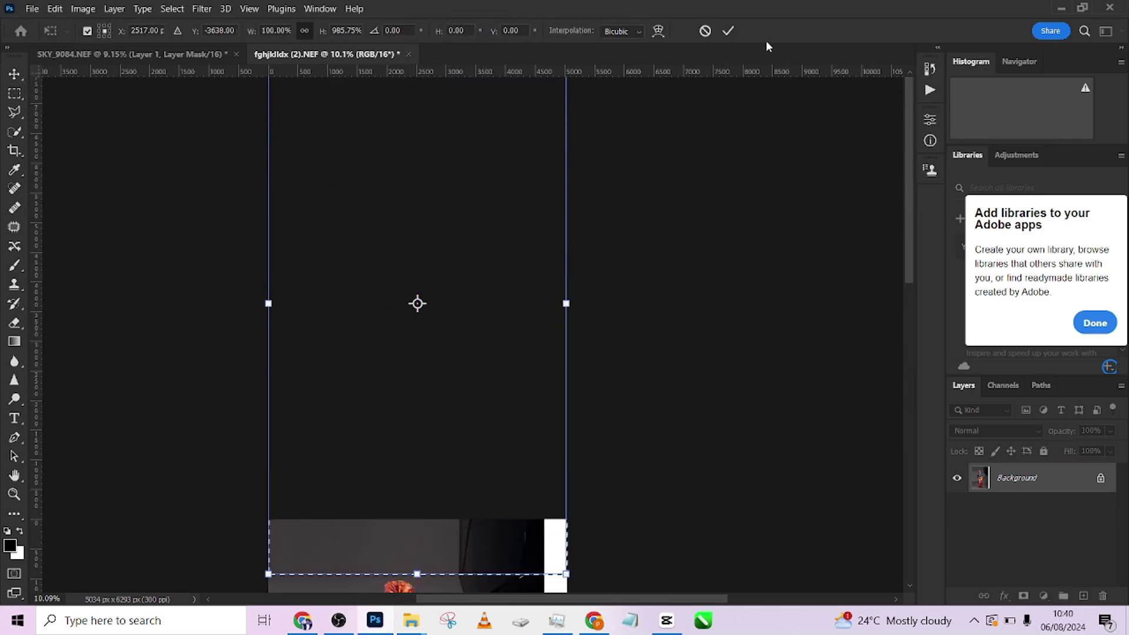
left_click(728, 30)
- Stretch the right backdrop strip across the right white margin
left_click_drag(557, 496, 541, 103)
left_click_drag(544, 164, 438, 571)
scroll(482, 451, "up", 3)
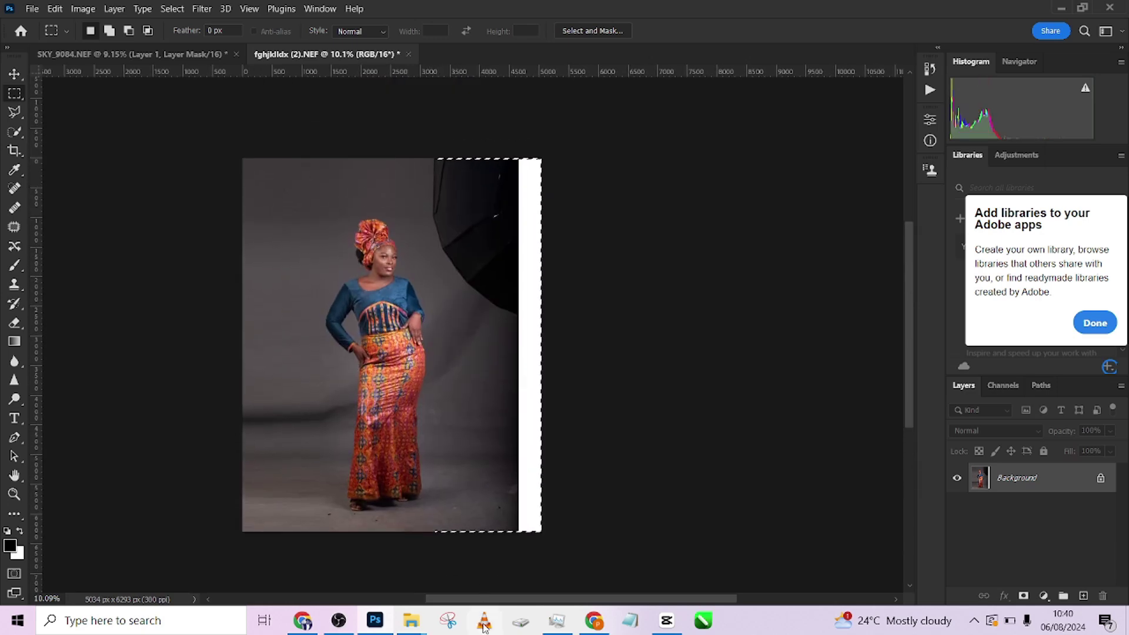
key("ctrl+t")
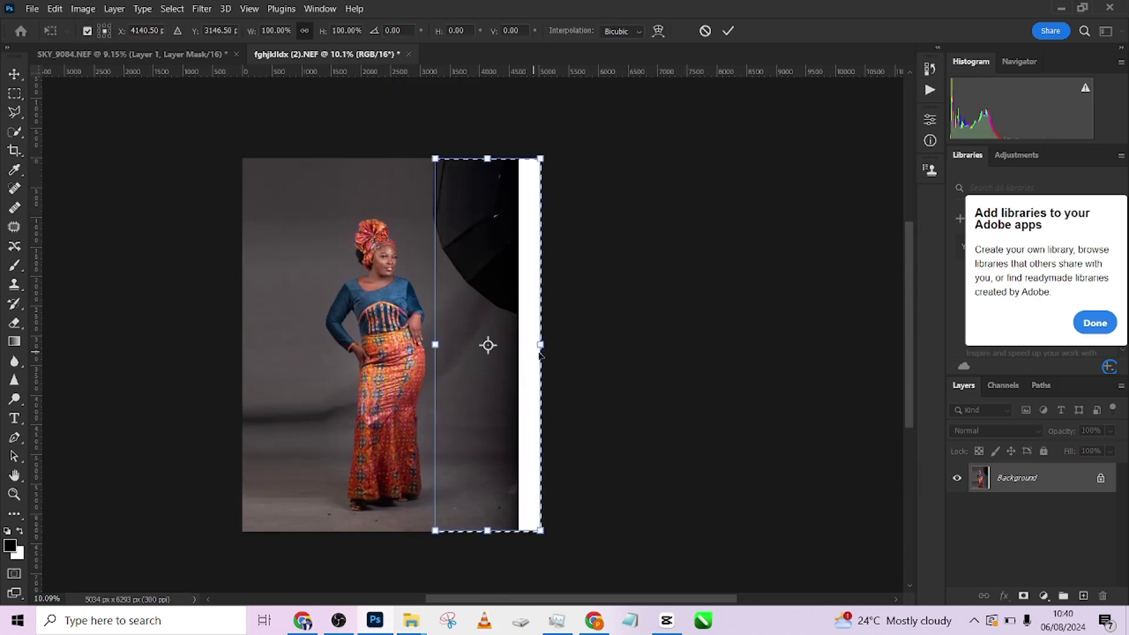
left_click_drag(542, 353, 844, 353)
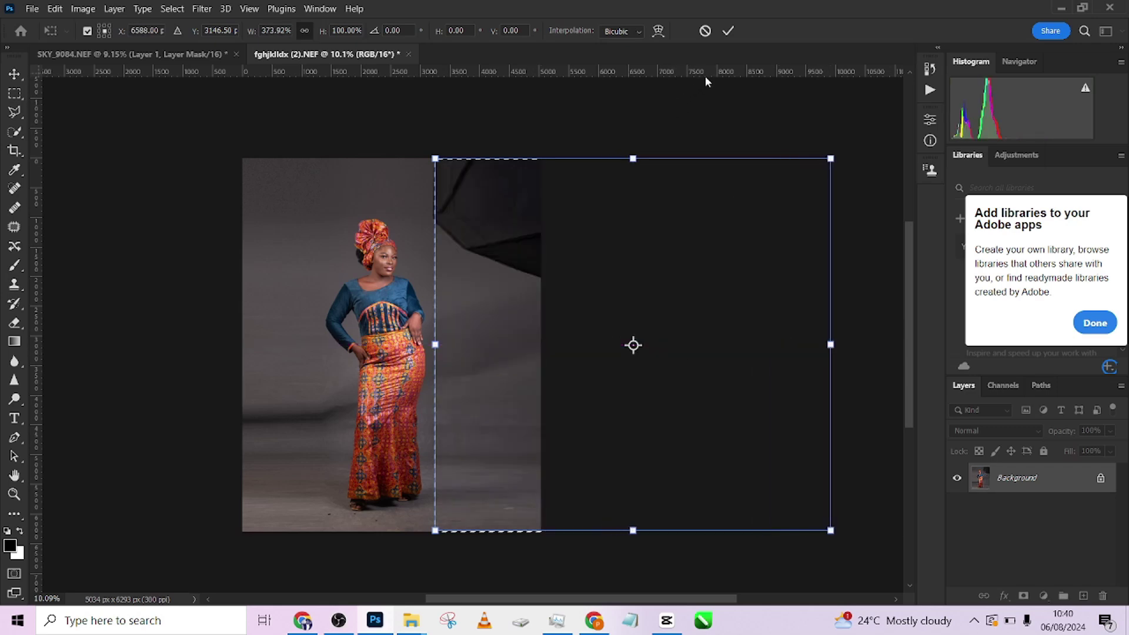
left_click(727, 30)
- Select the black umbrella area at the top right
key("m")
left_click_drag(415, 158, 640, 288)
key("ctrl+t")
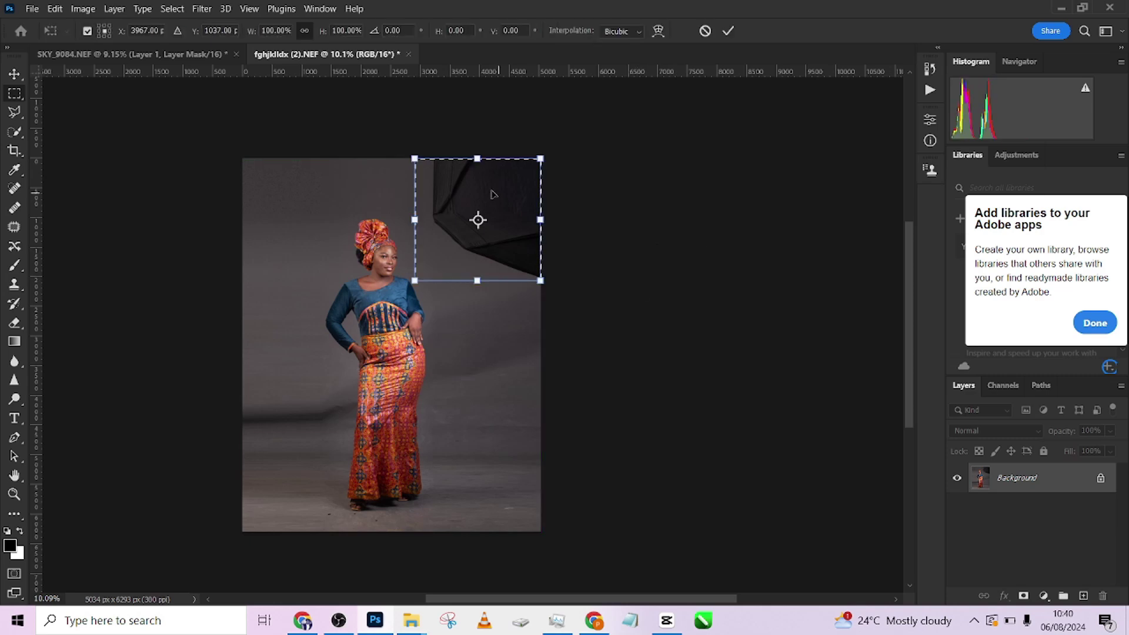
key("Return")
- Content-Aware fill the umbrella selection with matching grey backdrop
key("s")
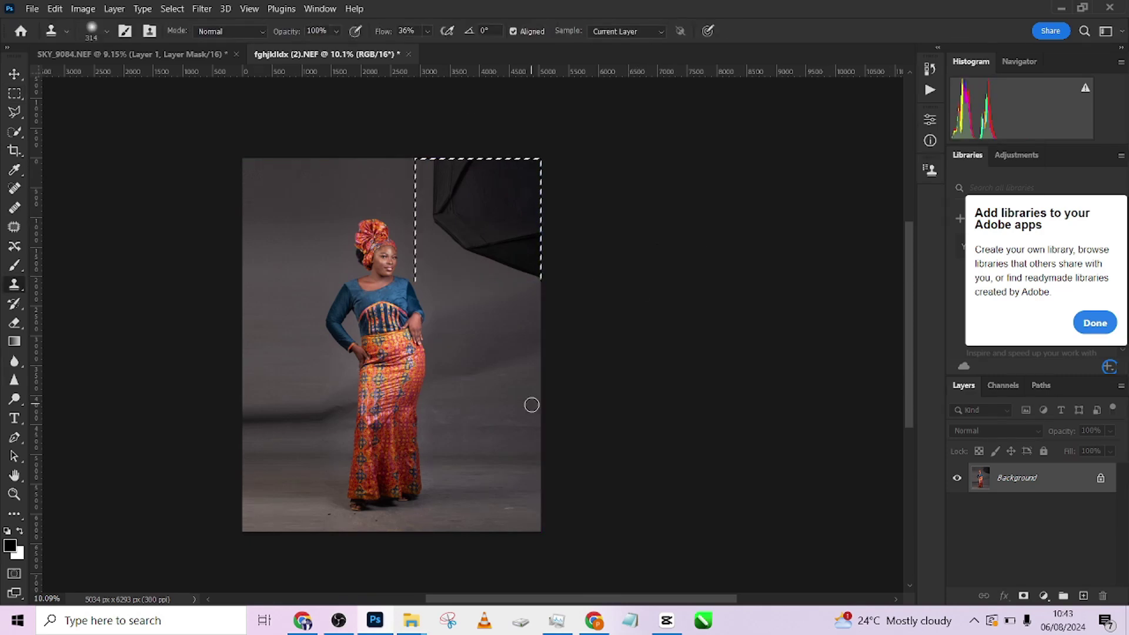
left_click(15, 95)
right_click(497, 205)
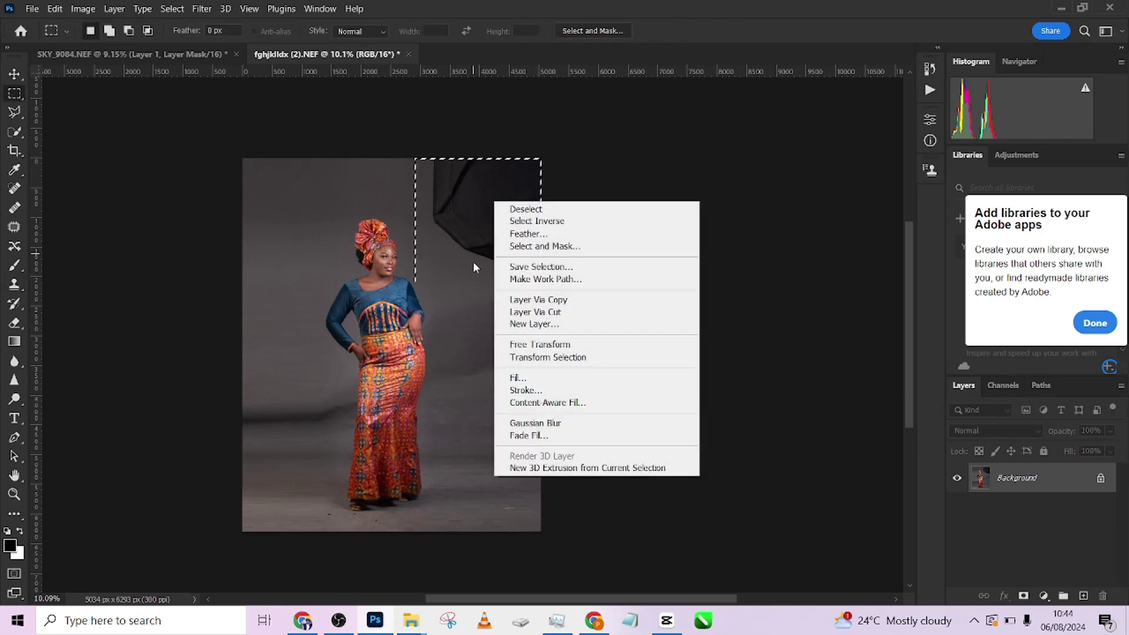
left_click(517, 377)
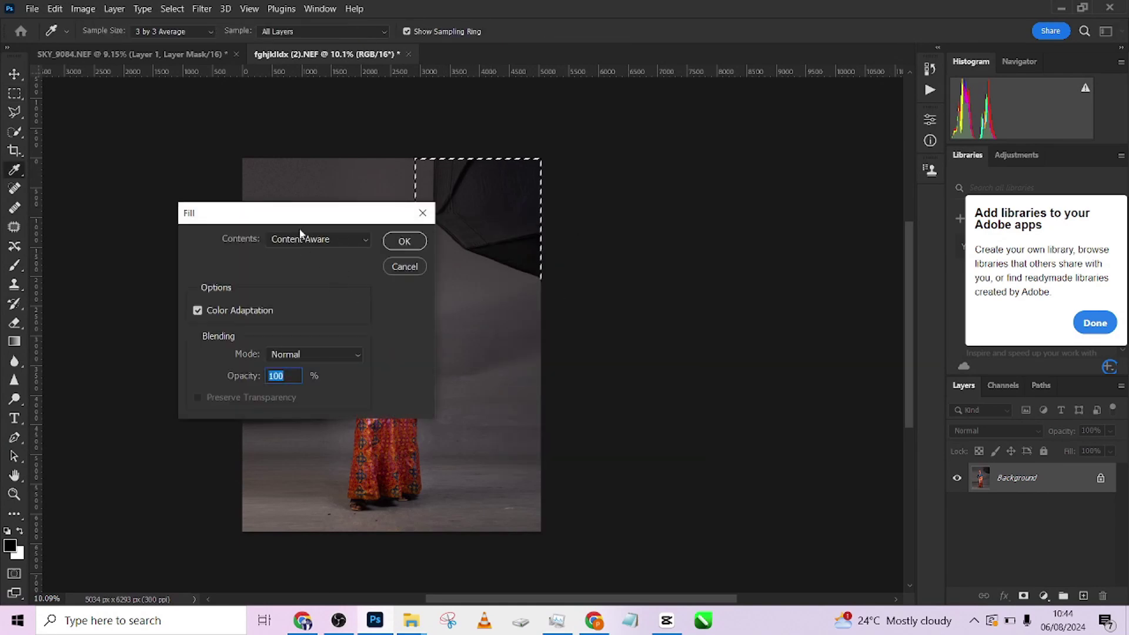
left_click(403, 243)
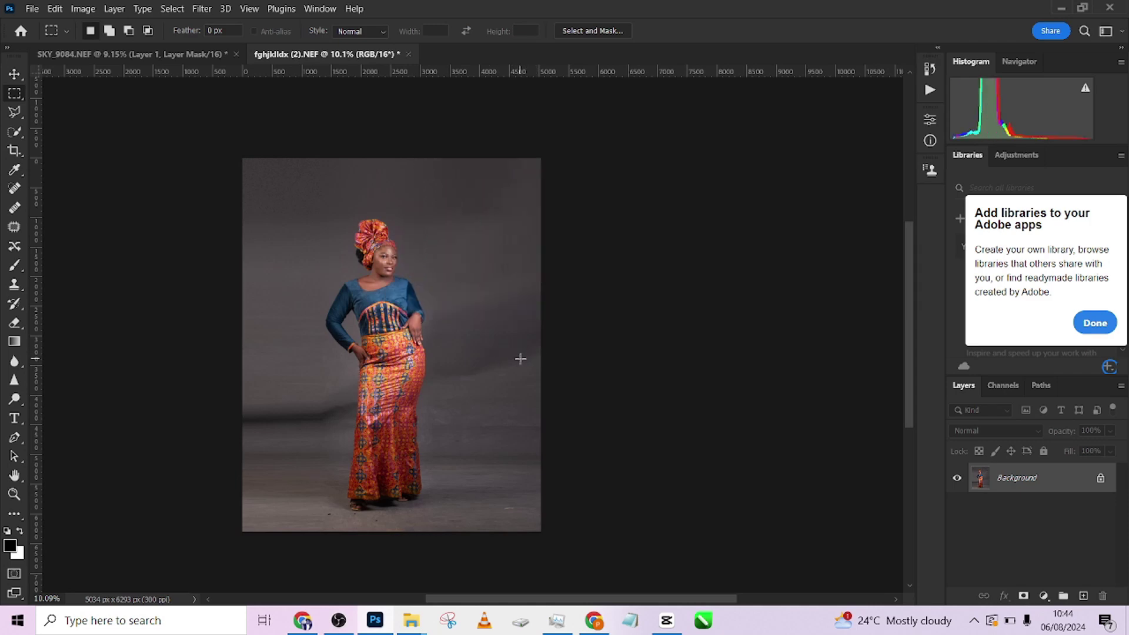
scroll(499, 376, "left", 3)
scroll(499, 376, "down", 1)
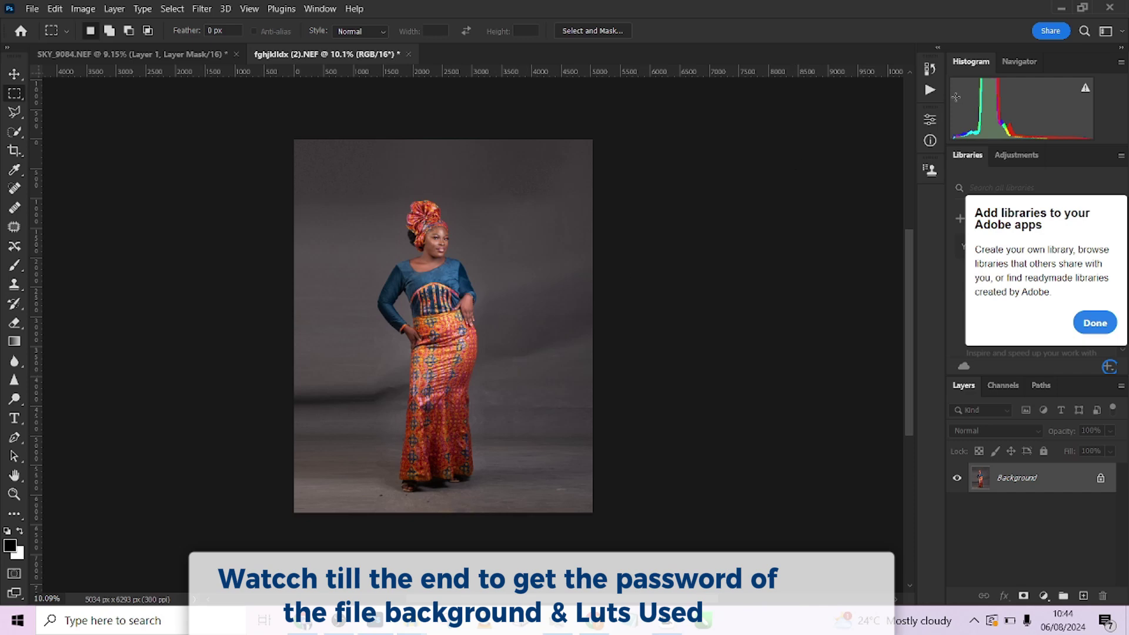
- Run the Done4U Retouch action with a Gaussian Blur radius of 1
left_click(930, 89)
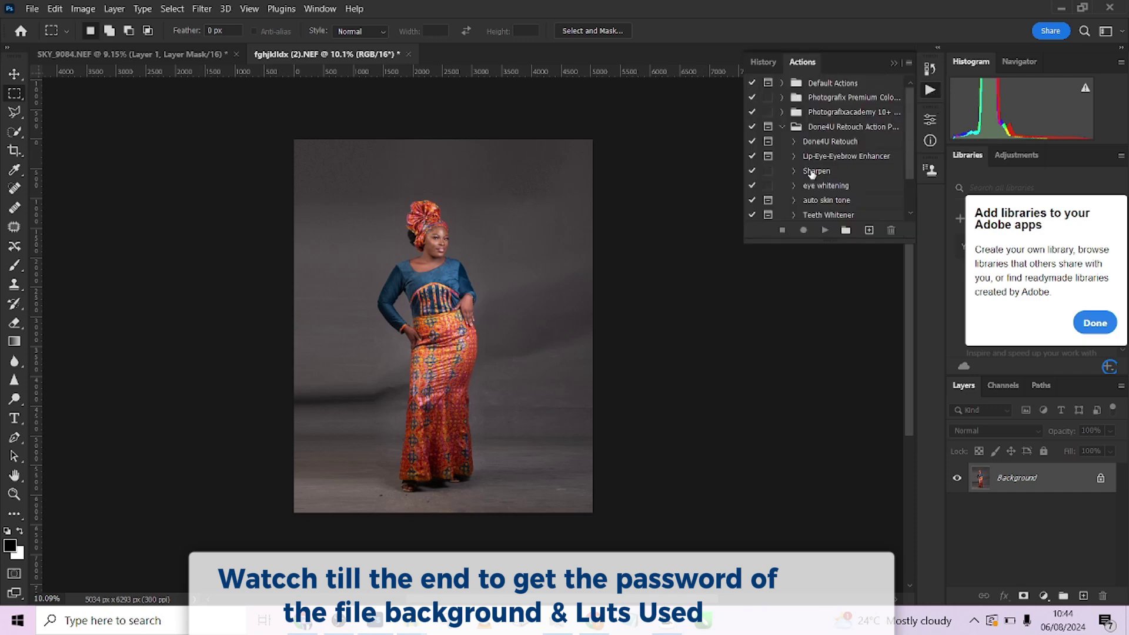
left_click(819, 142)
left_click(826, 230)
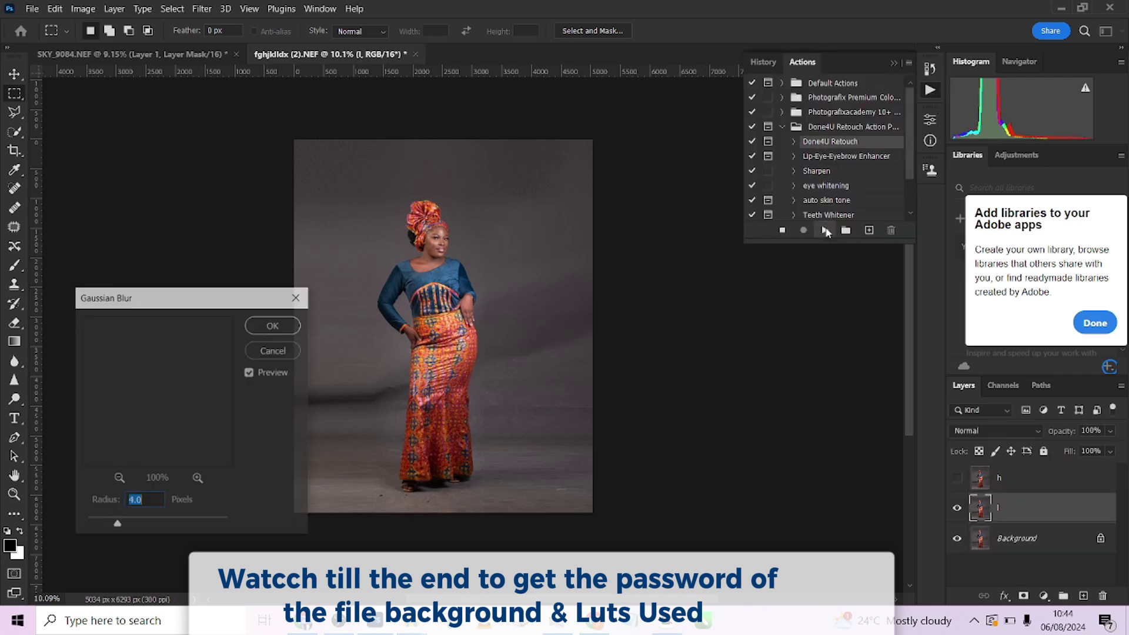
type("1")
left_click(272, 327)
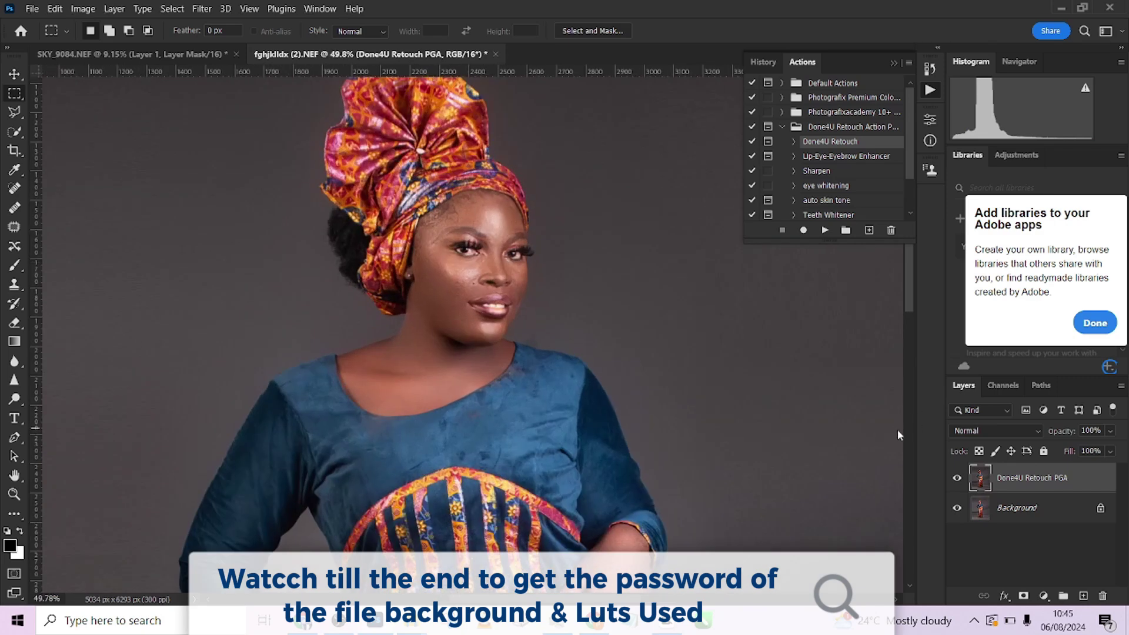
- Lower the retouched layer's opacity to 84%
left_click(957, 479)
left_click(956, 477)
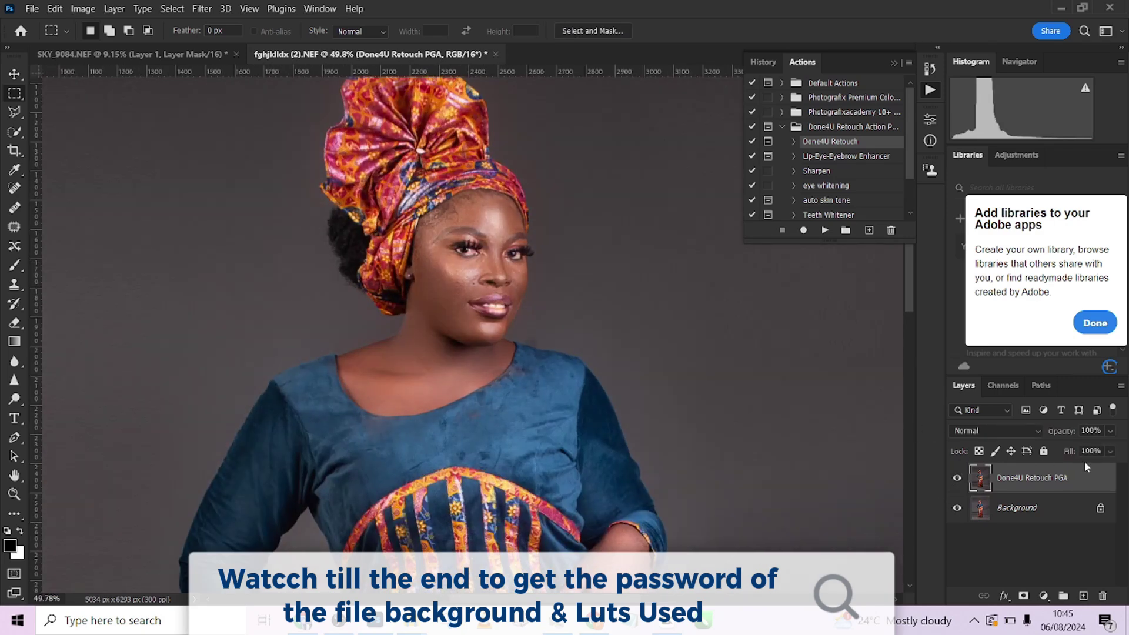
left_click(1110, 431)
left_click_drag(1110, 447, 1106, 448)
scroll(591, 346, "down", 4)
scroll(565, 439, "down", 2)
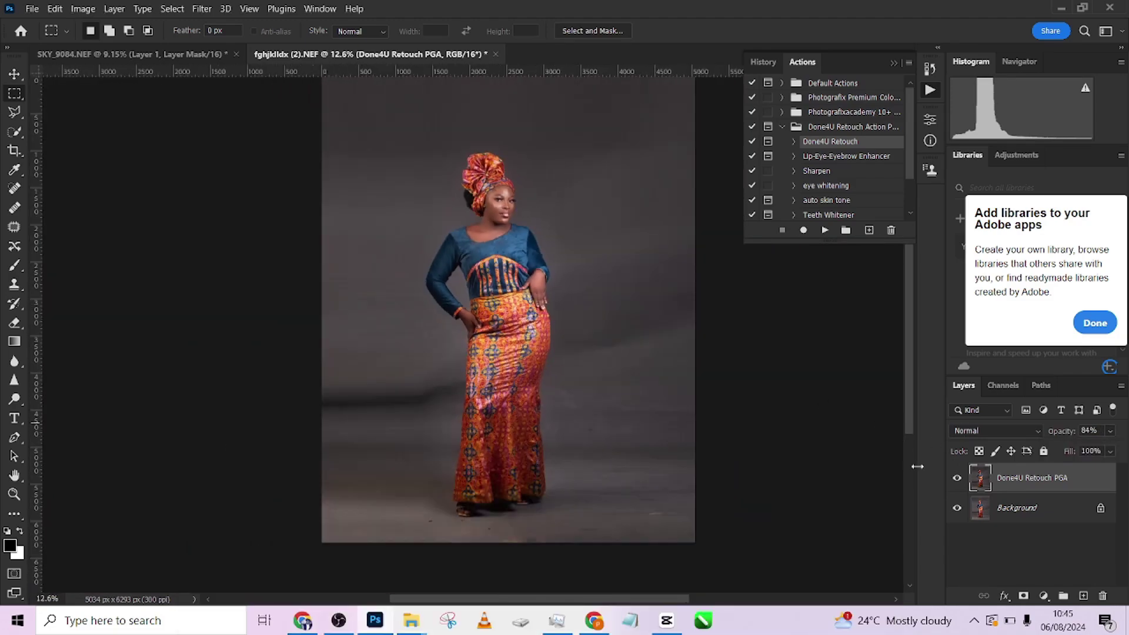
- Compare the retouch on and off, then flatten into a single Background layer
left_click(958, 479)
left_click(957, 478)
left_click(957, 479)
left_click(957, 478)
left_click(957, 478)
left_click(957, 479)
scroll(543, 352, "down", 1)
scroll(544, 352, "down", 1)
right_click(1030, 513)
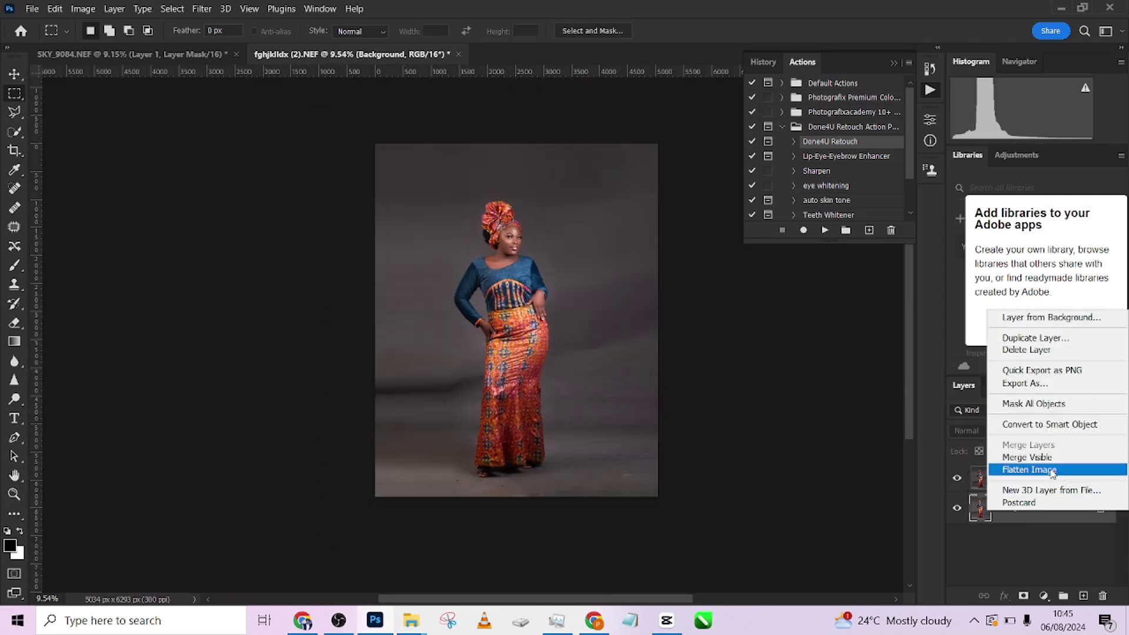
left_click(1011, 536)
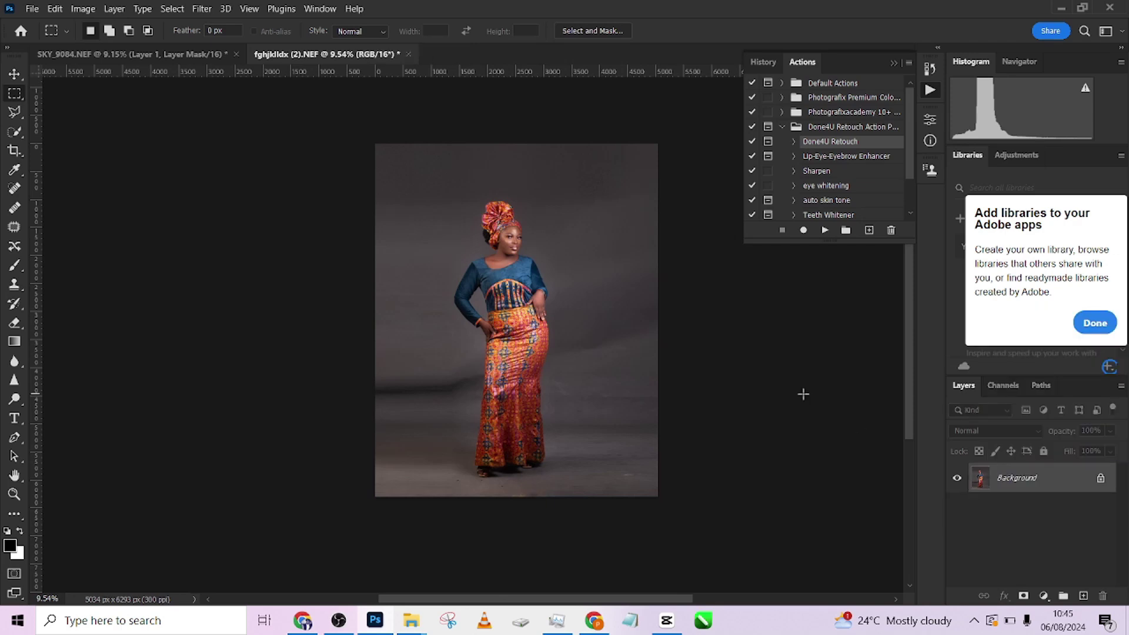
- Select the woman with Select Subject using the Quick Selection tool
scroll(610, 424, "up", 2)
scroll(610, 423, "down", 2)
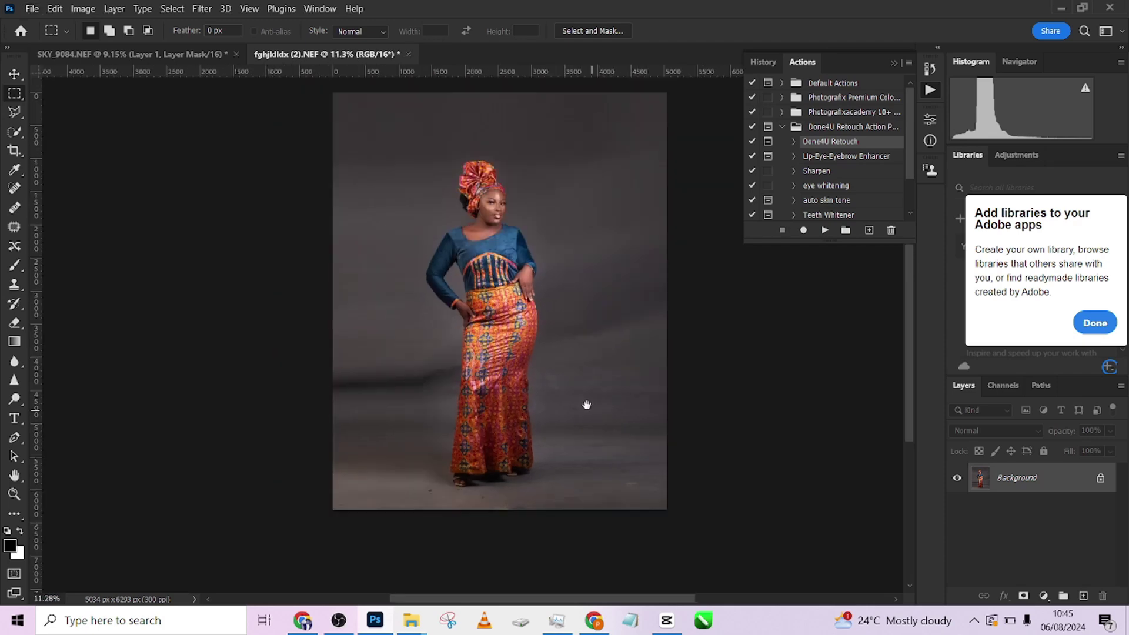
left_click(14, 132)
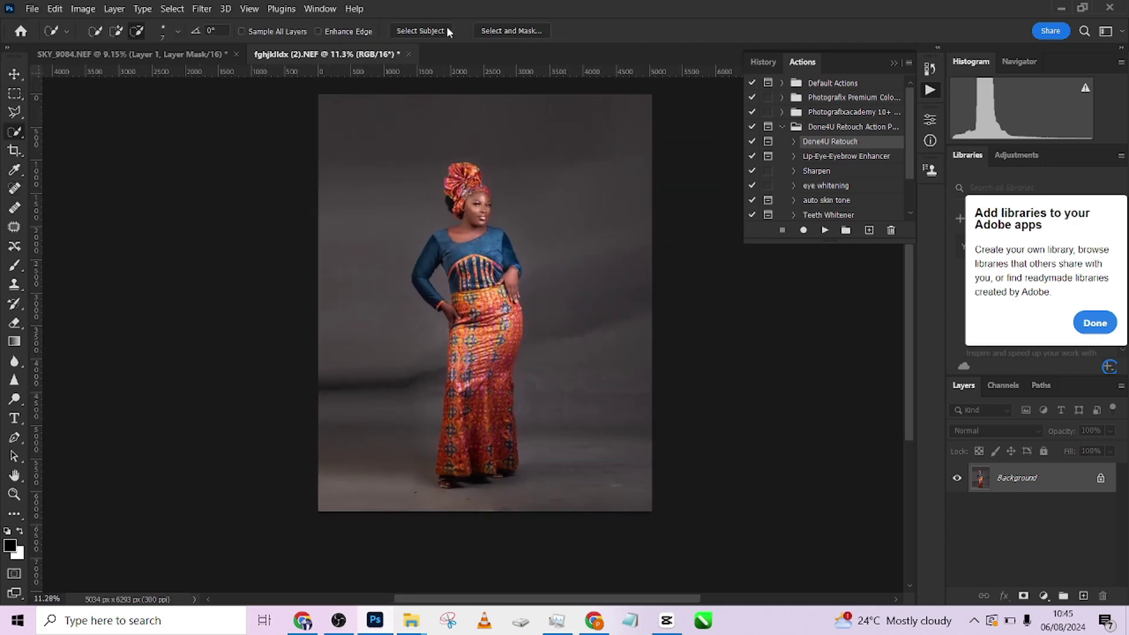
left_click(440, 31)
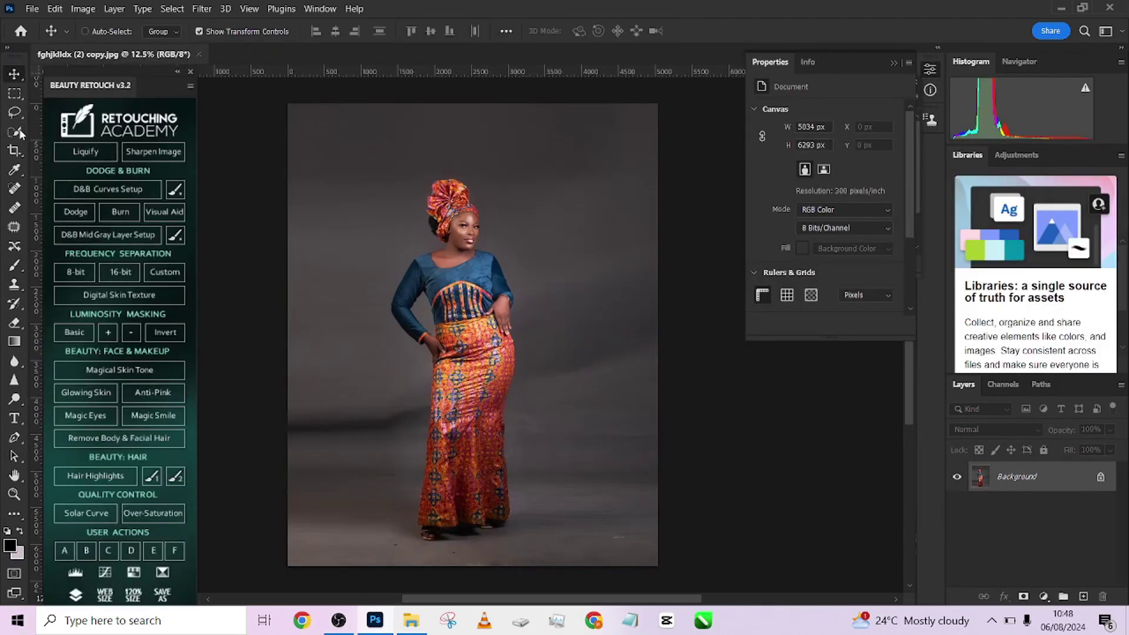
left_click(20, 133)
left_click(56, 140)
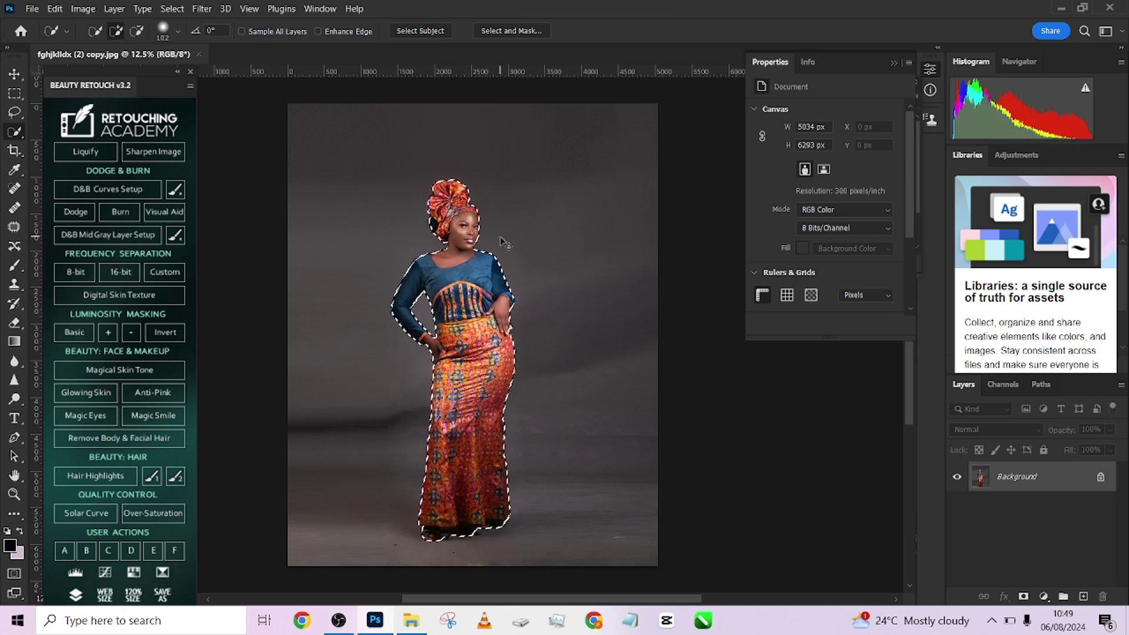
- Invert to the backdrop, create a Background copy, and cut the backdrop onto Layer 1
key("ctrl+shift+i")
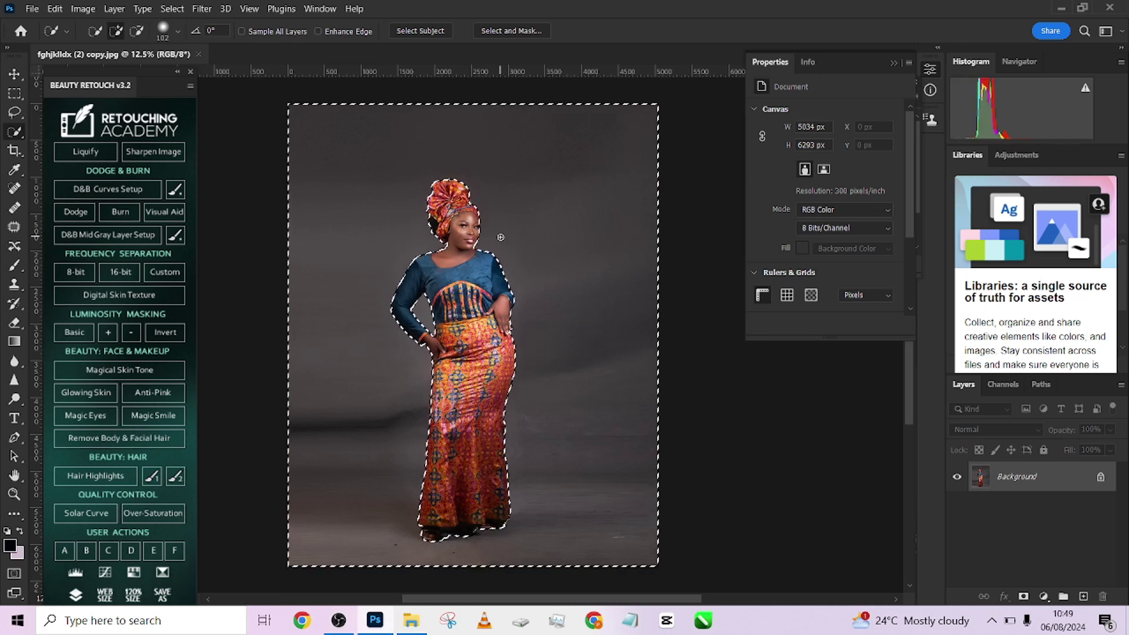
key("ctrl+j")
left_click_drag(1084, 562, 1083, 595)
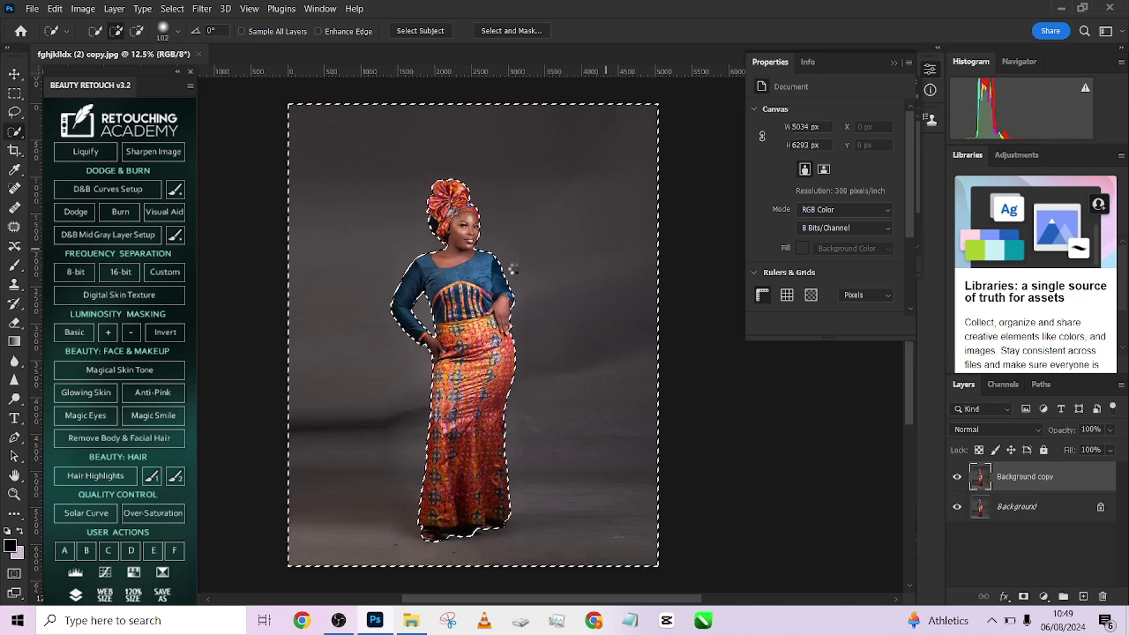
right_click(514, 270)
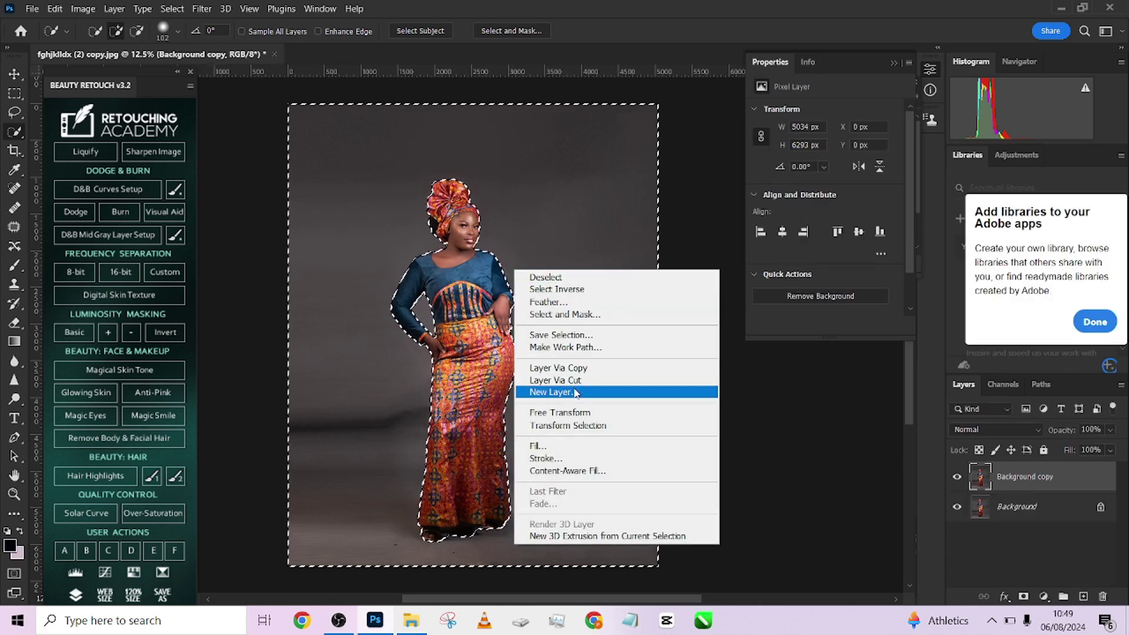
left_click(574, 380)
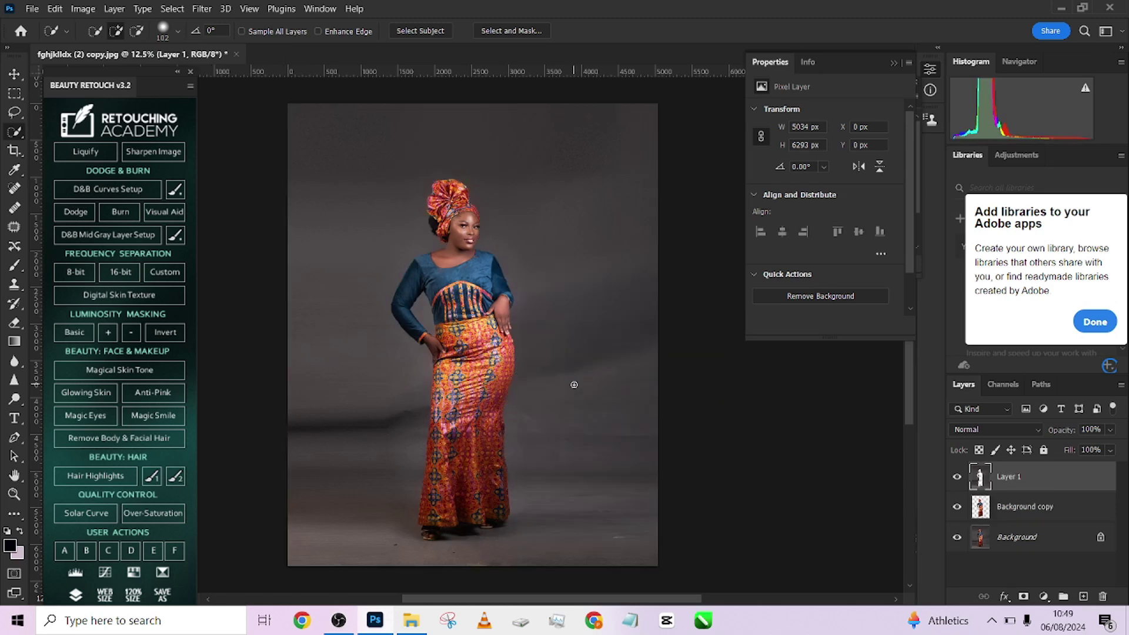
- Load Layer 1's backdrop pixels as a selection
right_click(557, 325)
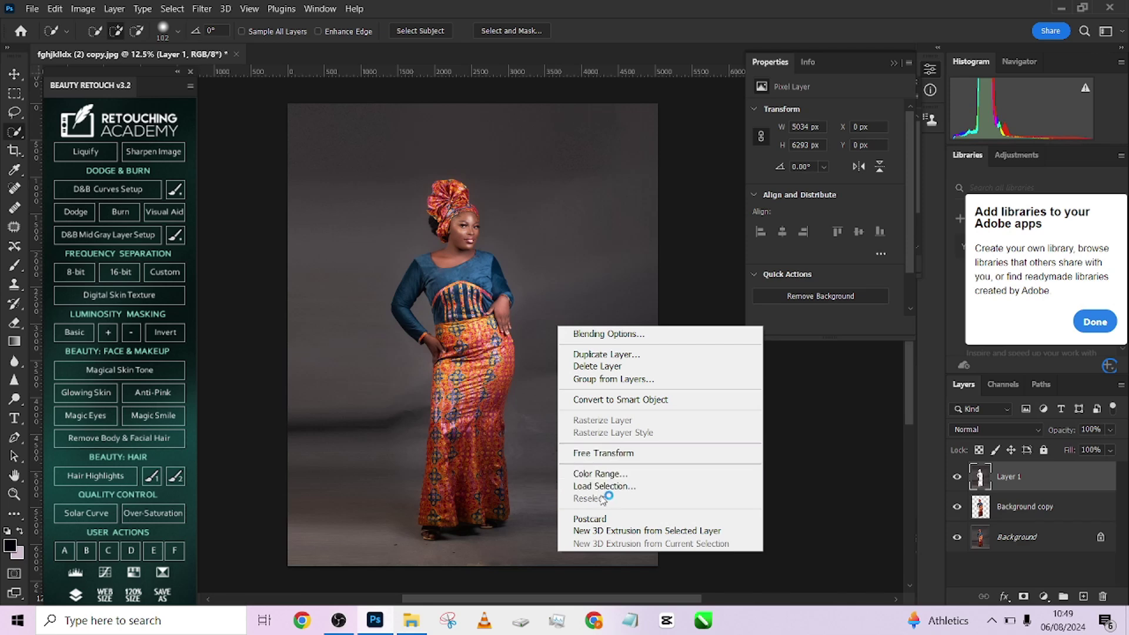
left_click(675, 259)
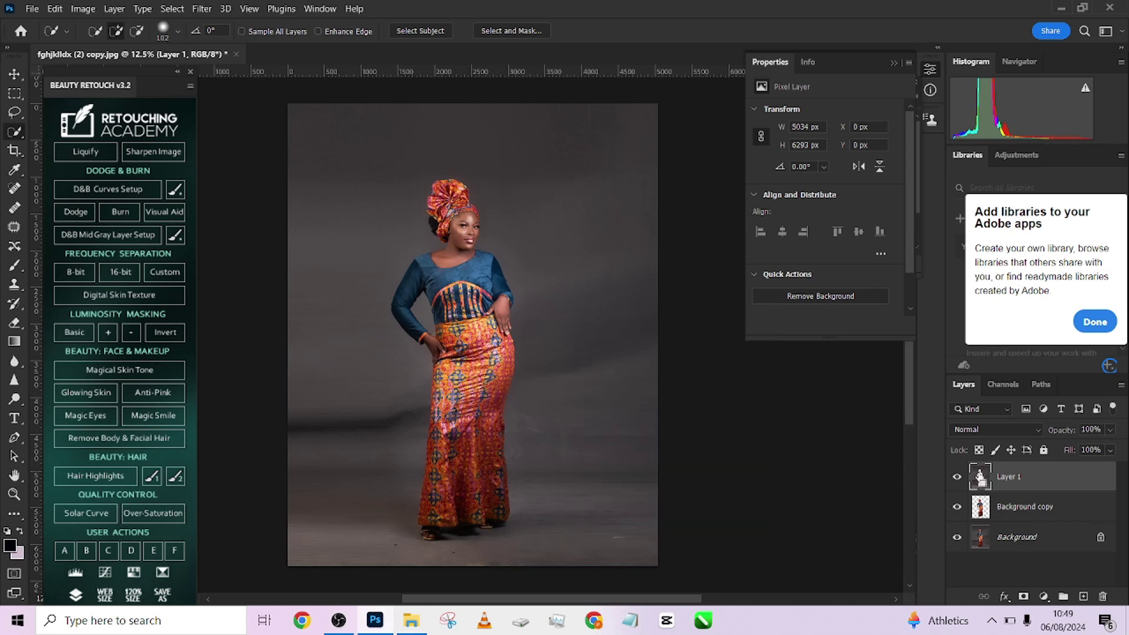
left_click(980, 479, "ctrl")
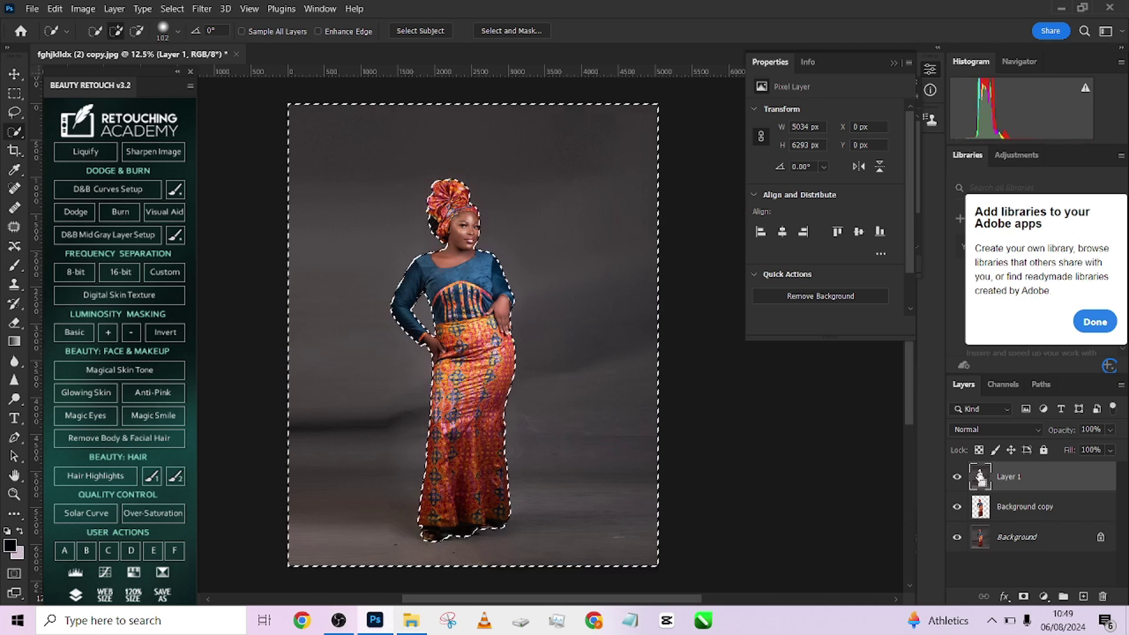
left_click(202, 8)
- Apply a Gaussian Blur of radius 144.6 to the backdrop and deselect
mouse_move(224, 182)
left_click(419, 240)
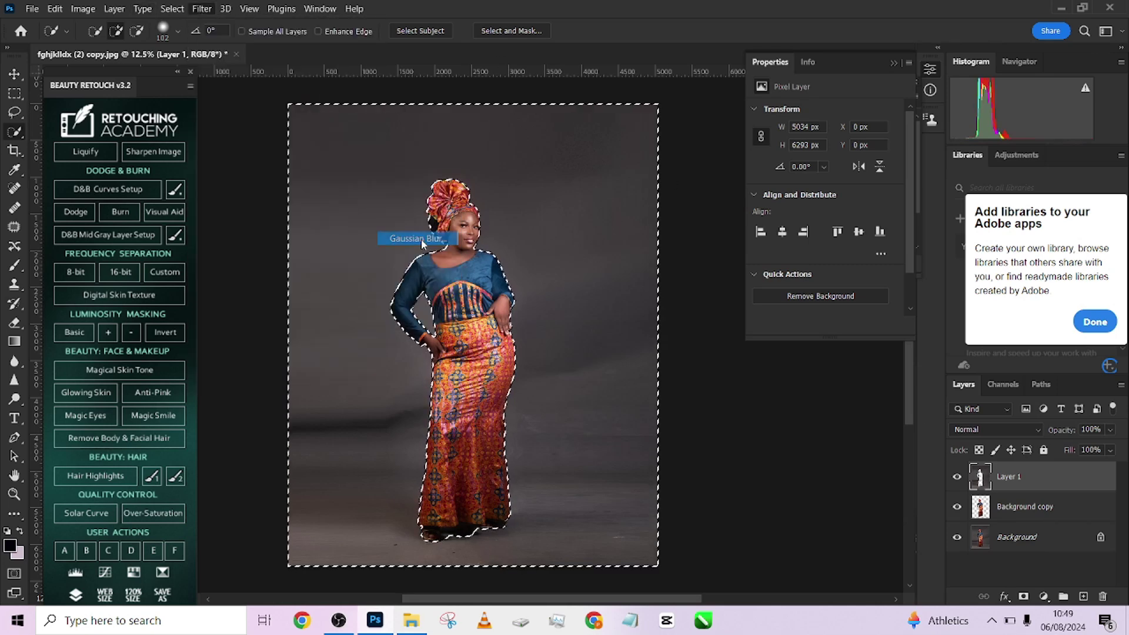
left_click_drag(169, 303, 768, 355)
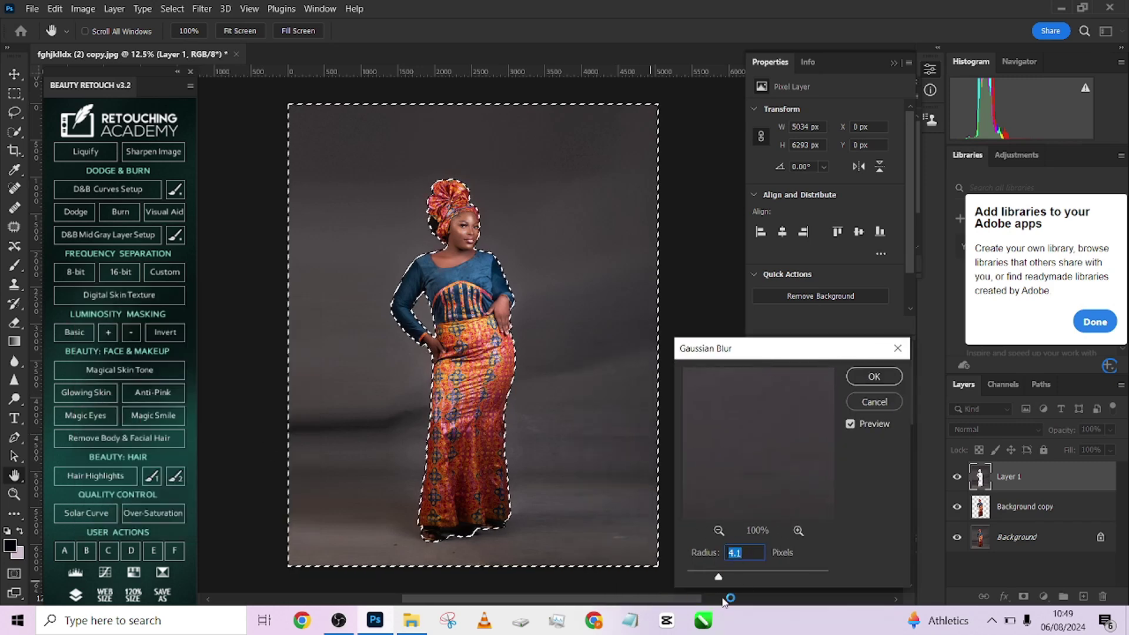
left_click_drag(773, 579, 801, 580)
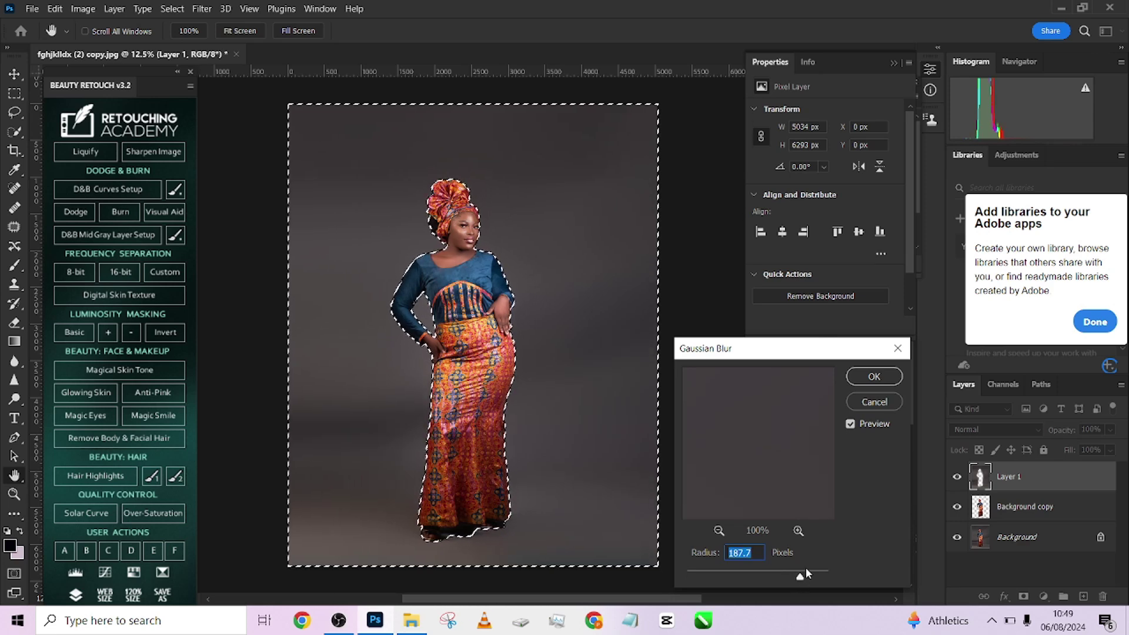
left_click_drag(807, 573, 812, 575)
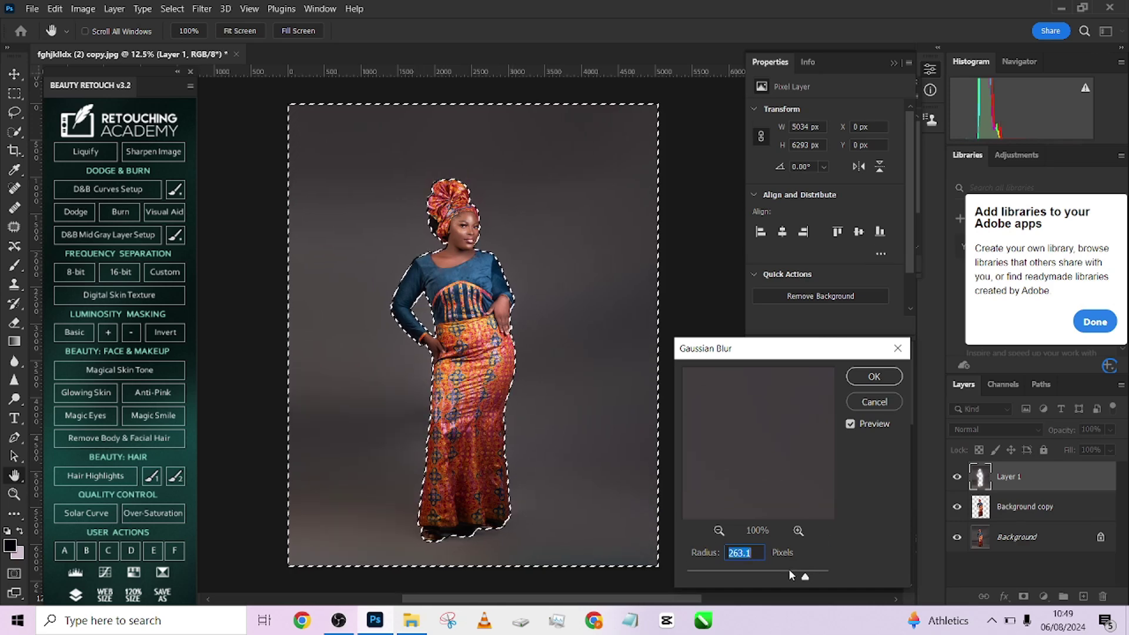
mouse_move(805, 576)
left_mouse_down()
mouse_move(791, 577)
mouse_move(800, 576)
left_mouse_up()
left_click(864, 374)
key("w")
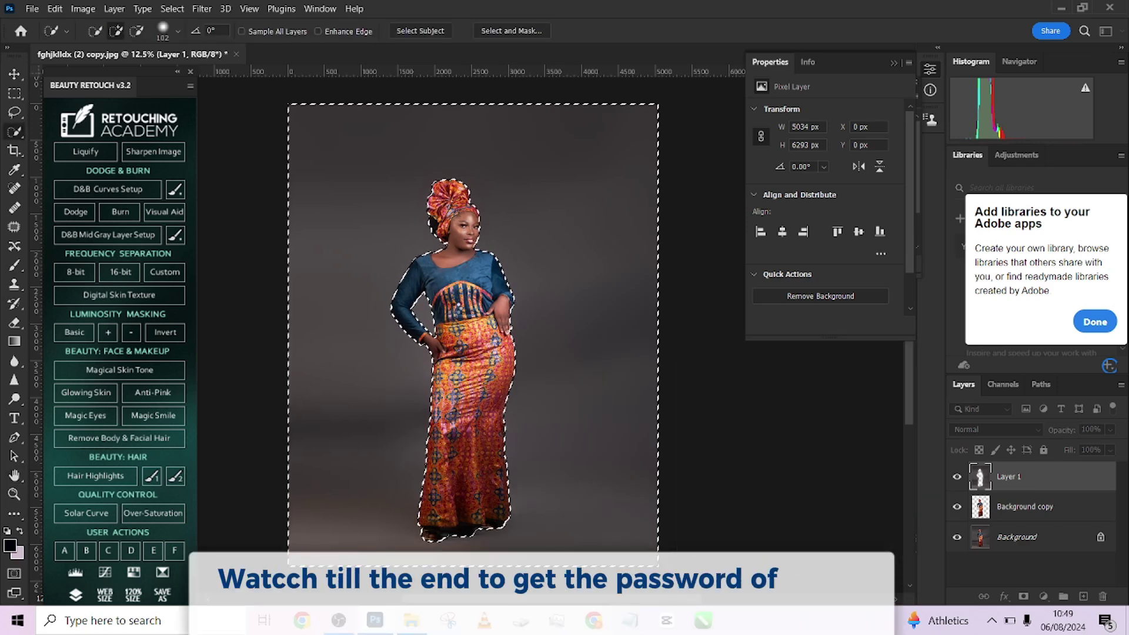
key("ctrl+d")
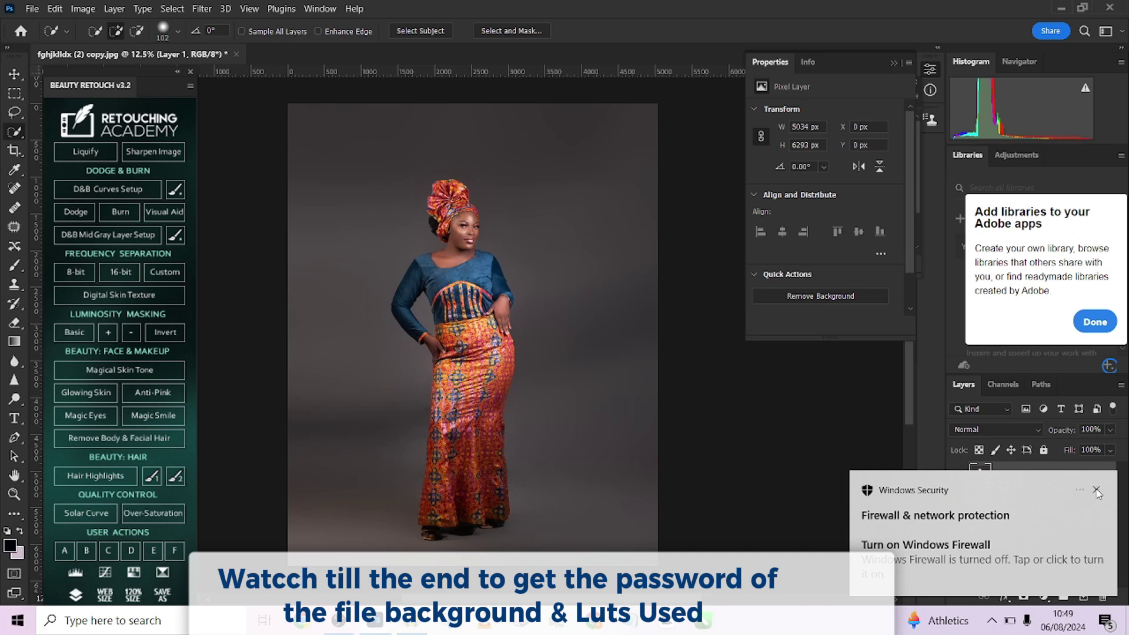
- Move Background copy above Layer 1 and make Layer 1 active
left_click(1096, 488)
left_click_drag(1060, 515, 988, 465)
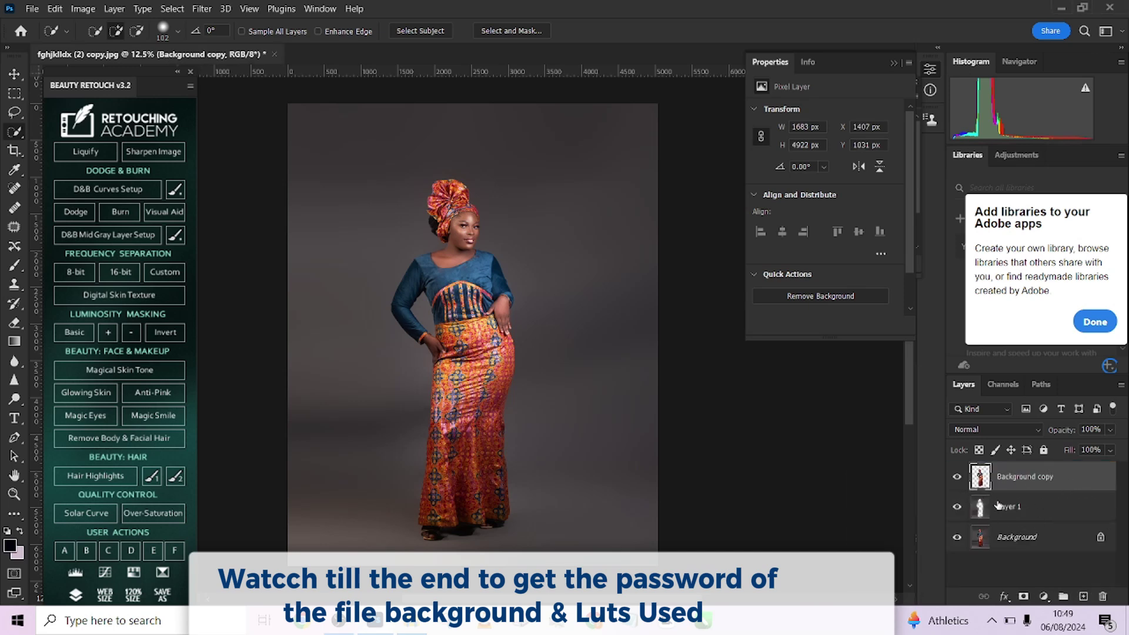
left_click(1028, 509)
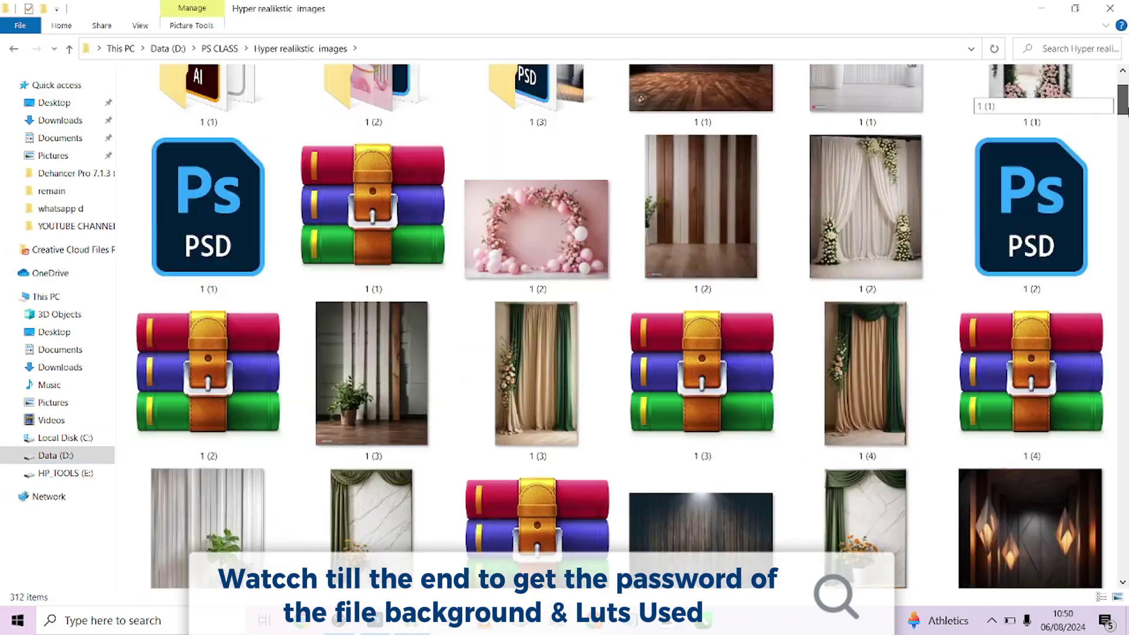
- Open 1 (199).jpg from the Hyper realikstic images folder
left_click_drag(1122, 188, 1123, 470)
left_click(536, 239)
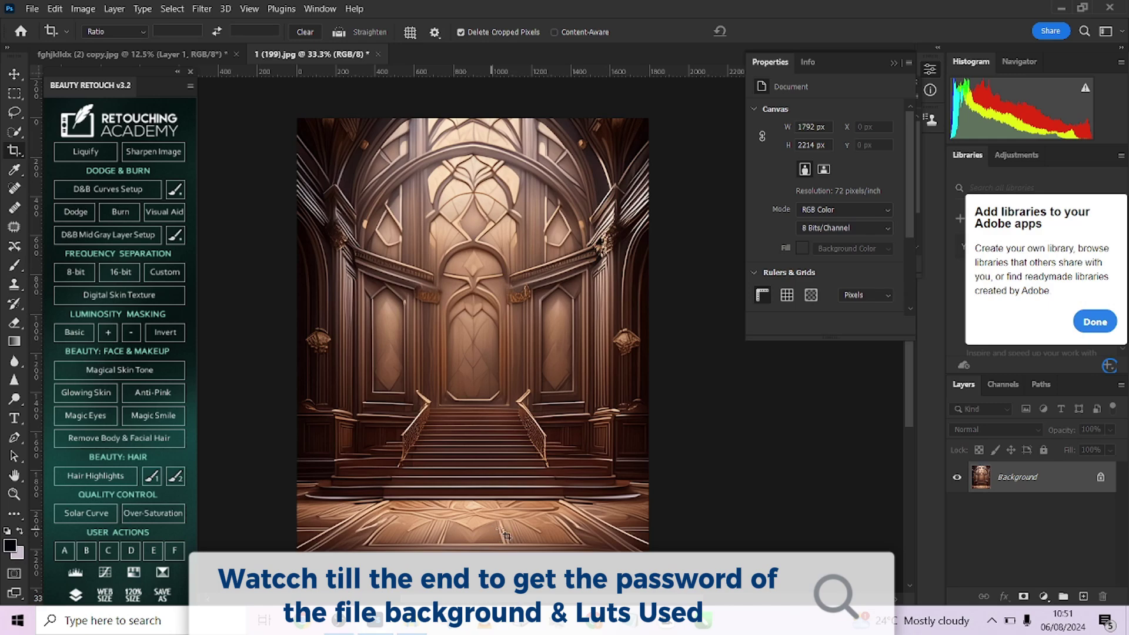
- Unlock the hall image's layer and drag it into the portrait document as Layer 2
left_click(1104, 476)
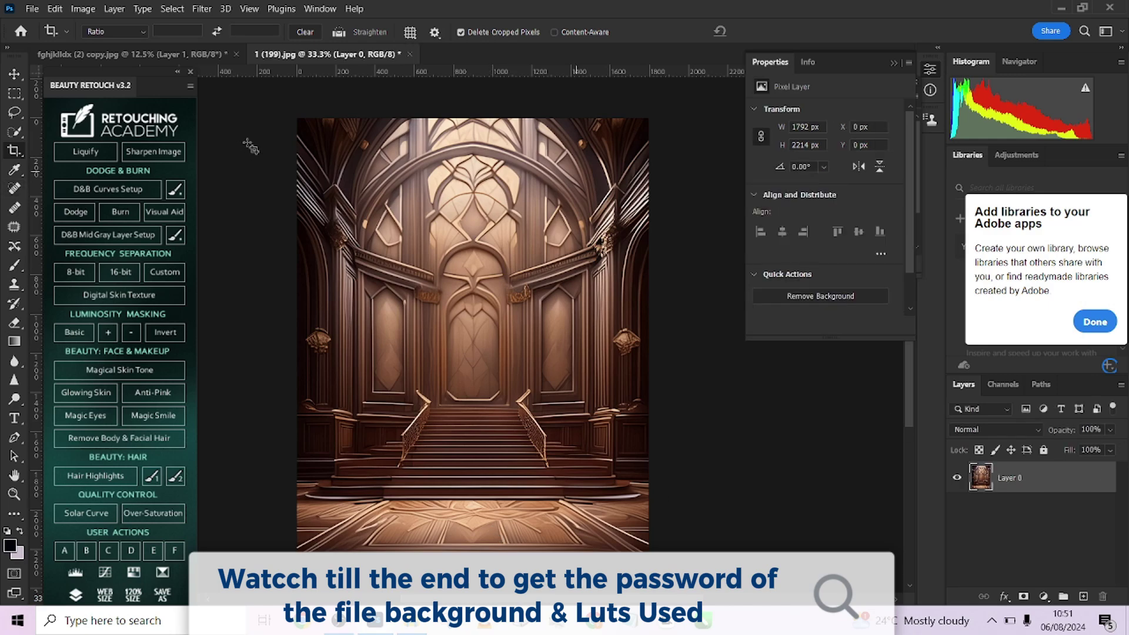
left_click(14, 73)
left_click_drag(518, 332, 187, 57)
left_click_drag(497, 406, 611, 324)
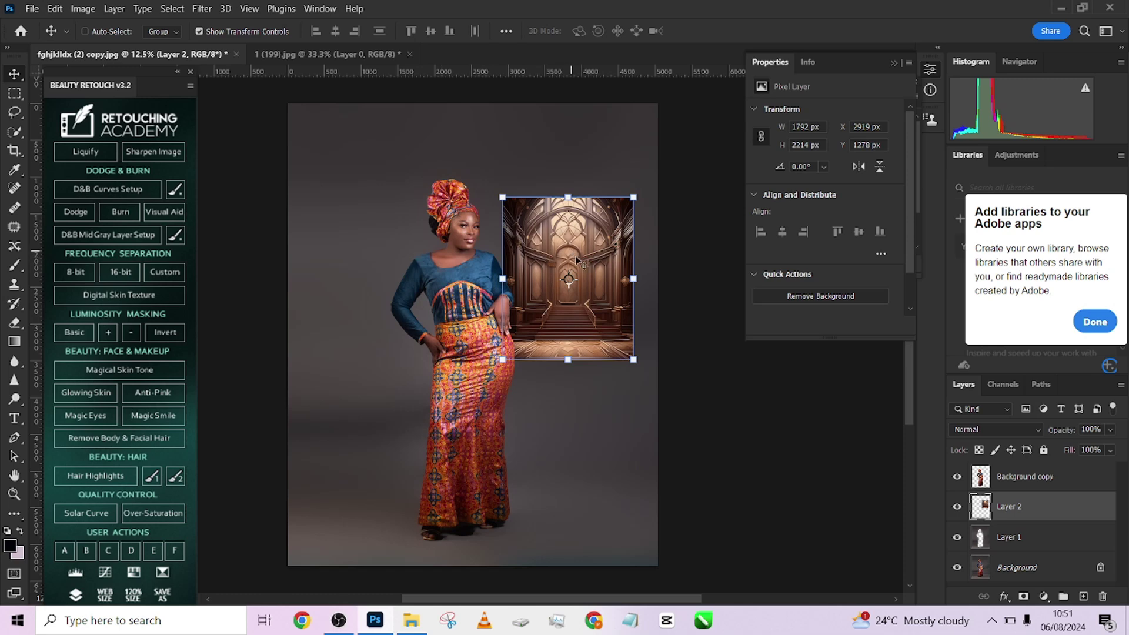
- Scale the staircase layer to about 7705 × 9212 px so it fills the canvas behind the woman
left_click_drag(580, 265, 458, 229)
key("ctrl+t")
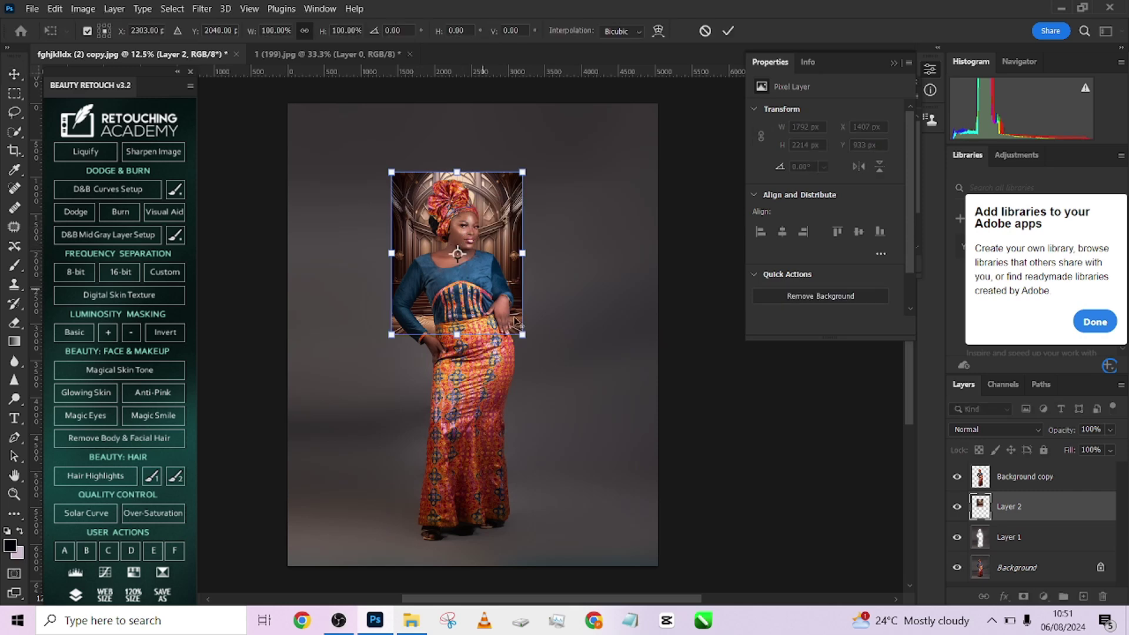
left_click_drag(521, 333, 730, 530)
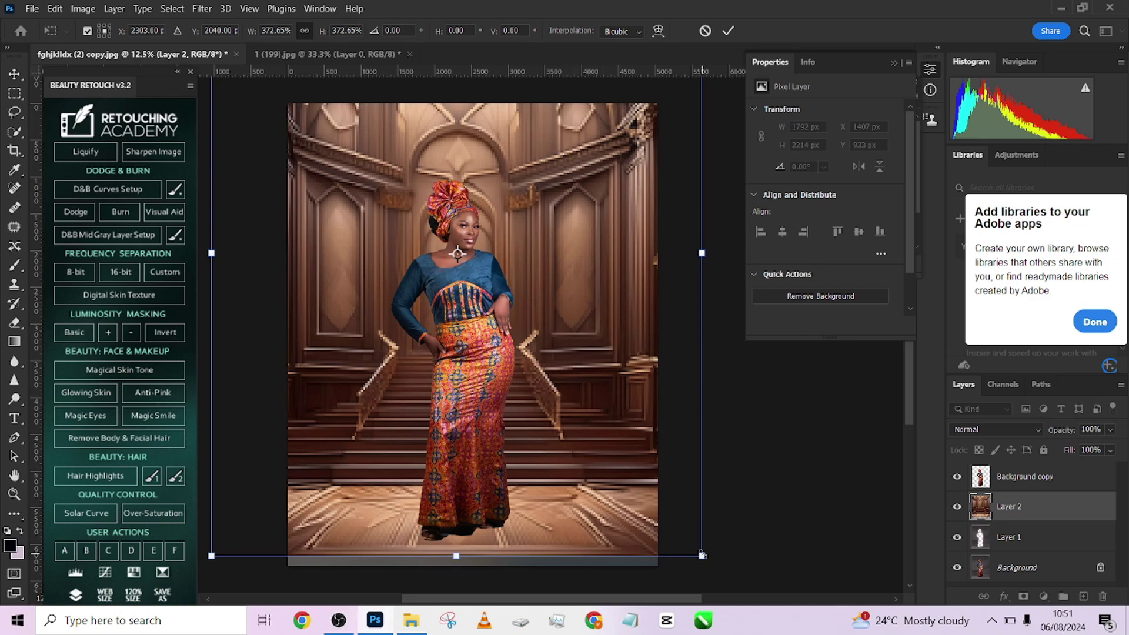
mouse_move(702, 555)
left_mouse_down()
mouse_move(721, 574)
mouse_move(690, 541)
left_mouse_up()
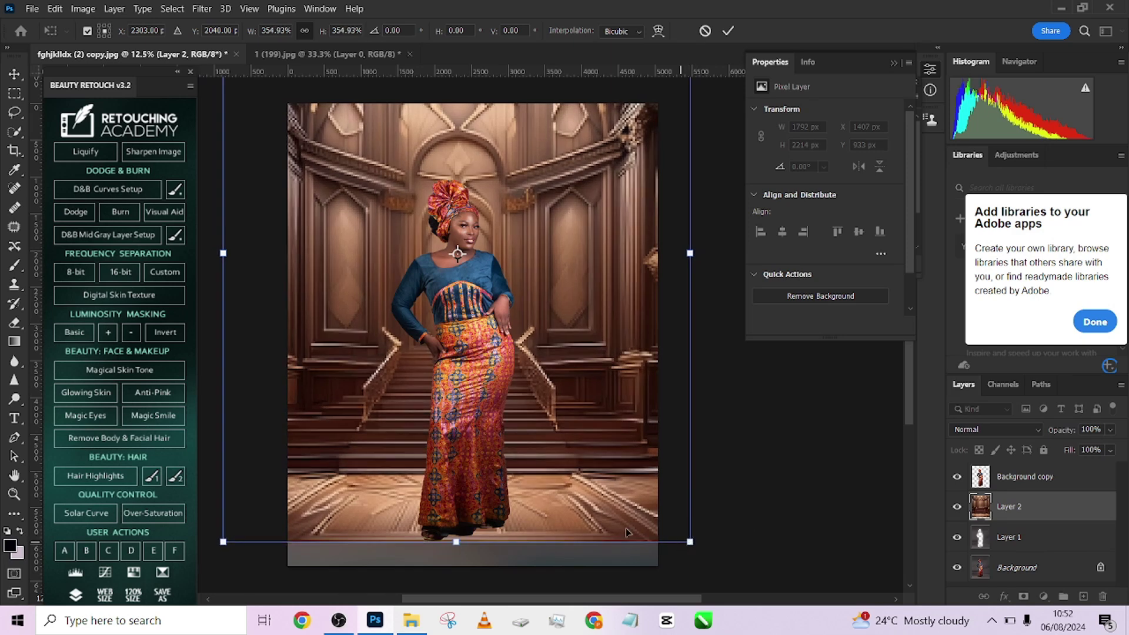
left_click_drag(544, 487, 542, 461)
left_click_drag(688, 523, 734, 568)
left_click_drag(528, 455, 509, 447)
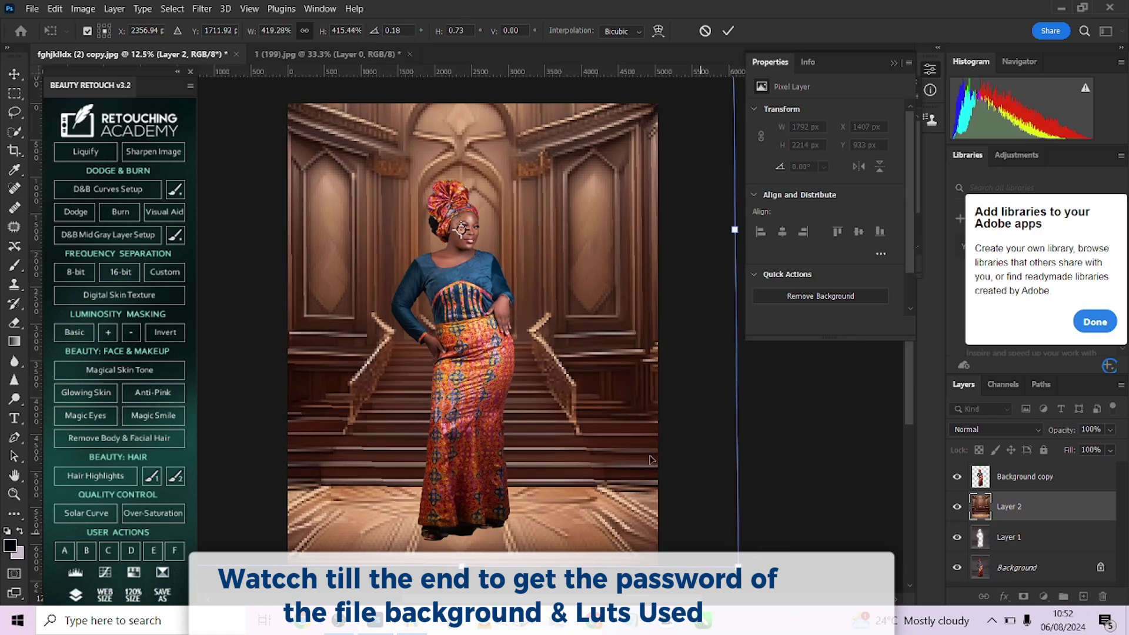
scroll(650, 438, "down", 2)
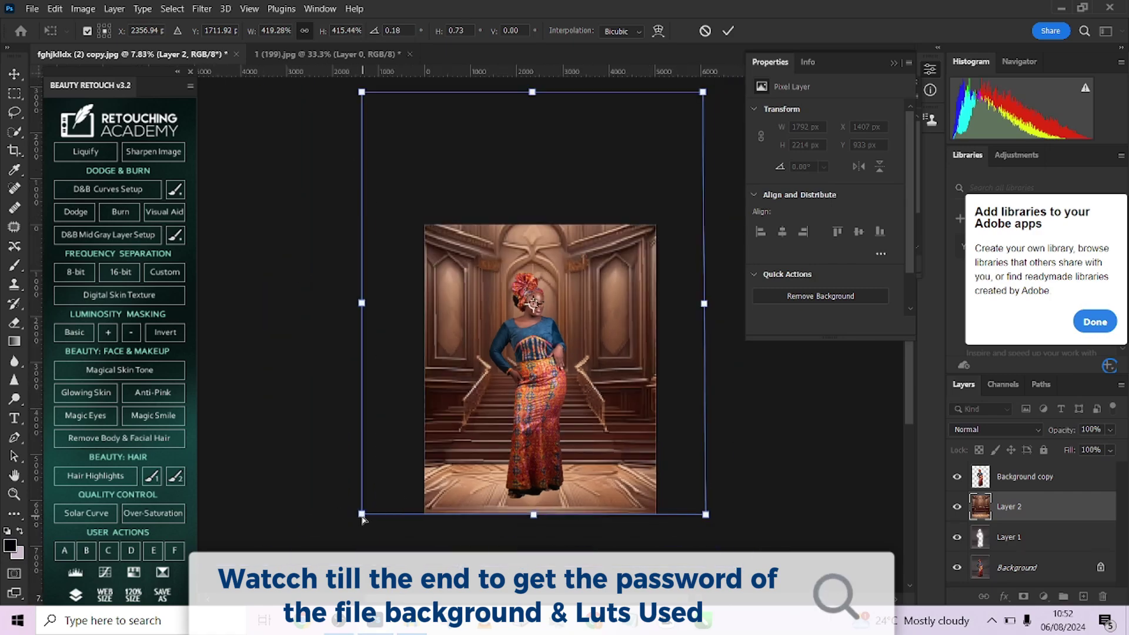
left_click_drag(357, 522, 354, 524)
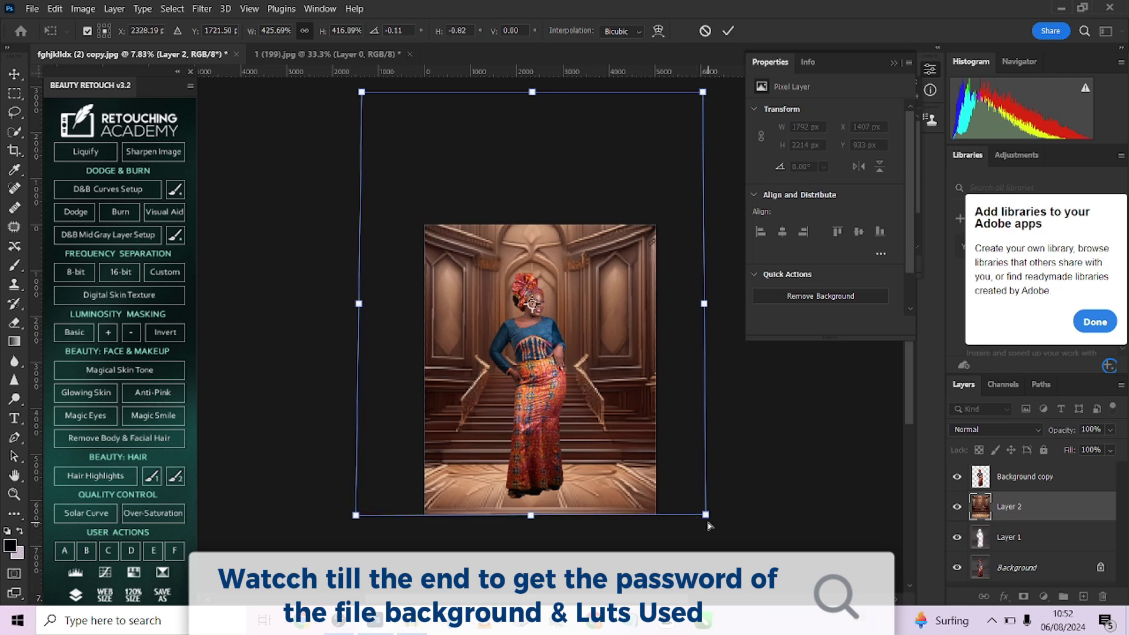
left_click_drag(707, 517, 710, 518)
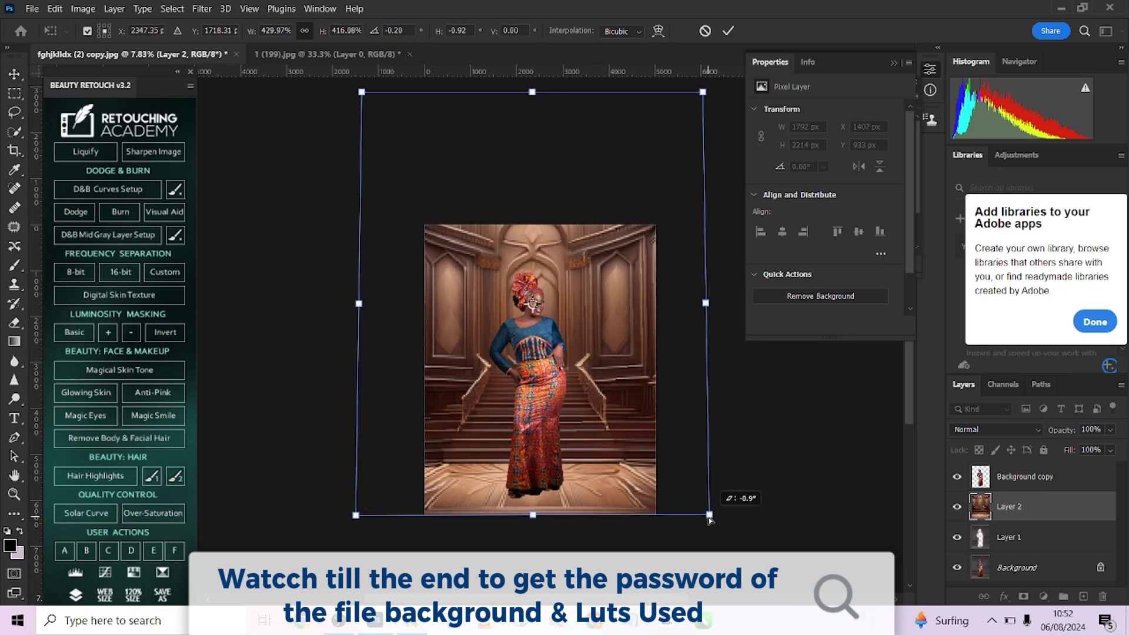
left_click(729, 32)
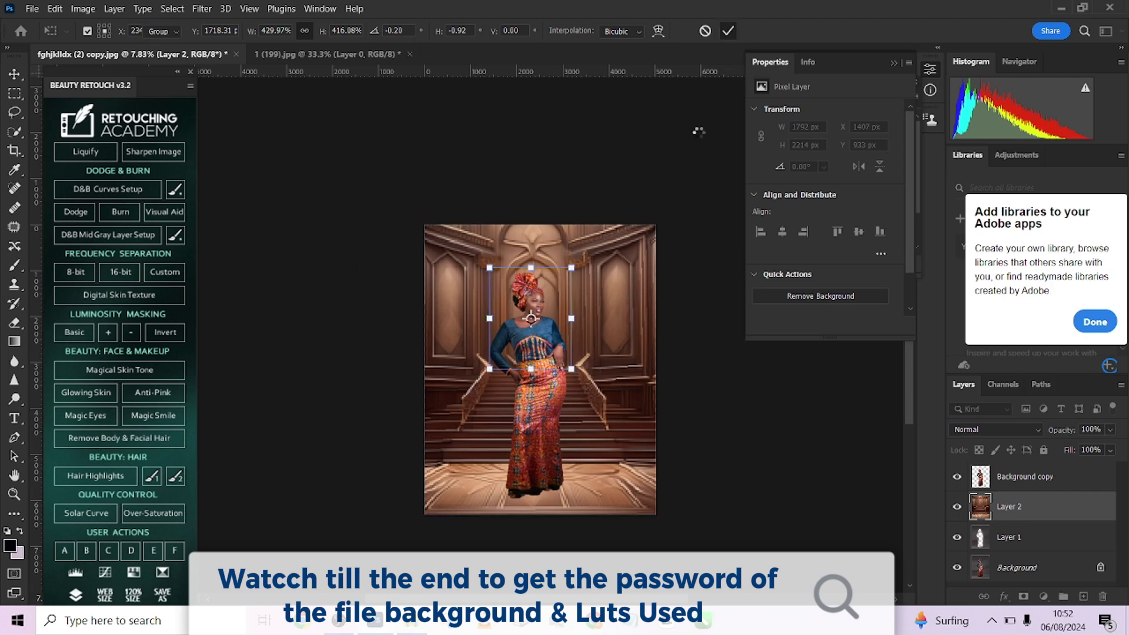
- Set Layer 2's blend mode to Overlay
scroll(623, 326, "up", 3)
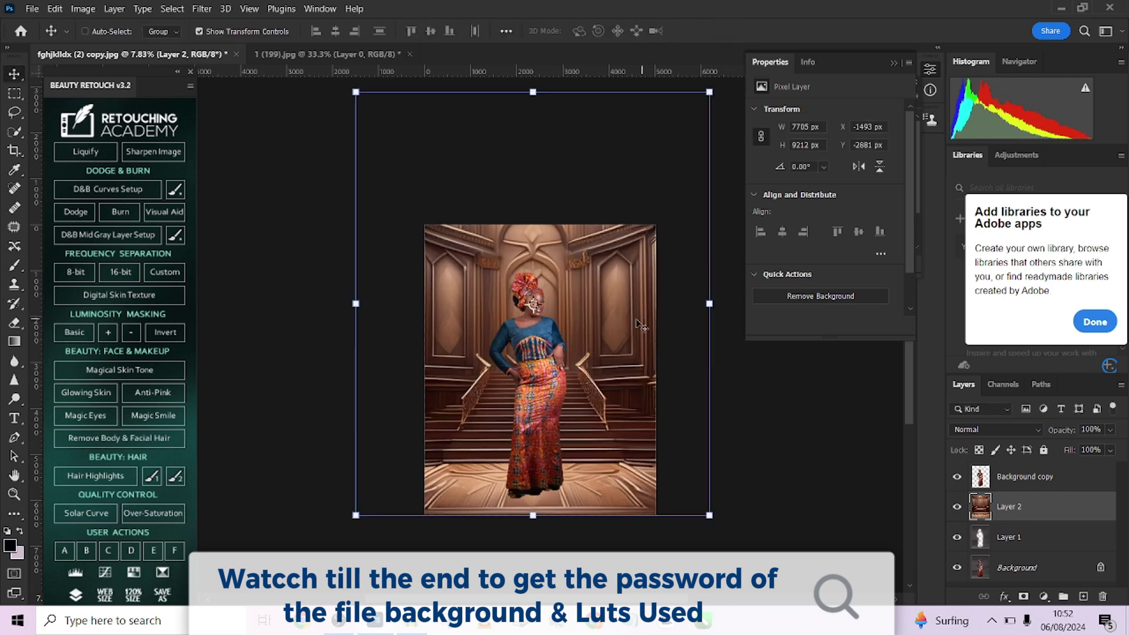
scroll(554, 331, "down", 2)
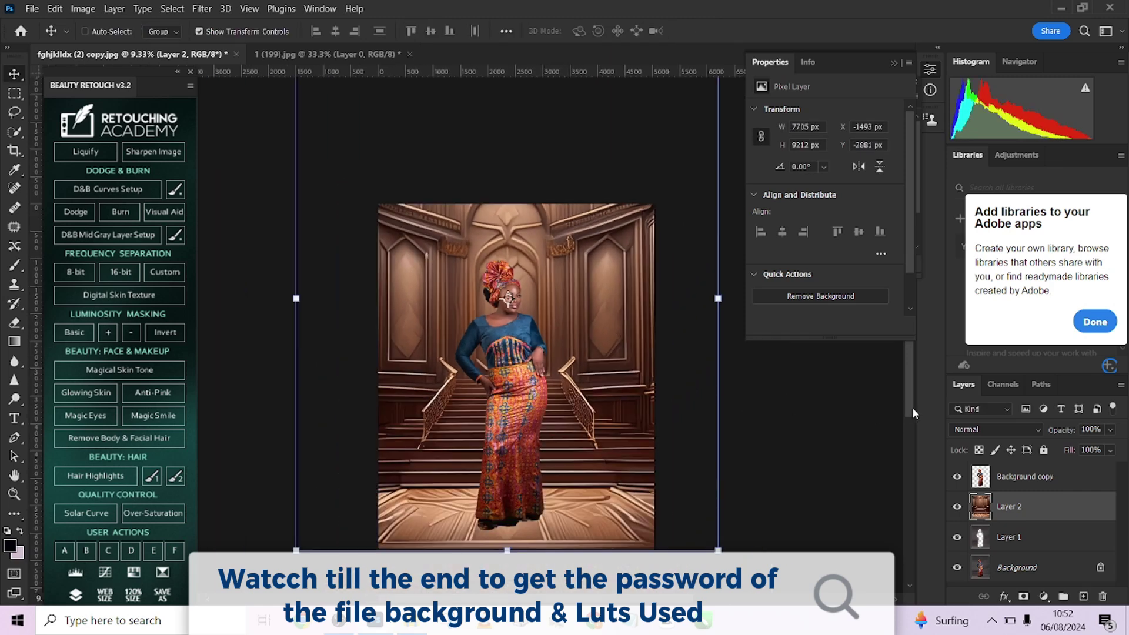
left_click(960, 425)
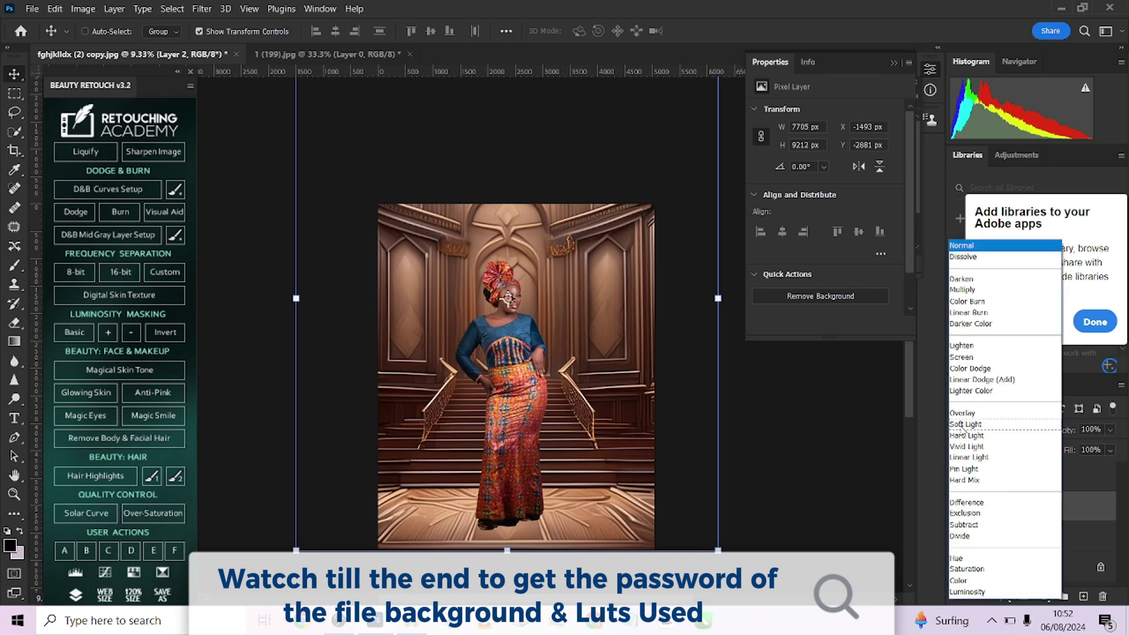
left_click(955, 412)
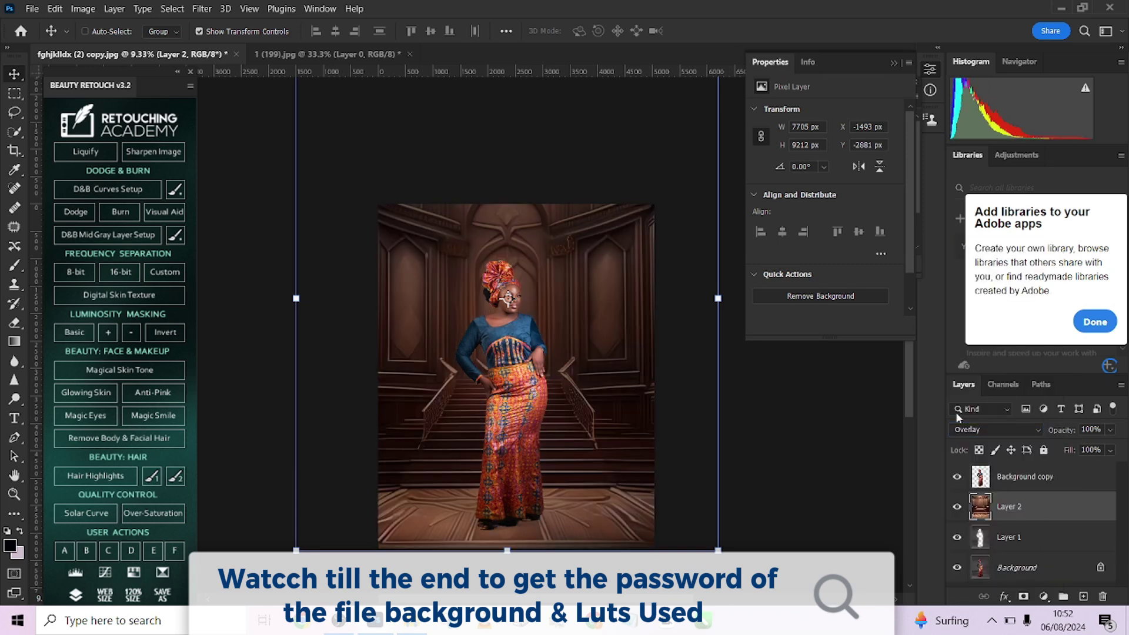
- Toggle the staircase background's visibility to compare the composite
left_click(15, 93)
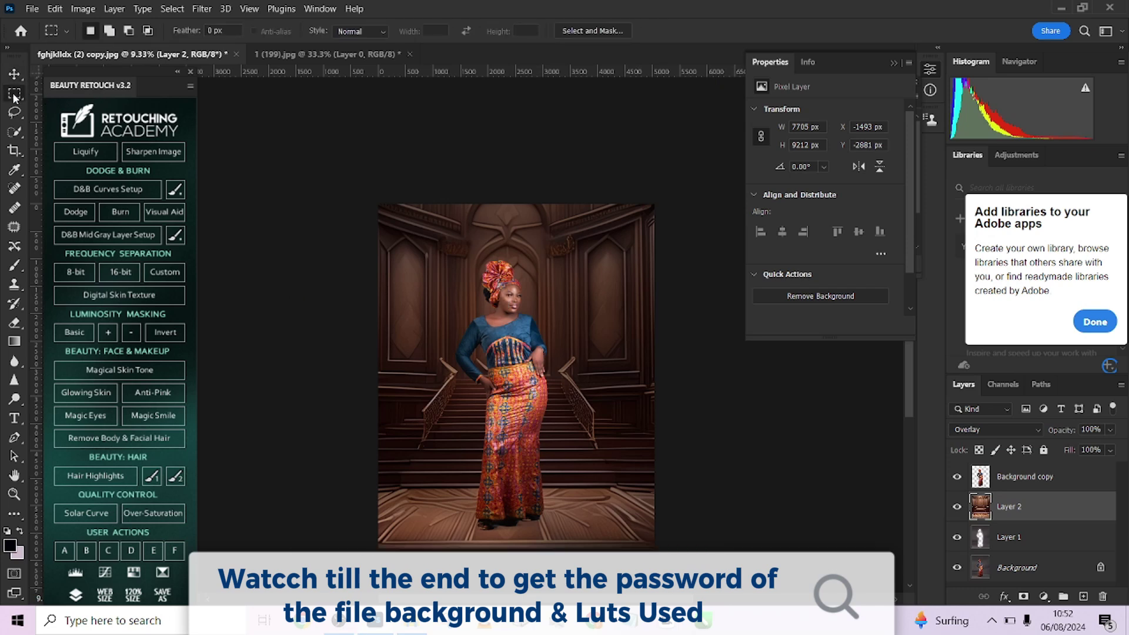
left_click(955, 507)
left_click(957, 508)
left_click(957, 508)
left_click(957, 508)
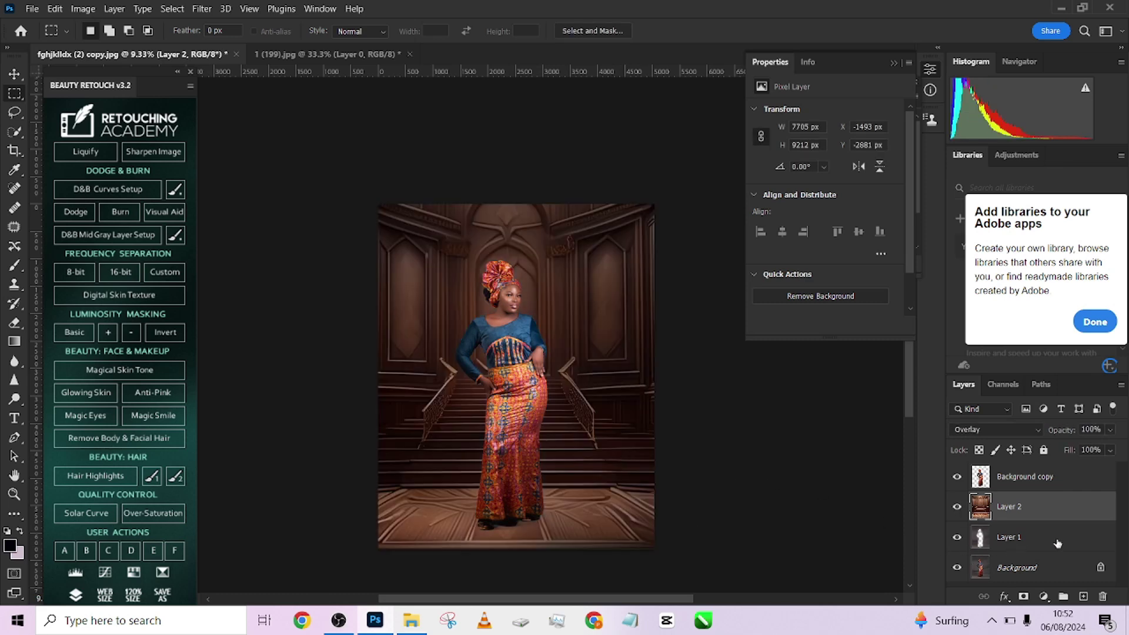
- Add a layer mask to Layer 1 and paint black at 100% flow around the feet
left_click(987, 545)
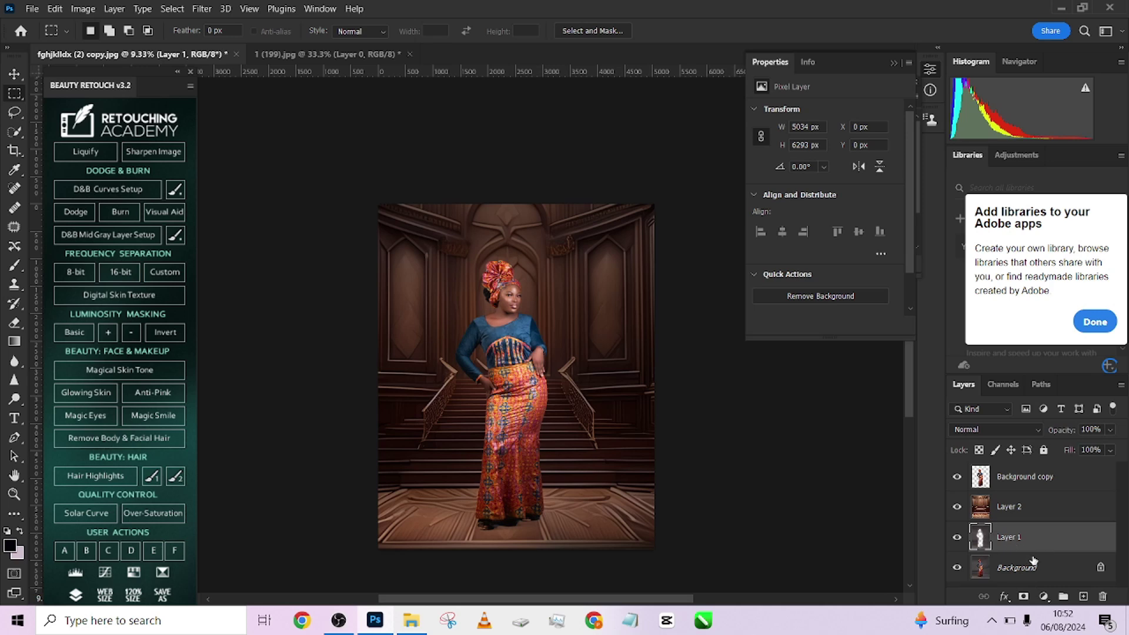
left_click(1023, 597)
key("b")
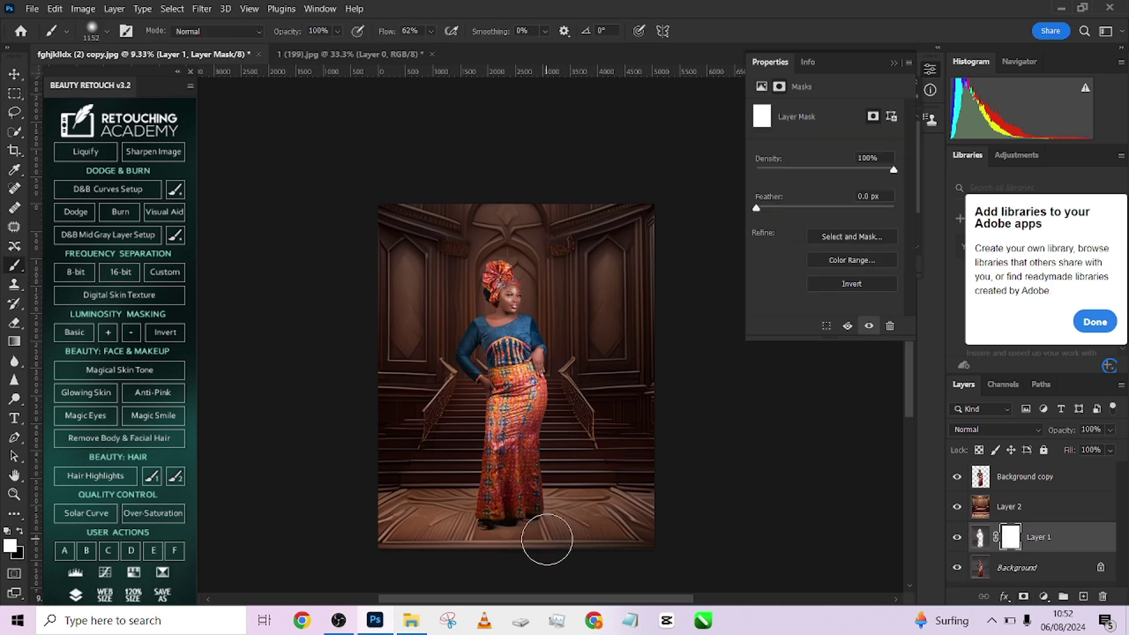
key("x")
left_click_drag(384, 34, 529, 159)
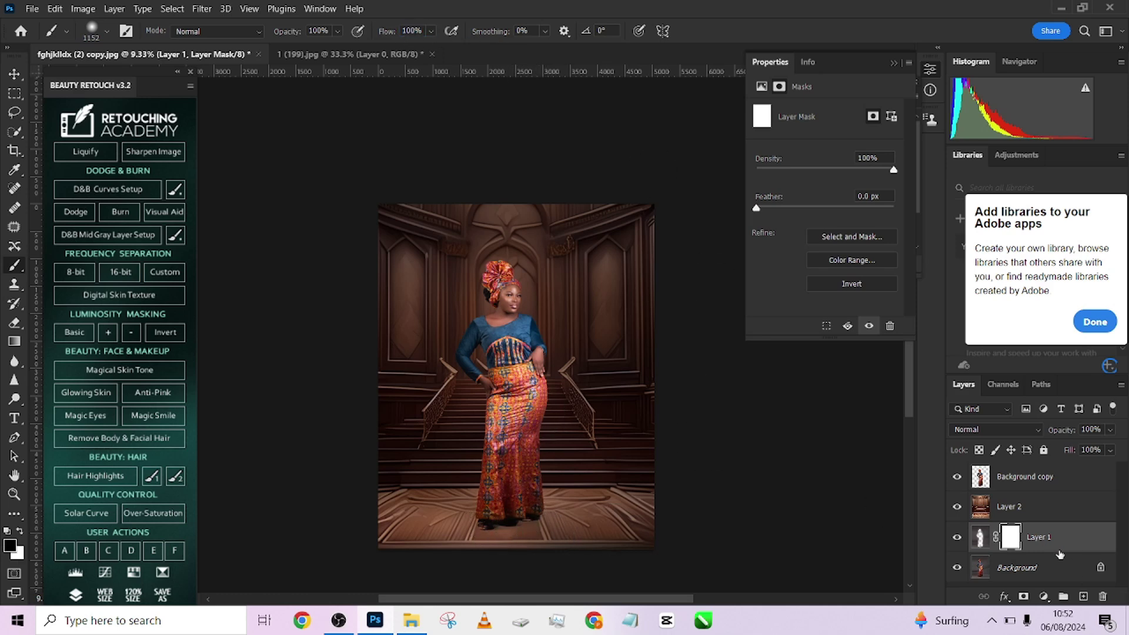
mouse_move(493, 521)
left_mouse_down()
mouse_move(577, 504)
mouse_move(615, 511)
mouse_move(390, 521)
mouse_move(471, 522)
mouse_move(526, 538)
left_mouse_up()
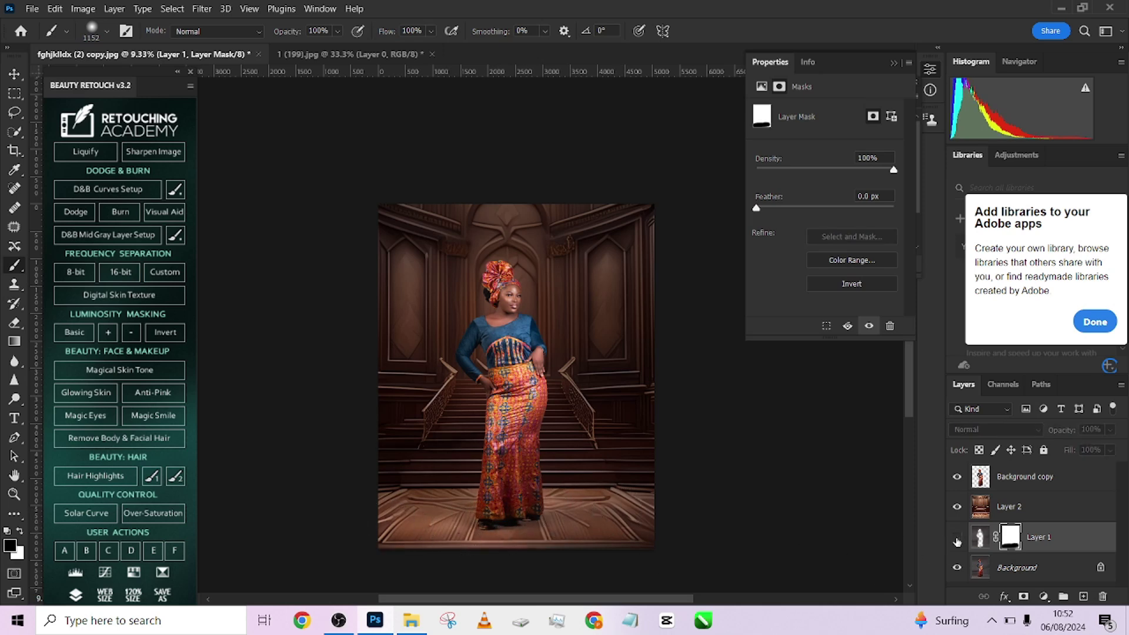
- Toggle Layer 1 and its mask on and off to check how the feet blend into the floor
left_click(957, 538)
left_click(957, 537)
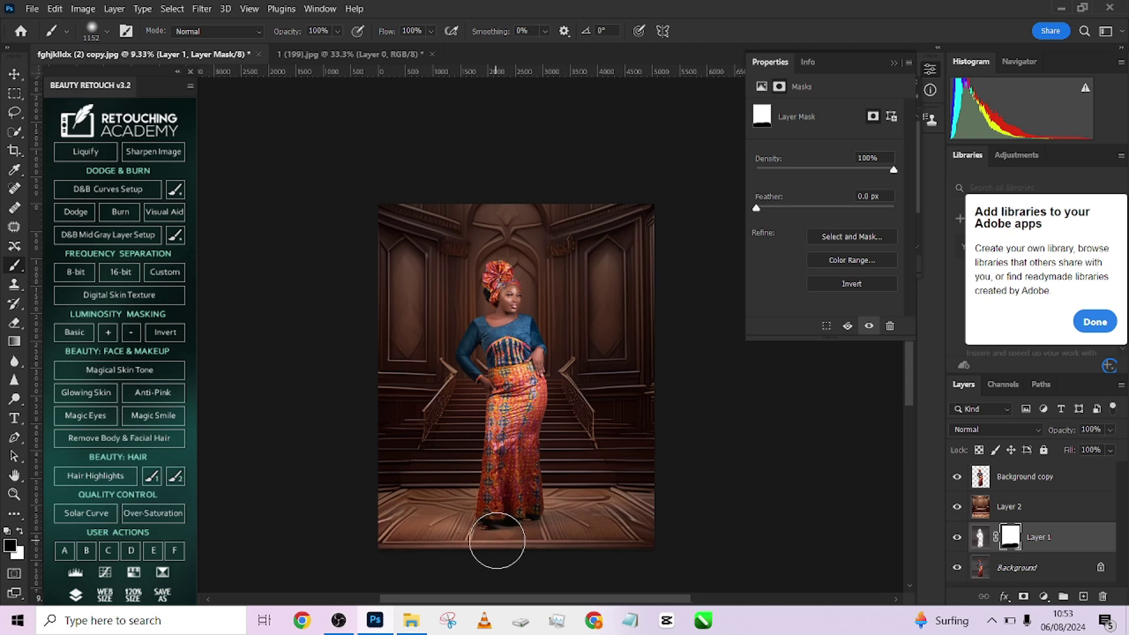
scroll(497, 539, "up", 3)
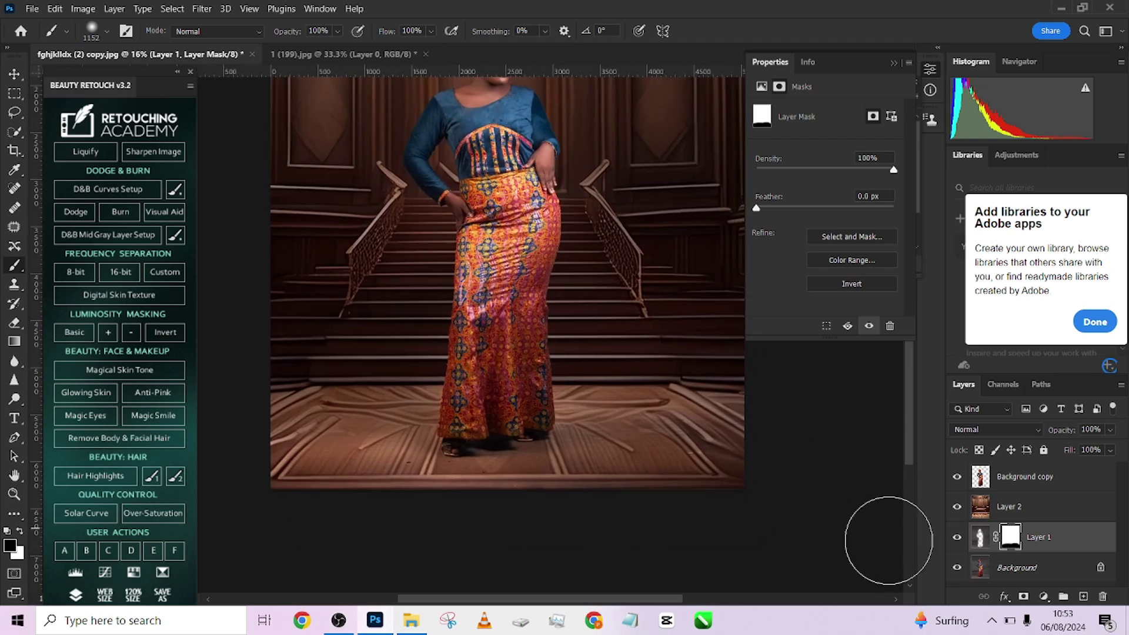
left_click(1010, 540, "shift")
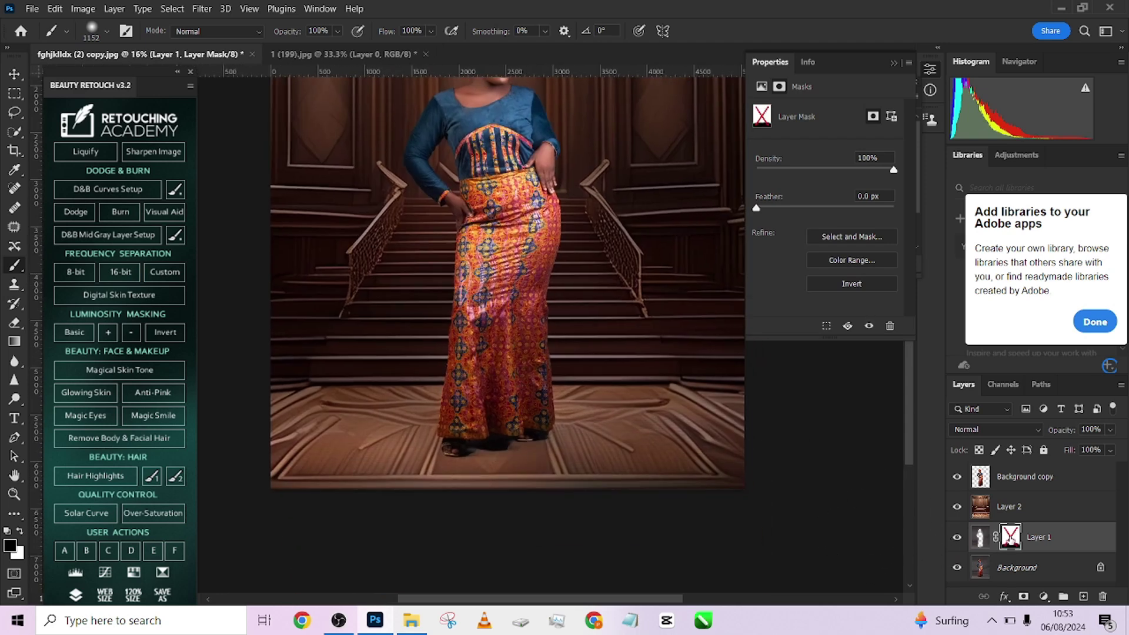
left_click(1010, 539, "shift")
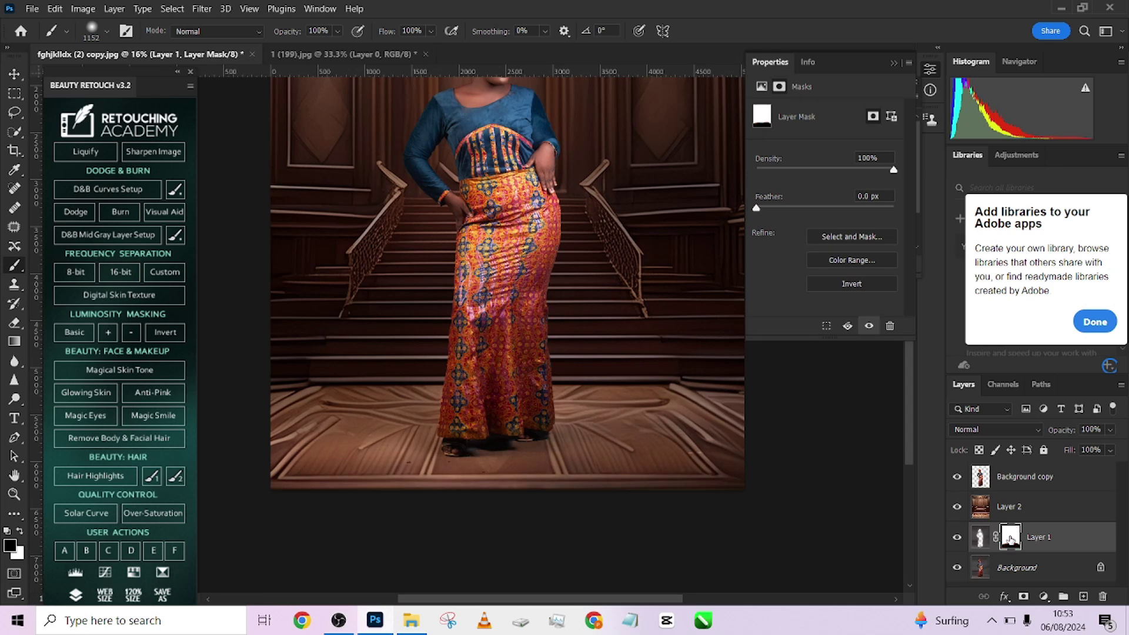
left_click(1010, 538, "shift")
left_click(1010, 538, "shift")
left_click(1010, 538, "shift")
left_click(1010, 538, "shift")
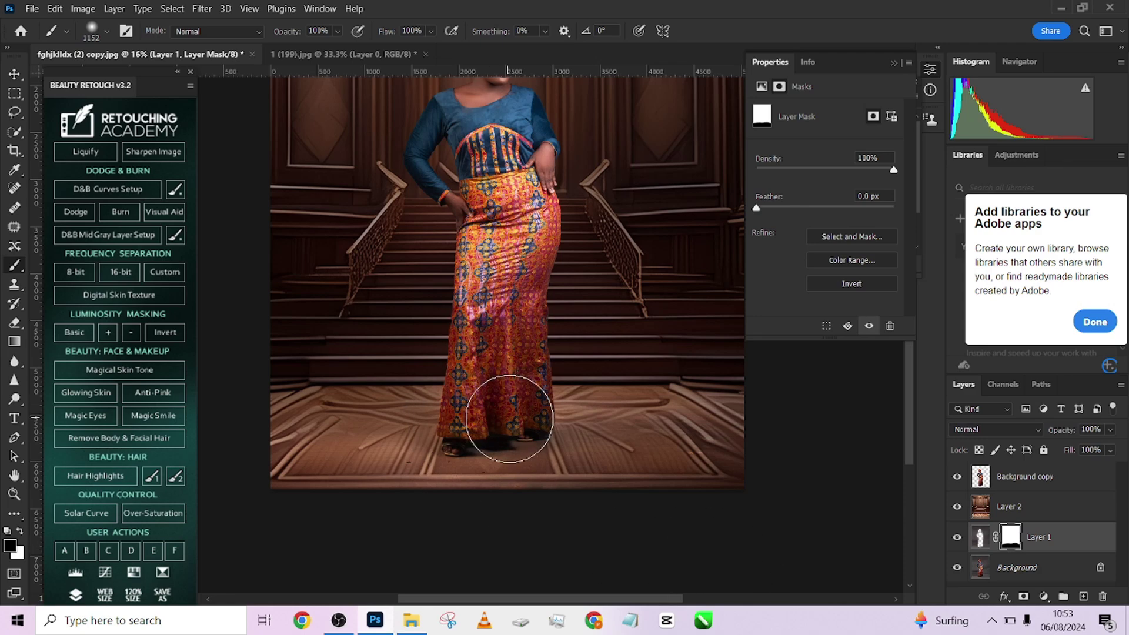
scroll(508, 418, "down", 3)
left_click_drag(537, 408, 517, 397)
- Marquee the image area on the staircase layer and feather the selection by 66 pixels
left_click(1028, 514)
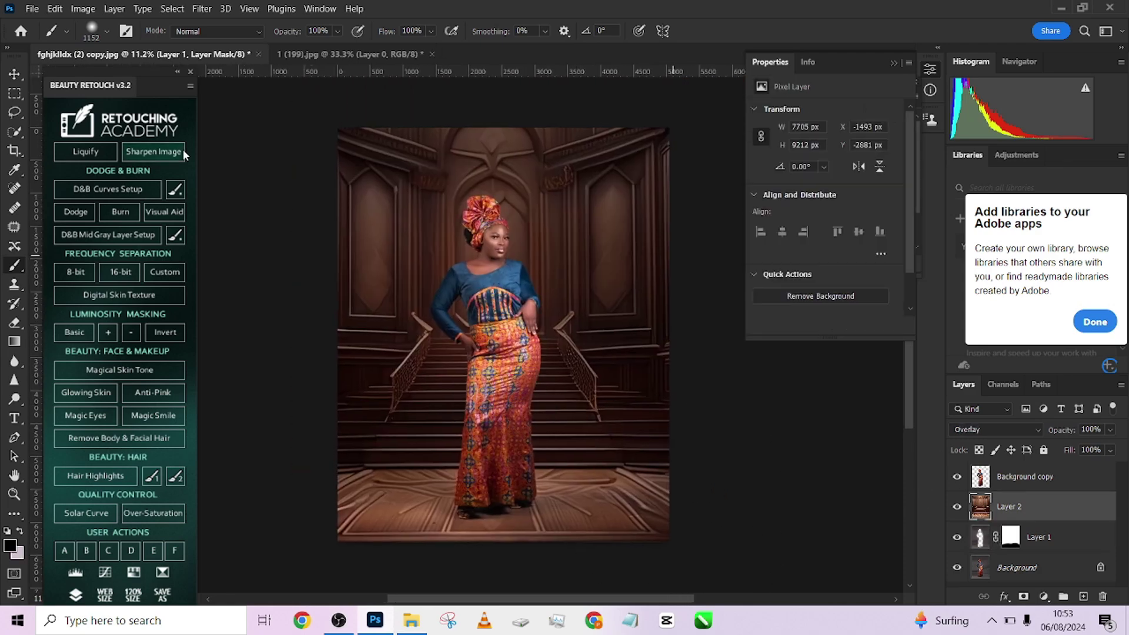
left_click(15, 93)
left_click_drag(321, 114, 796, 466)
right_click(527, 232)
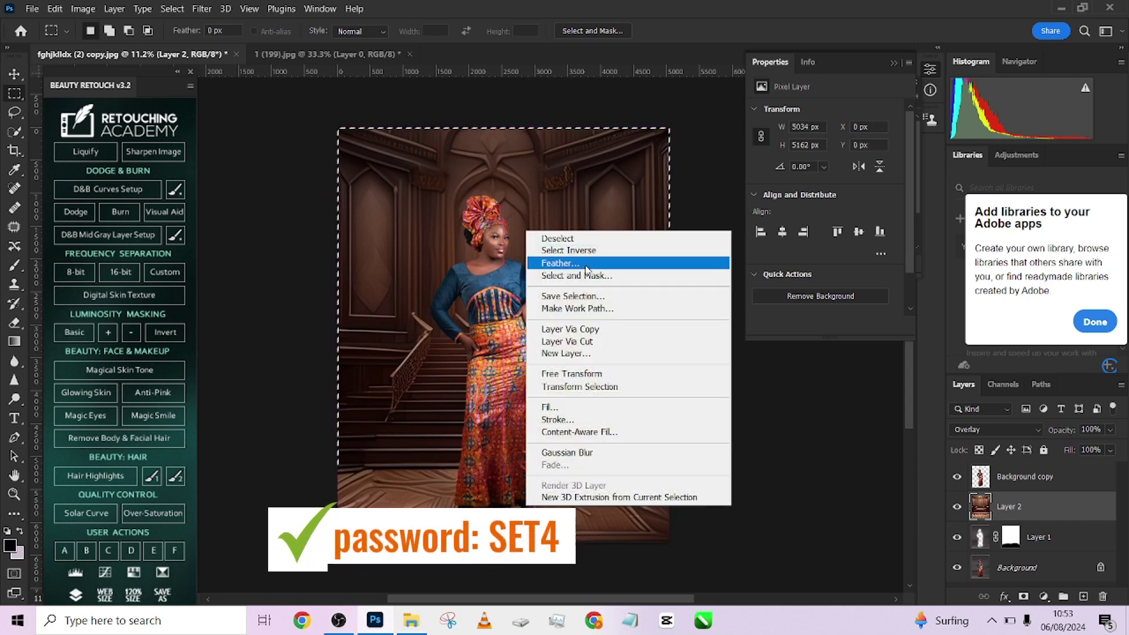
left_click(590, 264)
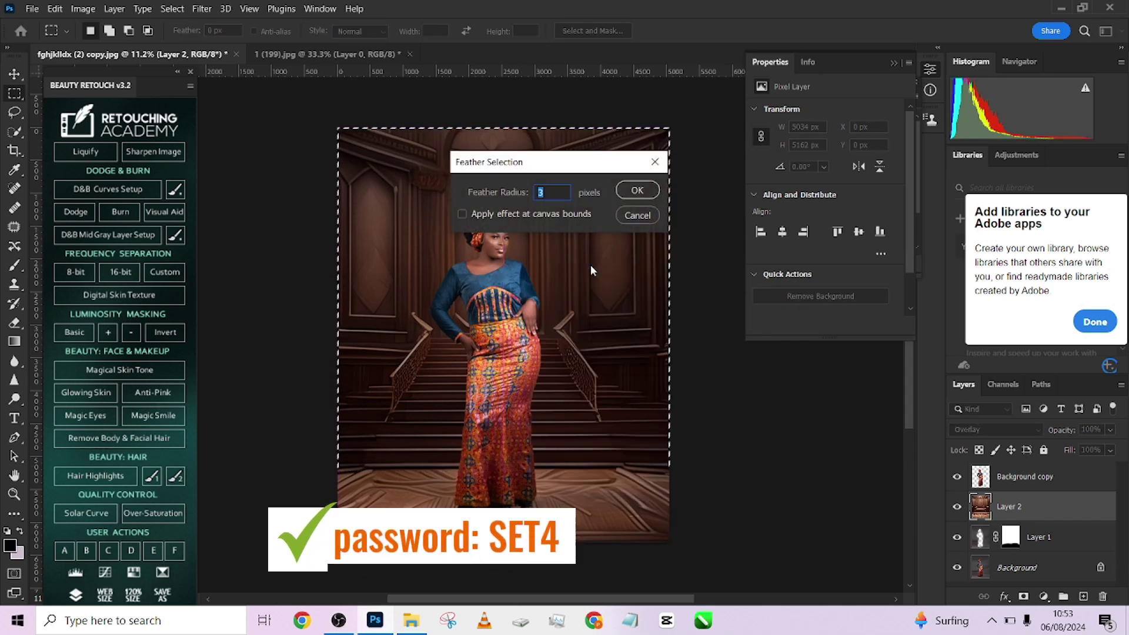
type("66")
left_click(637, 190)
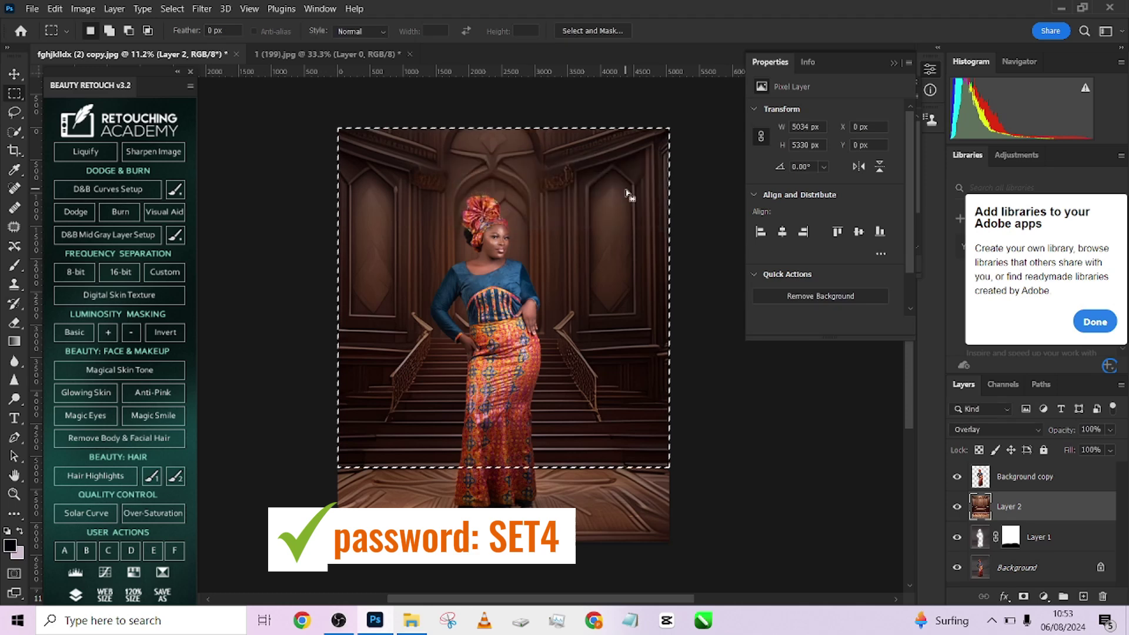
- Add a Curves adjustment and pull the midpoint down to Input 126, Output 90
left_click(1044, 597)
left_click(1030, 409)
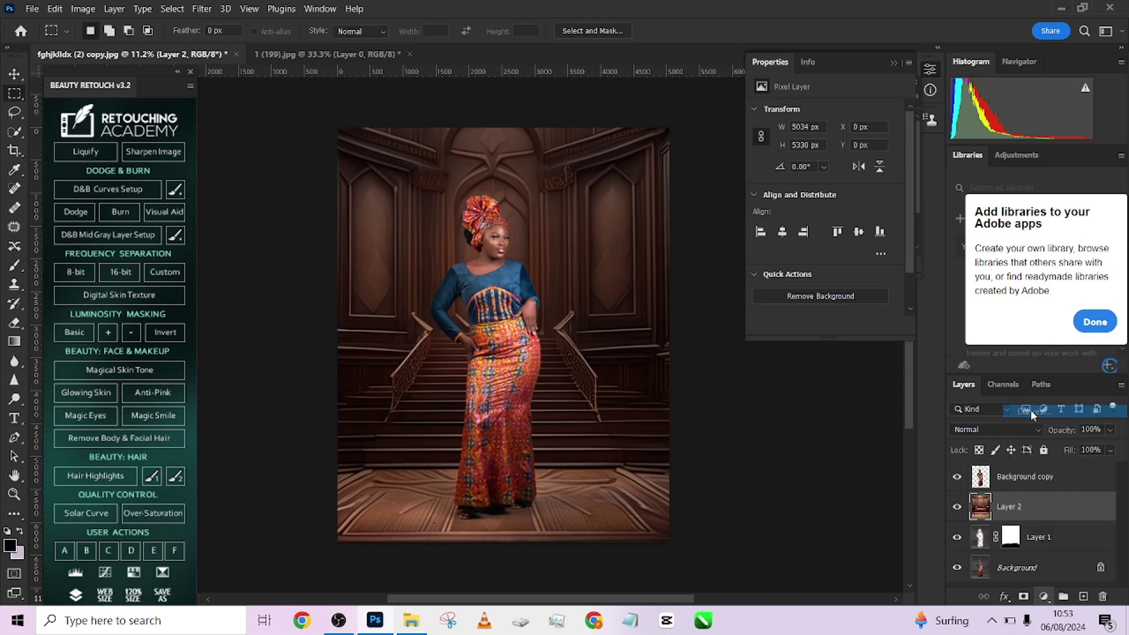
left_click_drag(831, 206, 839, 214)
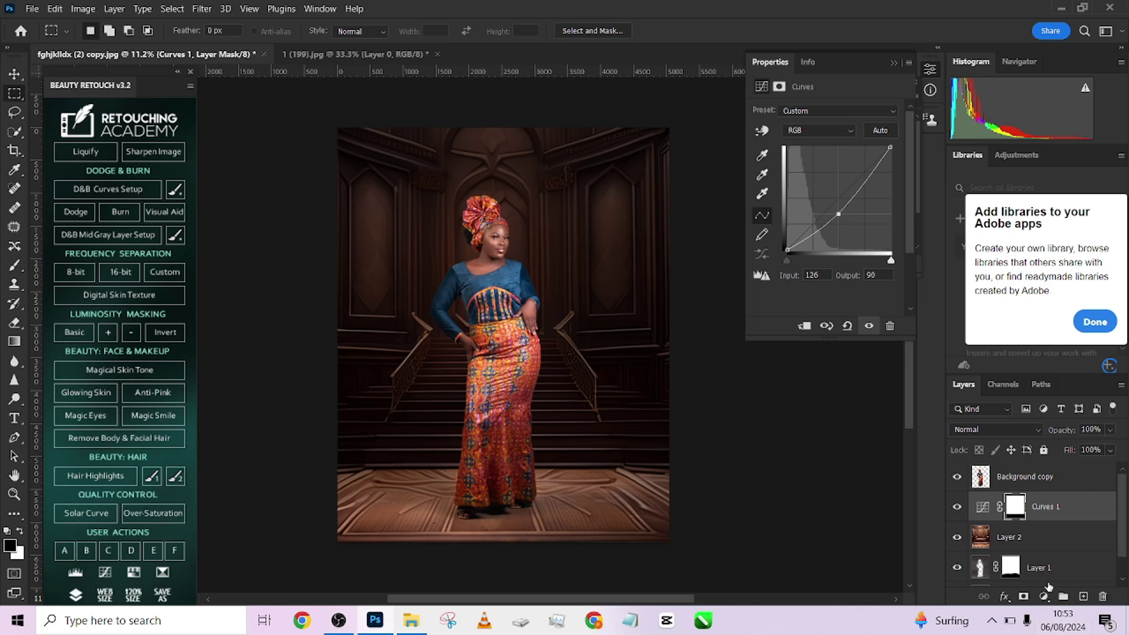
- Add a Color Lookup layer with 2Strip.look and move the Curves mask onto it
left_click(1044, 595)
left_click(1043, 517)
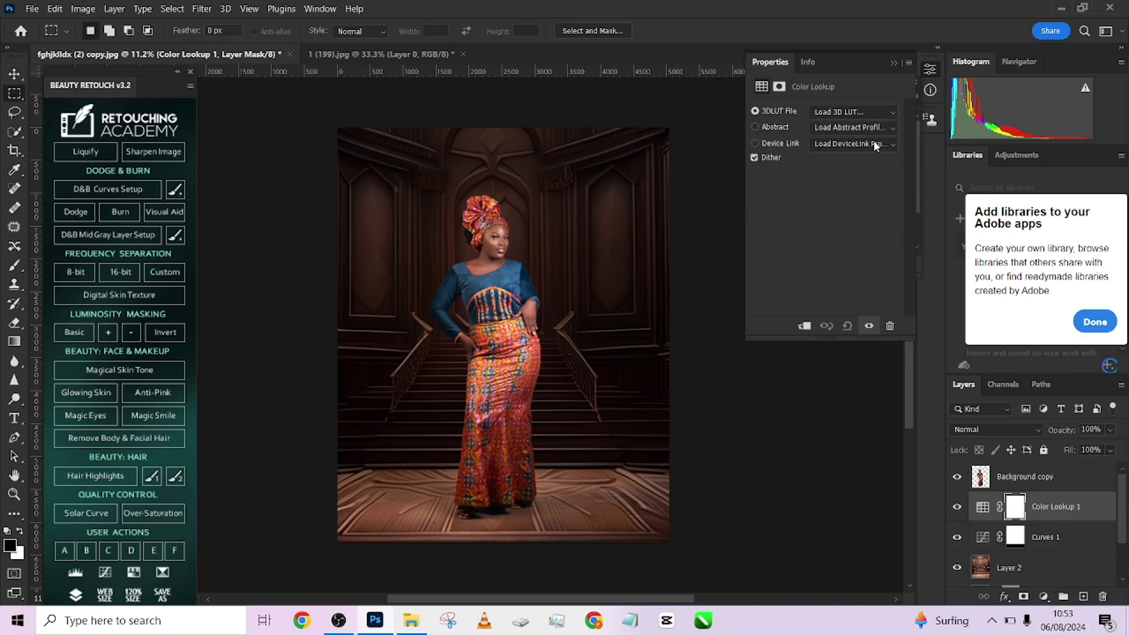
left_click(851, 114)
left_click(844, 168)
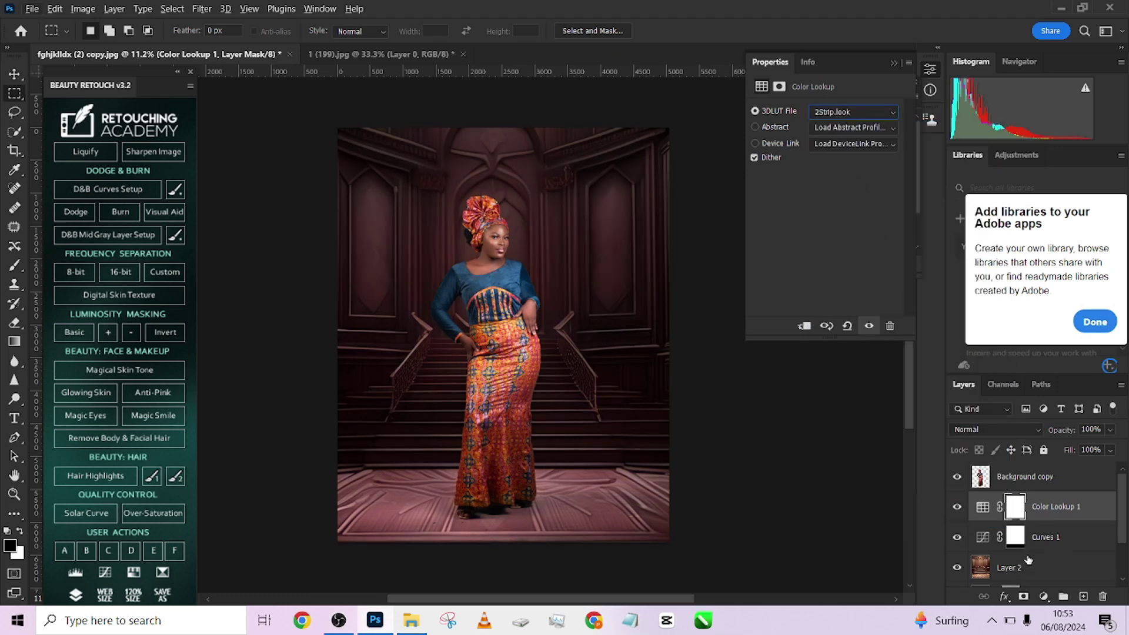
left_click_drag(1019, 542, 1019, 510)
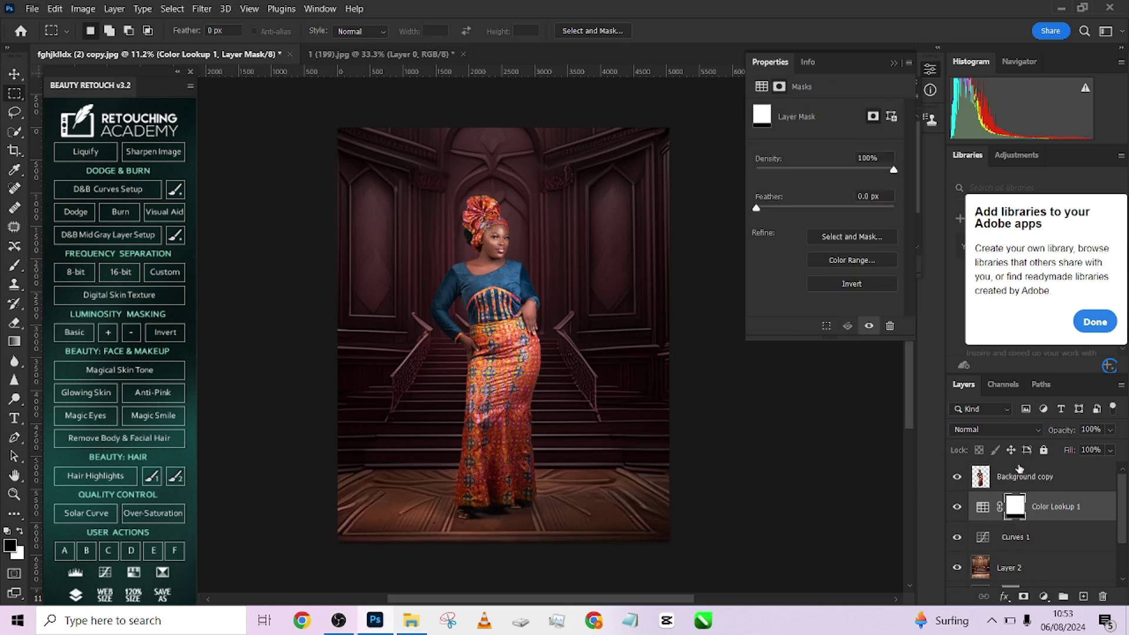
- Try several LUTs on Color Lookup 1, settling on NightFromDay.CUBE
left_click(982, 507)
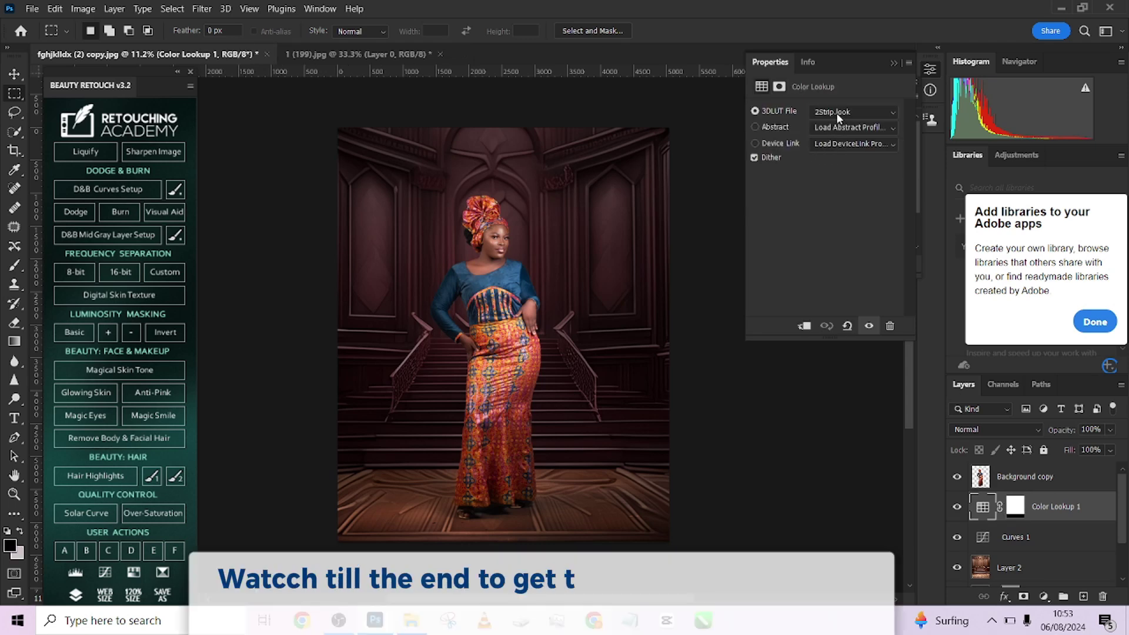
left_click(853, 112)
left_click(846, 170)
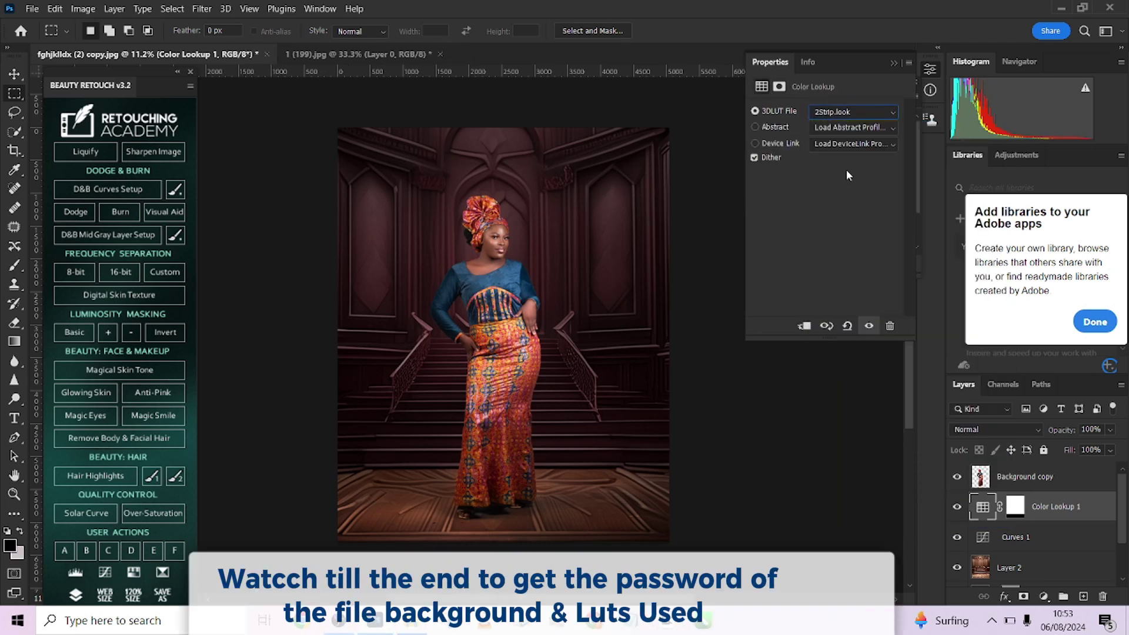
key("Down")
key("Down")
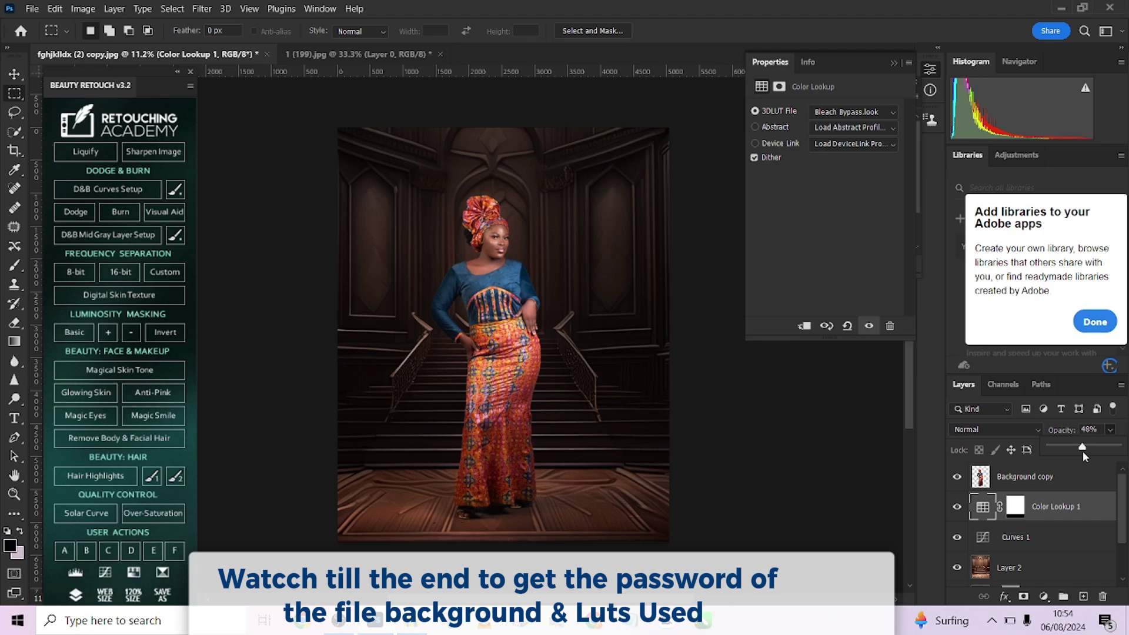
left_click(957, 507)
left_click(869, 326)
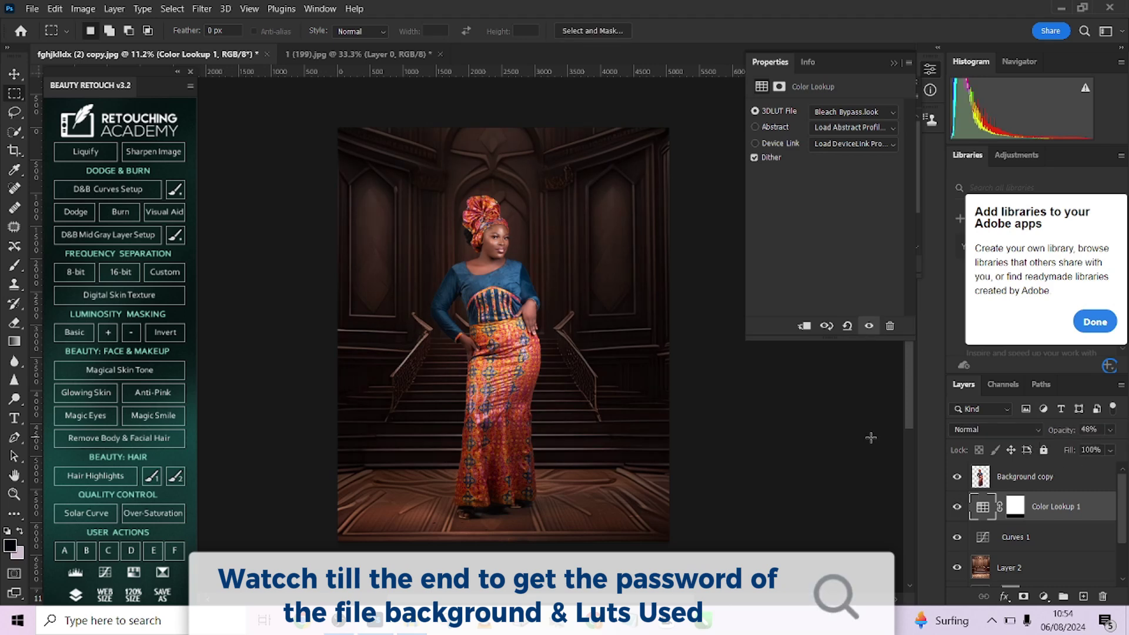
left_click(858, 113)
left_click(854, 516)
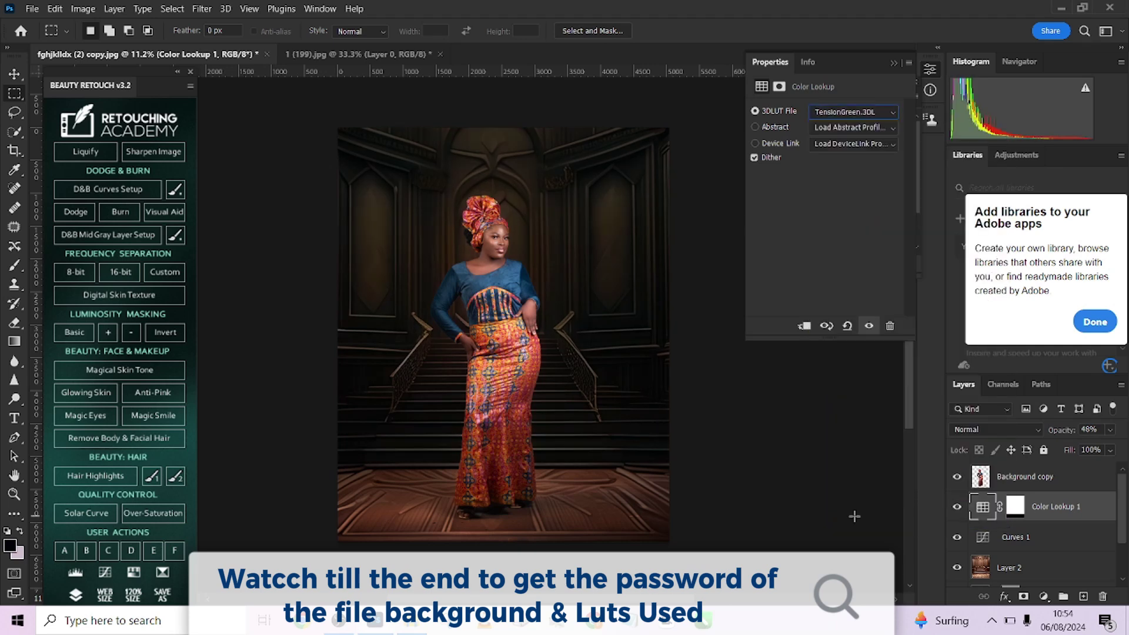
key("Up")
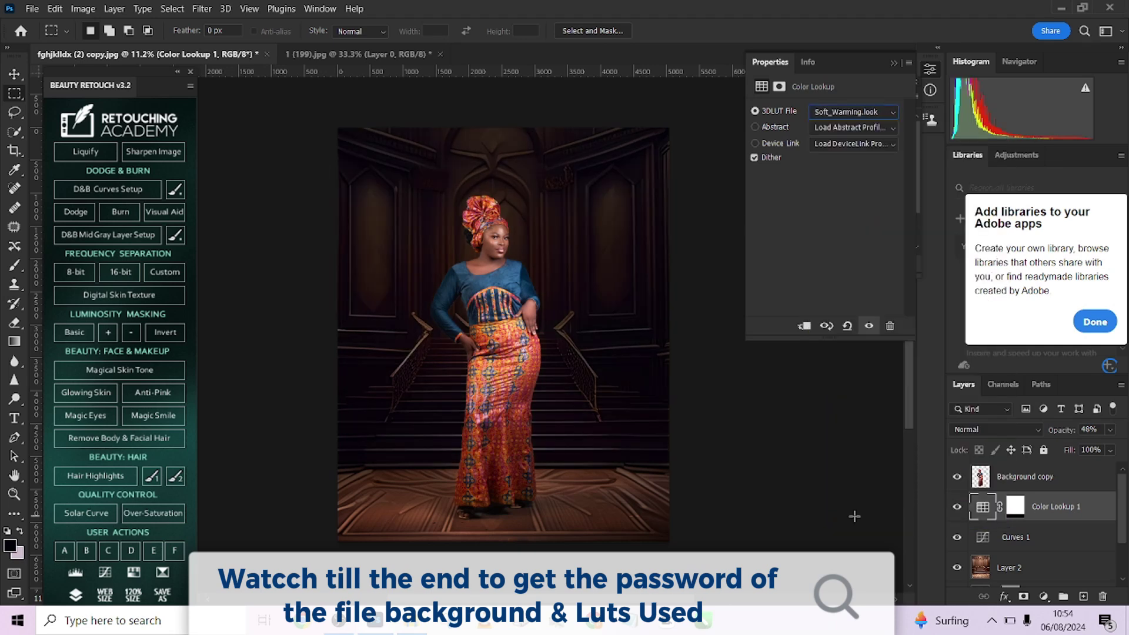
key("Up")
key("Up")
key("Up")
key("Down")
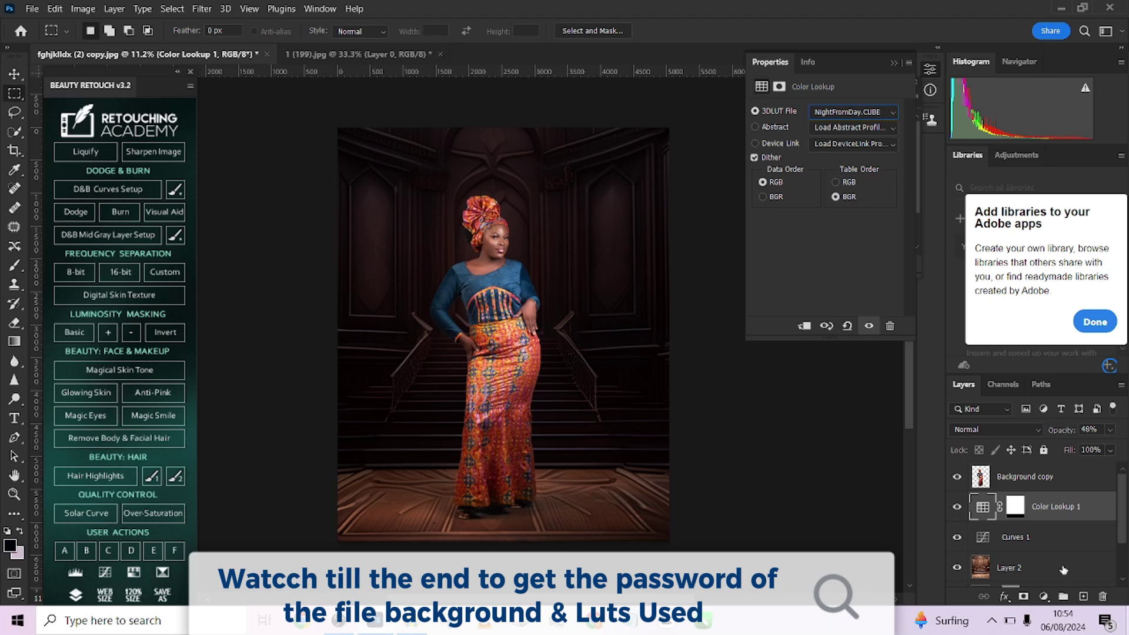
- Disable Color Lookup 1's mask and reduce its fill to 83%
left_click(1015, 507, "shift")
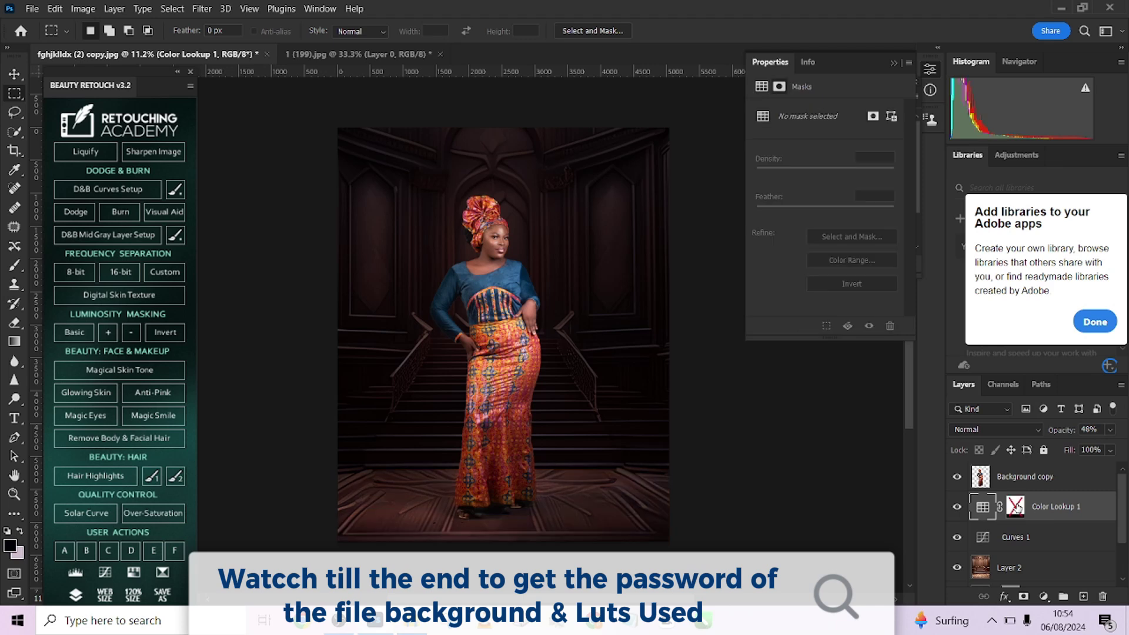
left_click(956, 507)
left_click(957, 508)
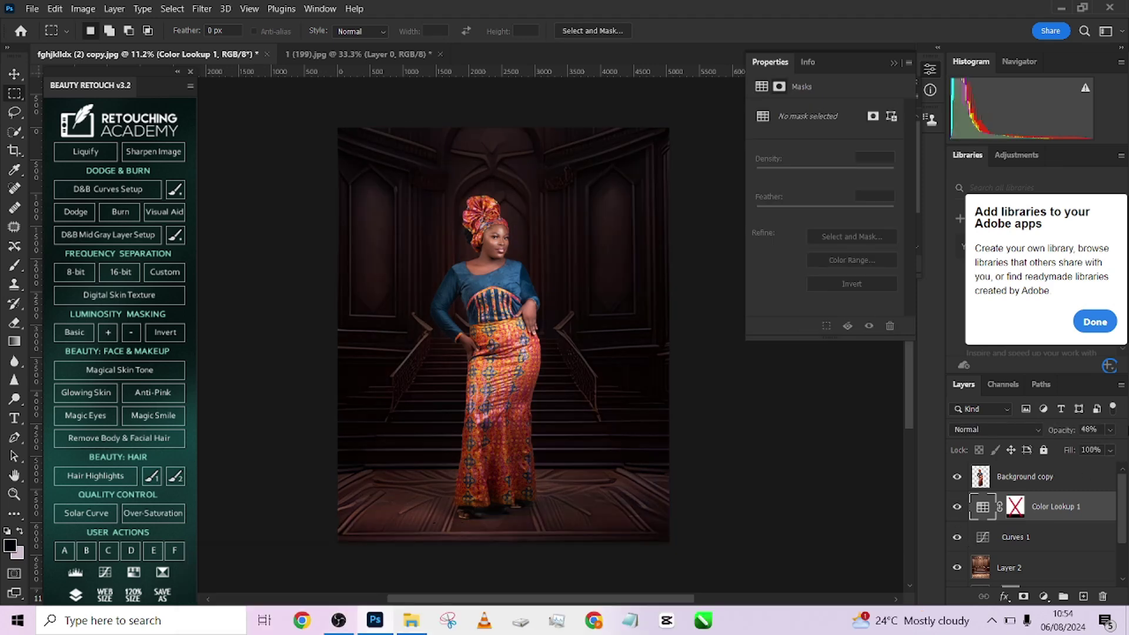
left_click(1111, 451)
left_click_drag(1118, 468, 1105, 468)
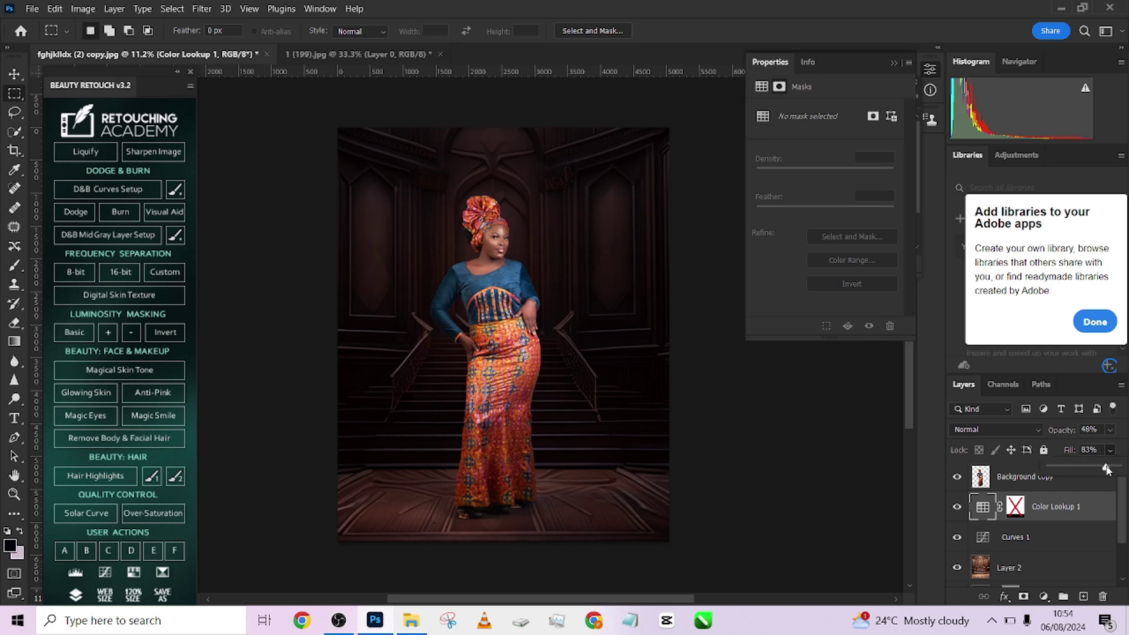
- Add Color Lookup 2 loading the custom brown4.3DL LUT, at 68% opacity
left_click(1060, 482)
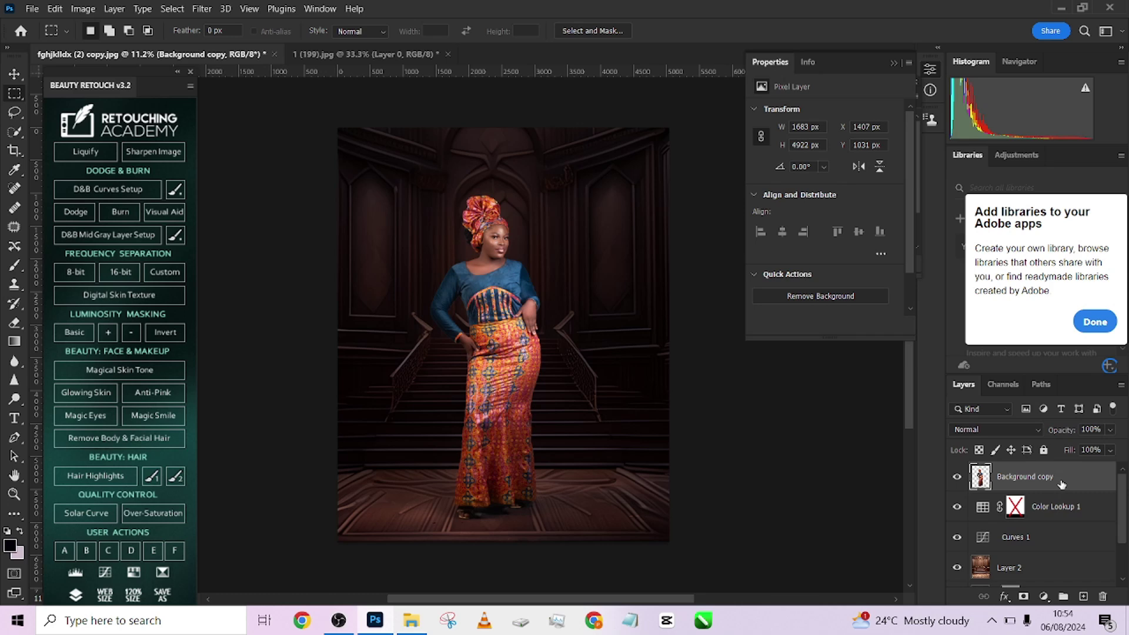
left_click(1043, 596)
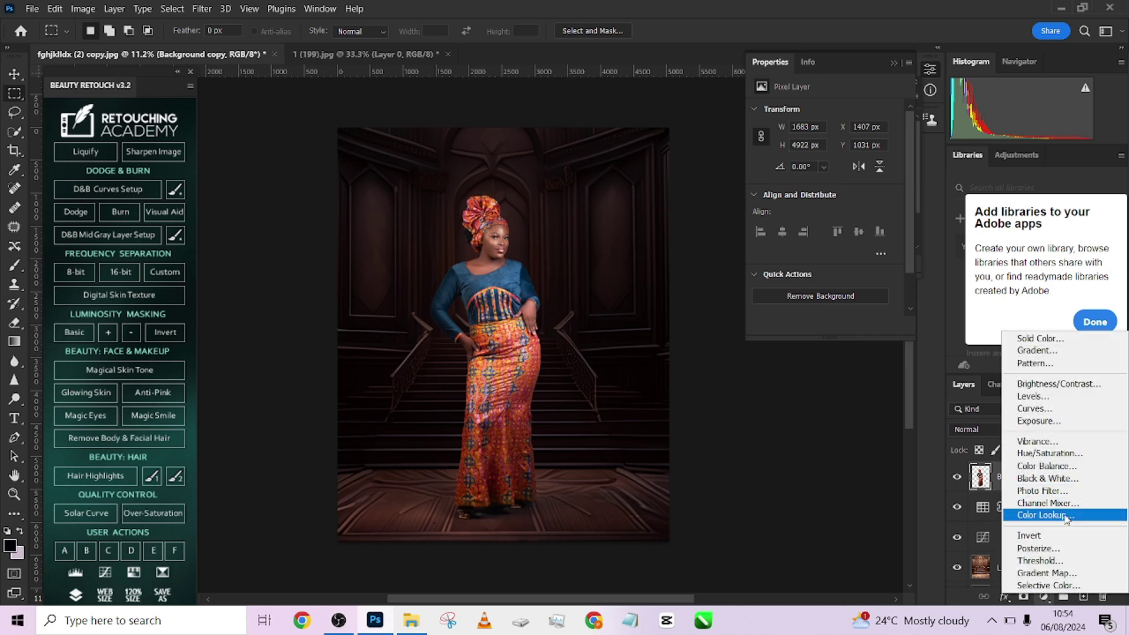
left_click(1065, 515)
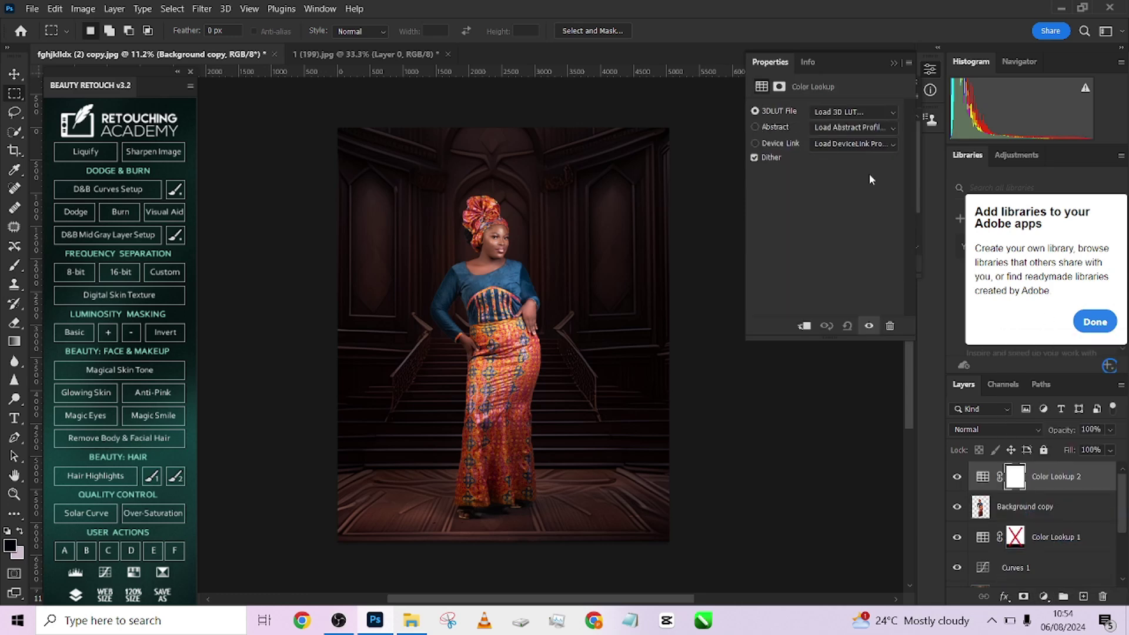
left_click(860, 115)
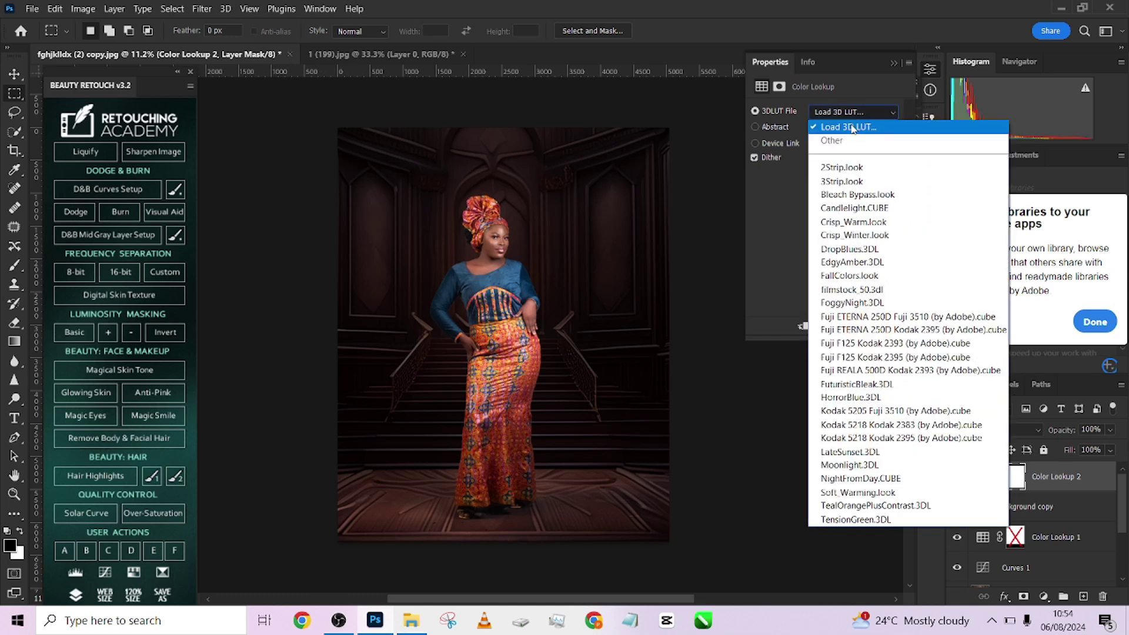
left_click(857, 127)
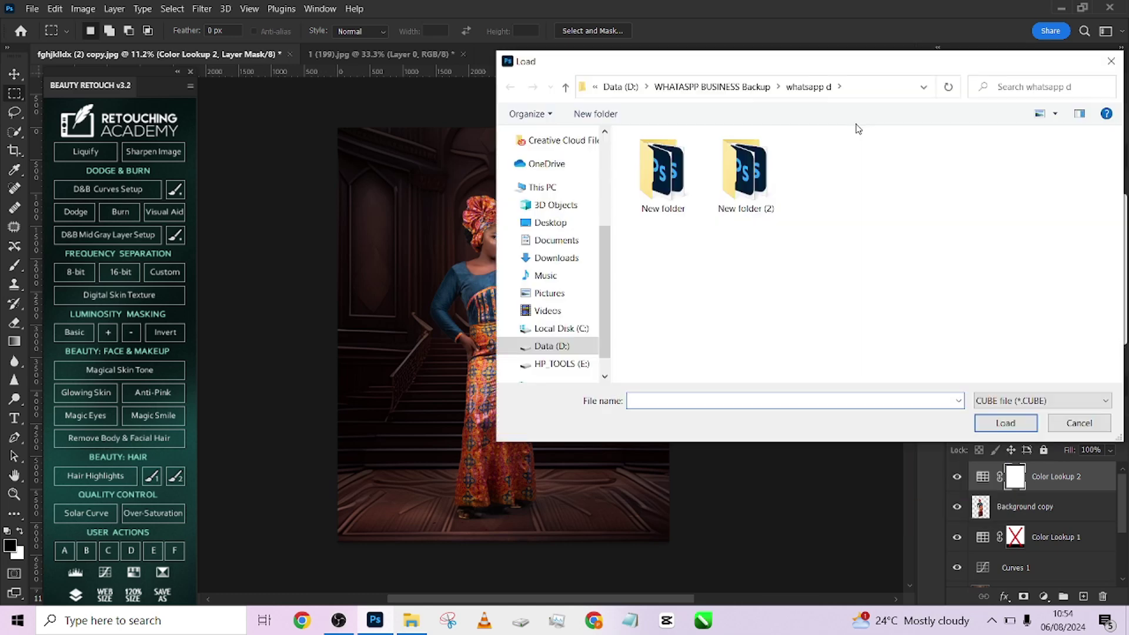
left_click(549, 293)
scroll(847, 368, "down", 1)
double_click(825, 341)
double_click(662, 164)
left_click(1041, 401)
left_click(1011, 447)
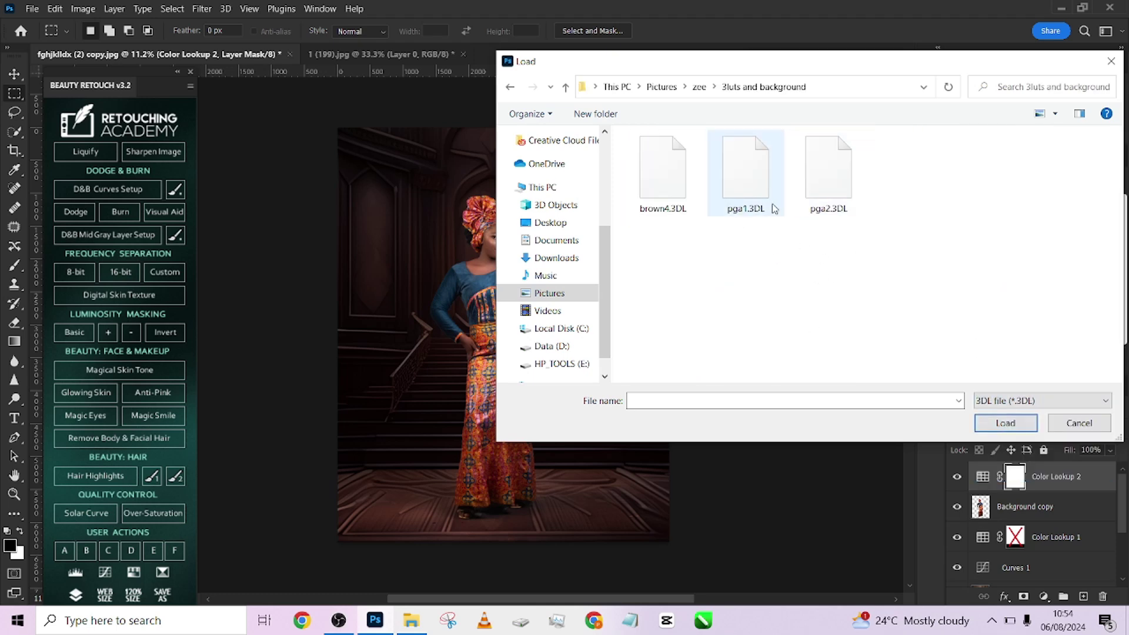
left_click(660, 184)
left_click(986, 418)
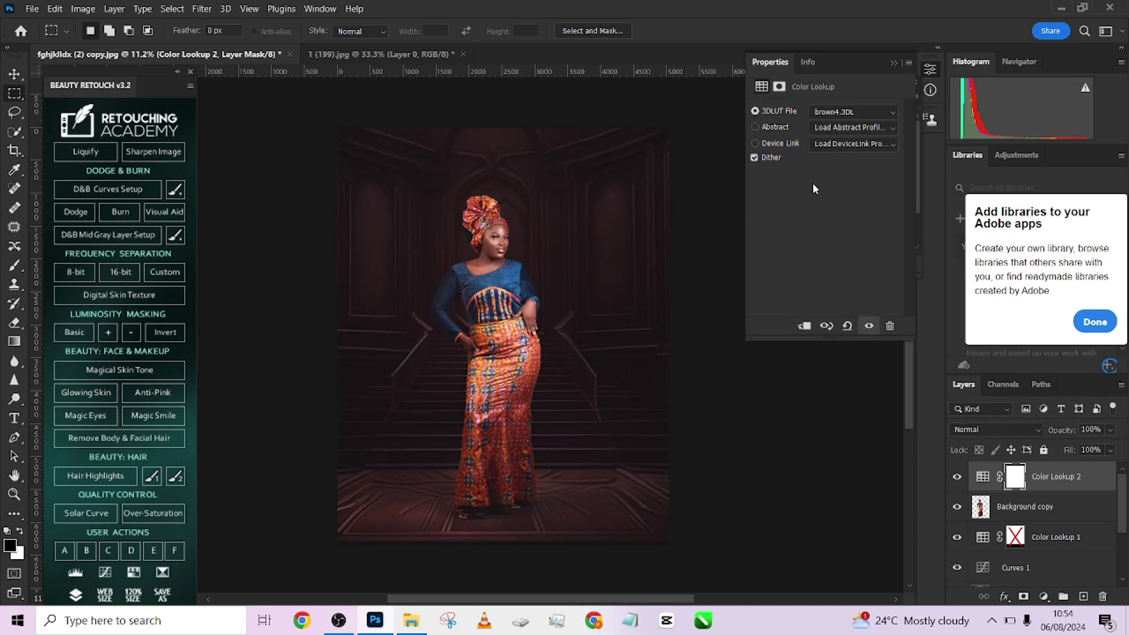
left_click(1111, 435)
left_click_drag(1102, 448, 1096, 449)
- Add Color Lookup 3 loading the custom pga1.3DL LUT
left_click(1043, 596)
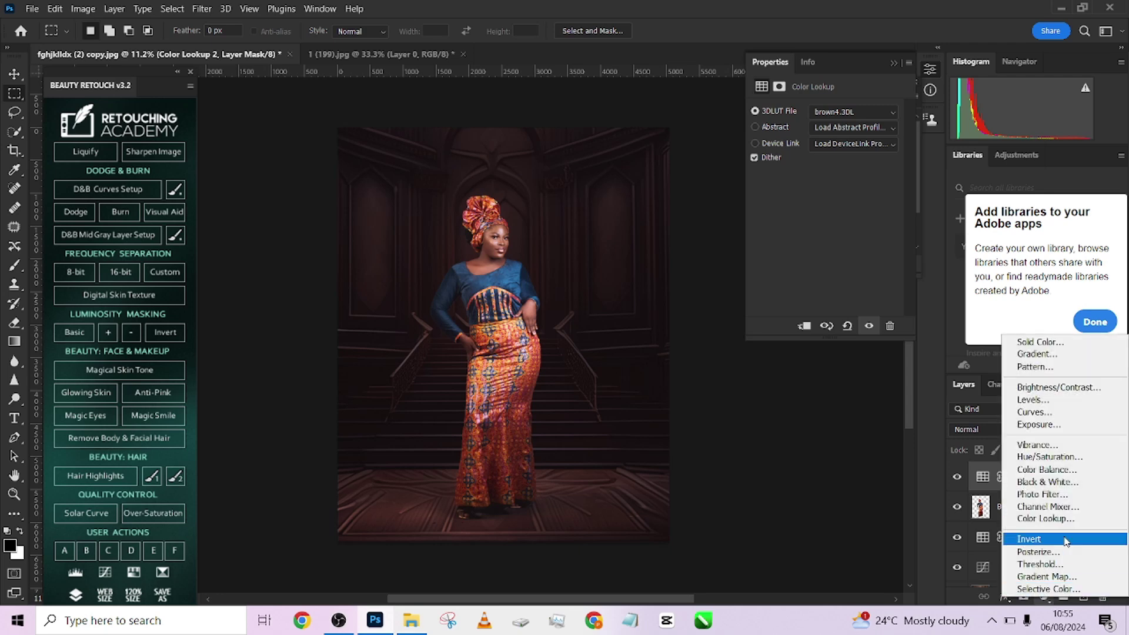
left_click(1041, 514)
left_click(849, 112)
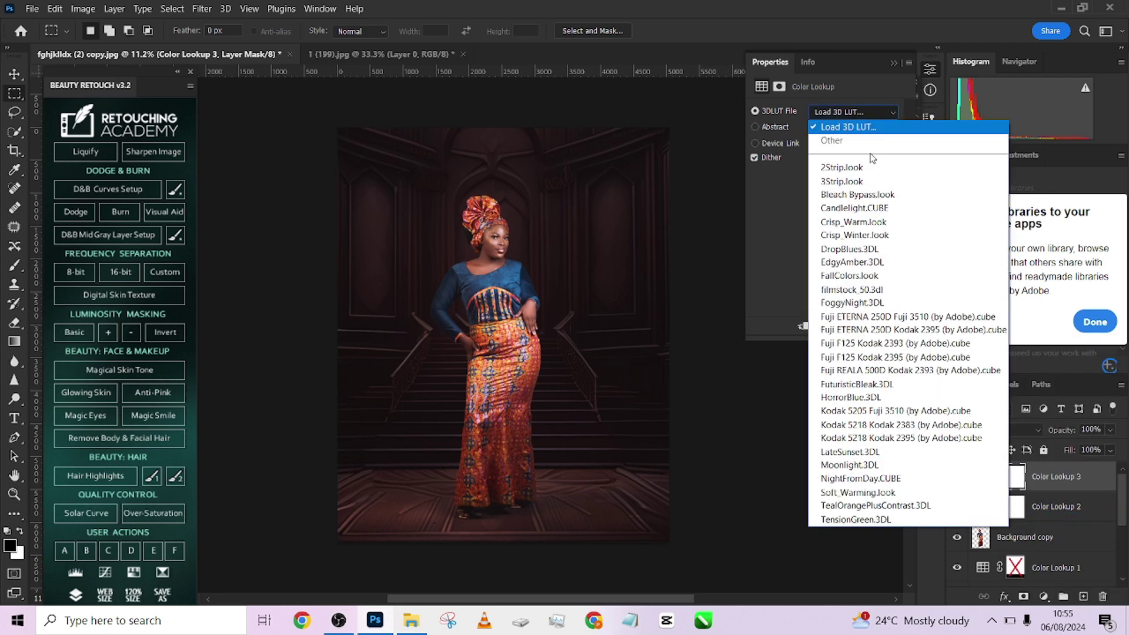
left_click(856, 130)
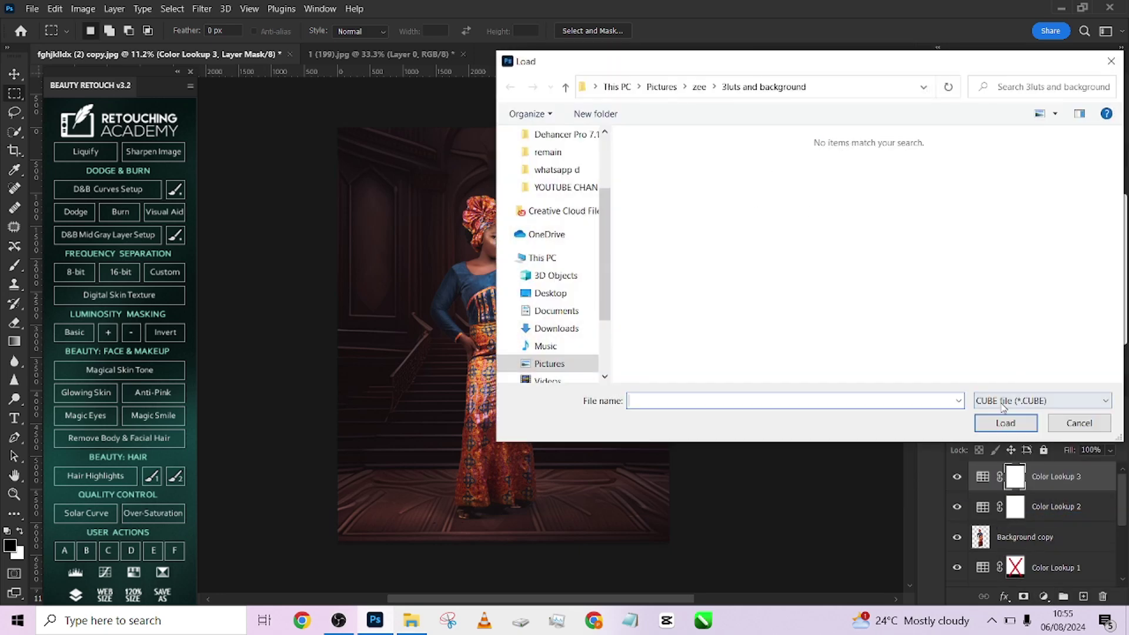
left_click(1035, 400)
left_click(1006, 424)
left_click(746, 176)
left_click(1004, 424)
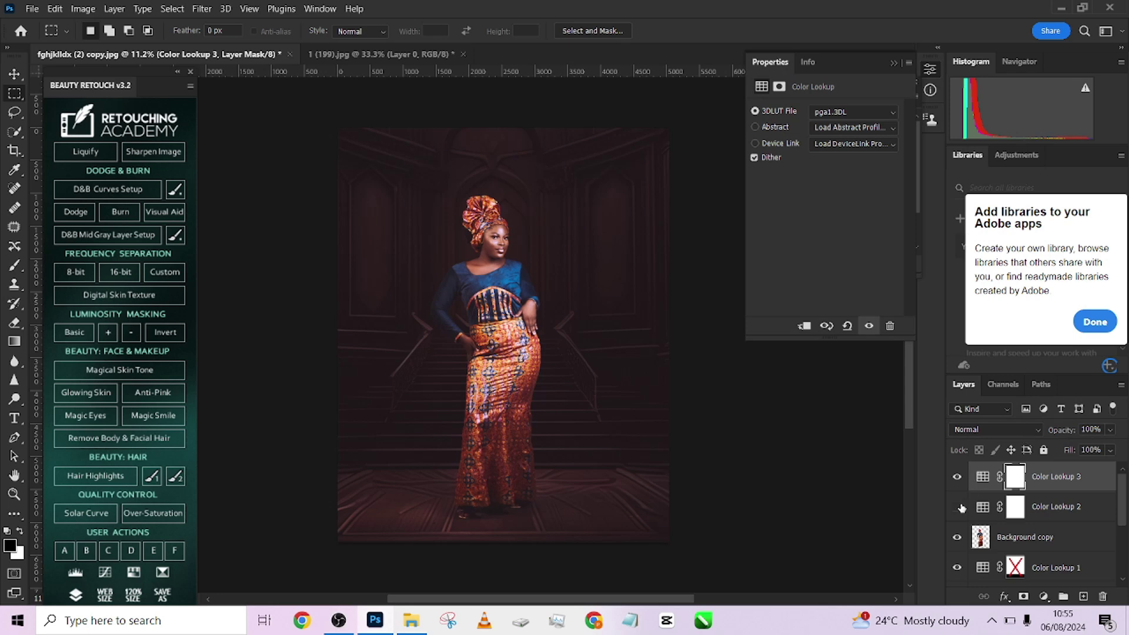
- Delete the Color Lookup 2 layer and set Color Lookup 3's fill to 63%
left_click(955, 478)
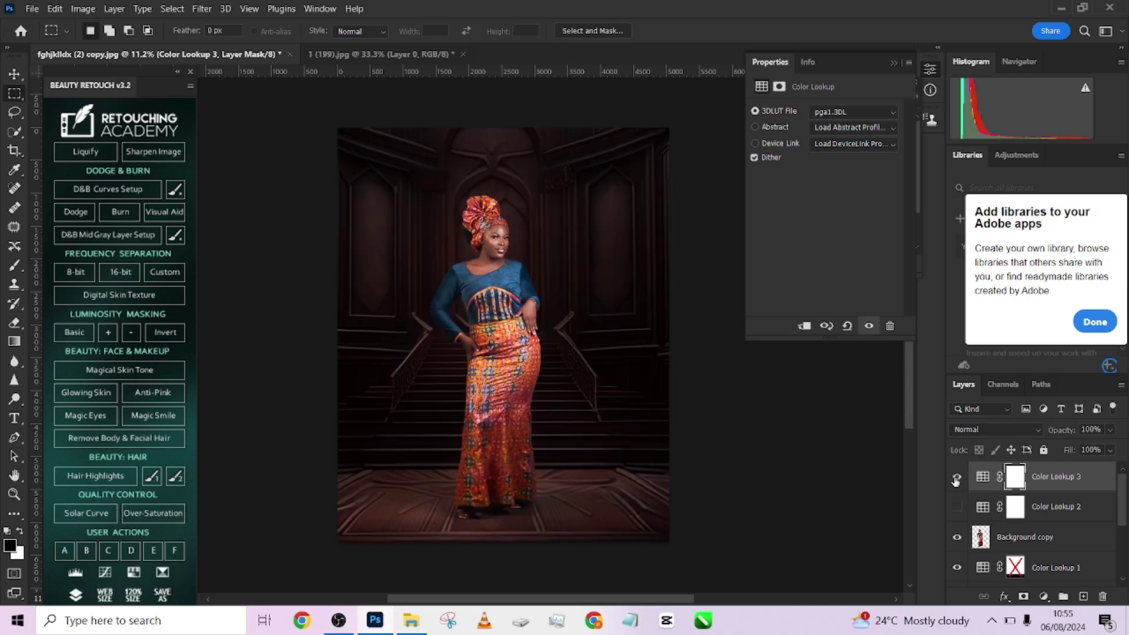
left_click(956, 478)
left_click_drag(1082, 505, 1102, 596)
left_click(1110, 449)
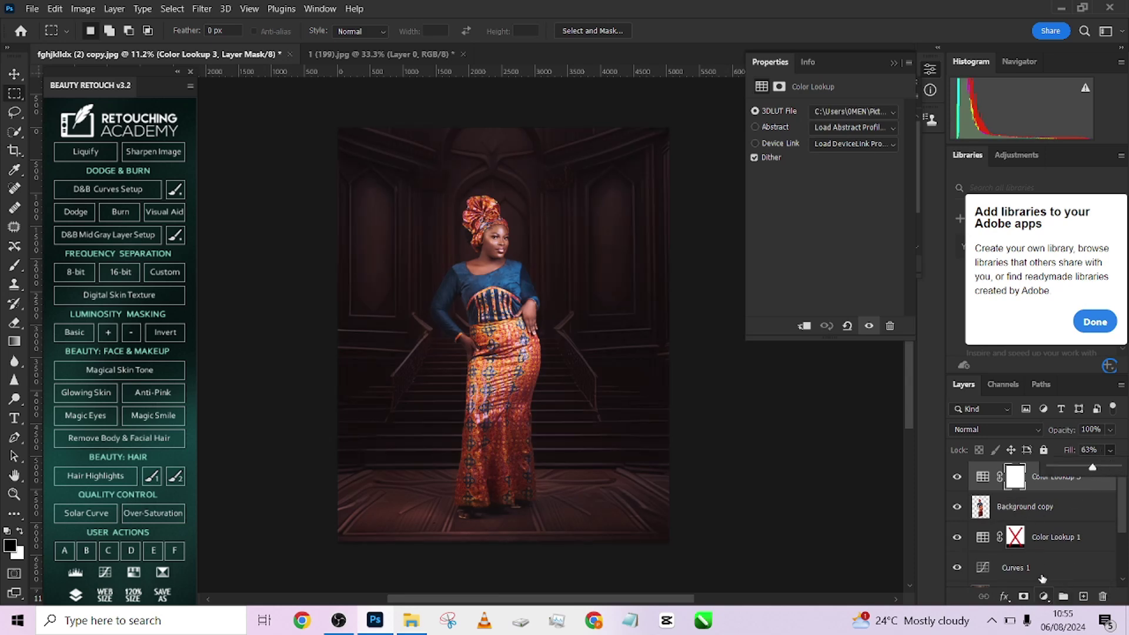
- Add Color Lookup 4 with the custom pga2.3DL LUT at 47% fill
left_click(1043, 596)
left_click(1056, 516)
left_click(846, 111)
left_click(848, 127)
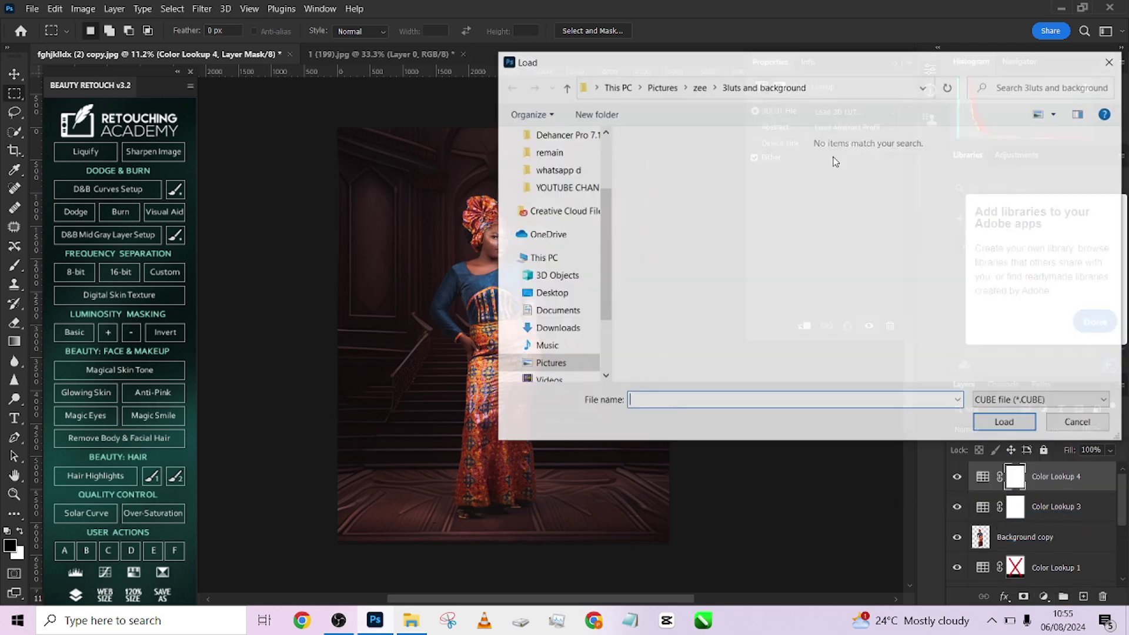
left_click(1005, 401)
left_click(1002, 428)
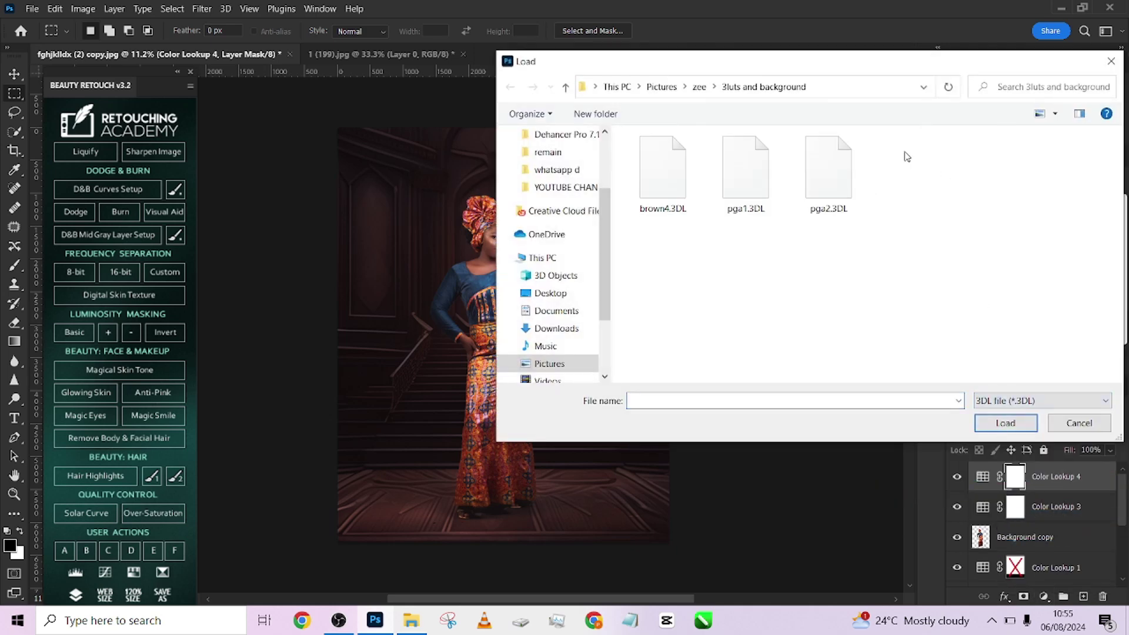
left_click(848, 190)
left_click(1003, 423)
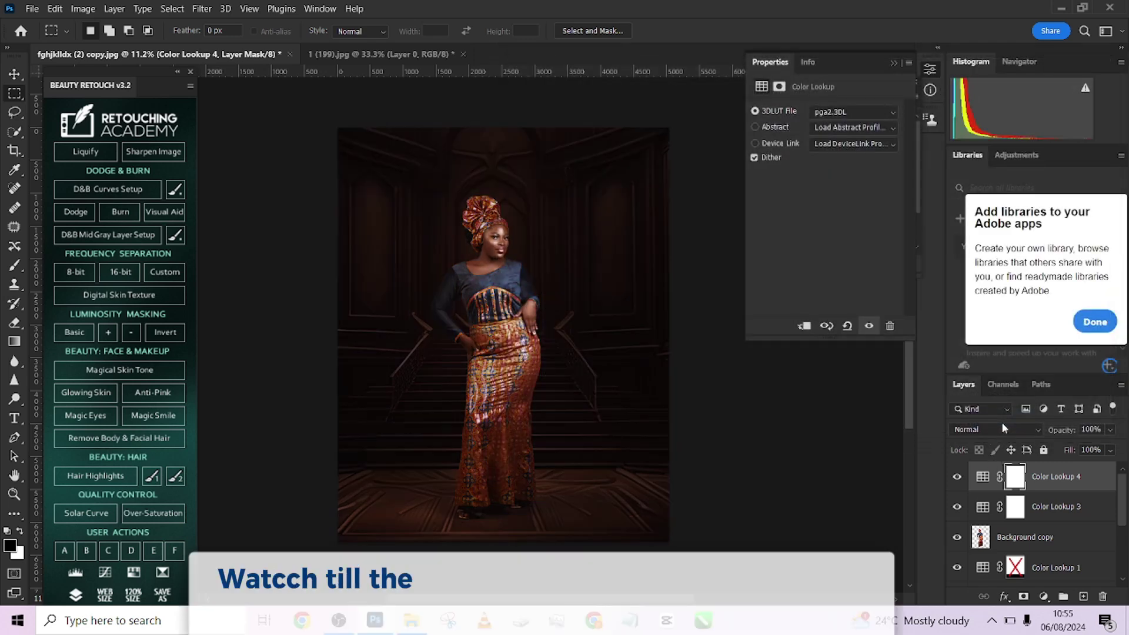
left_click(1109, 450)
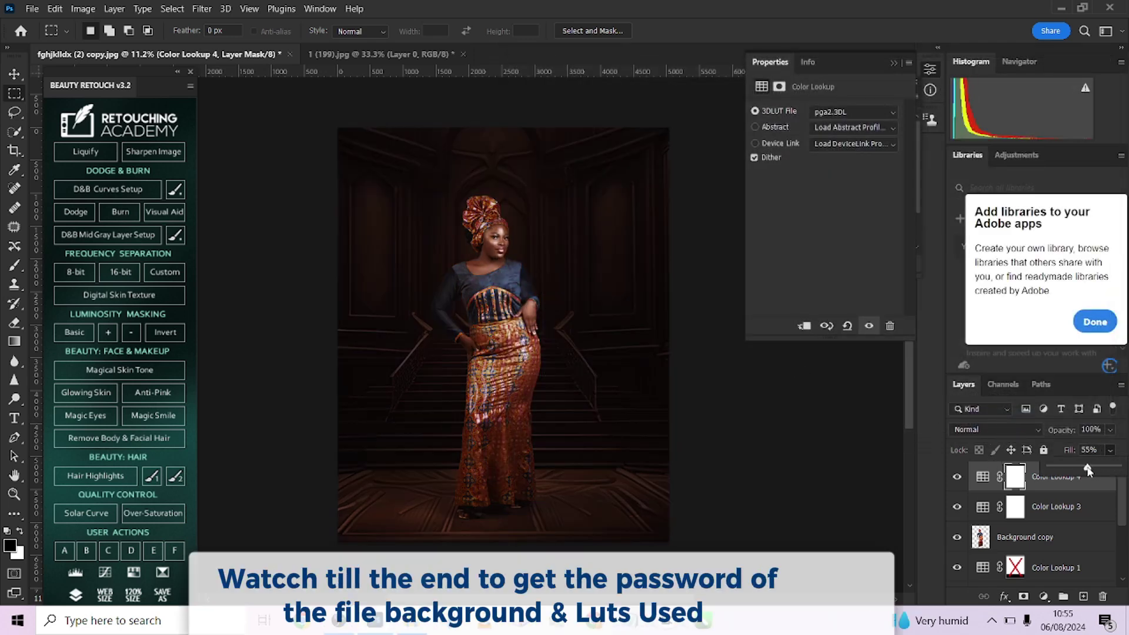
left_click_drag(1085, 469, 1081, 468)
- Compare Color Lookup 4 on and off, then delete it
scroll(614, 299, "up", 3)
scroll(613, 298, "down", 1)
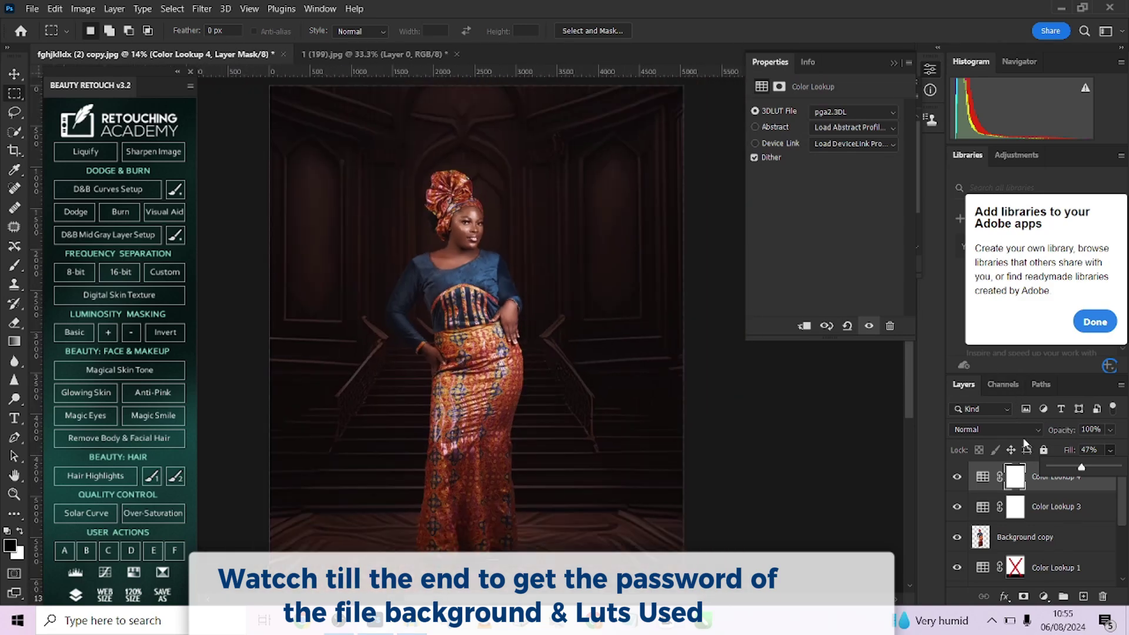
left_click(956, 477)
left_click(956, 477)
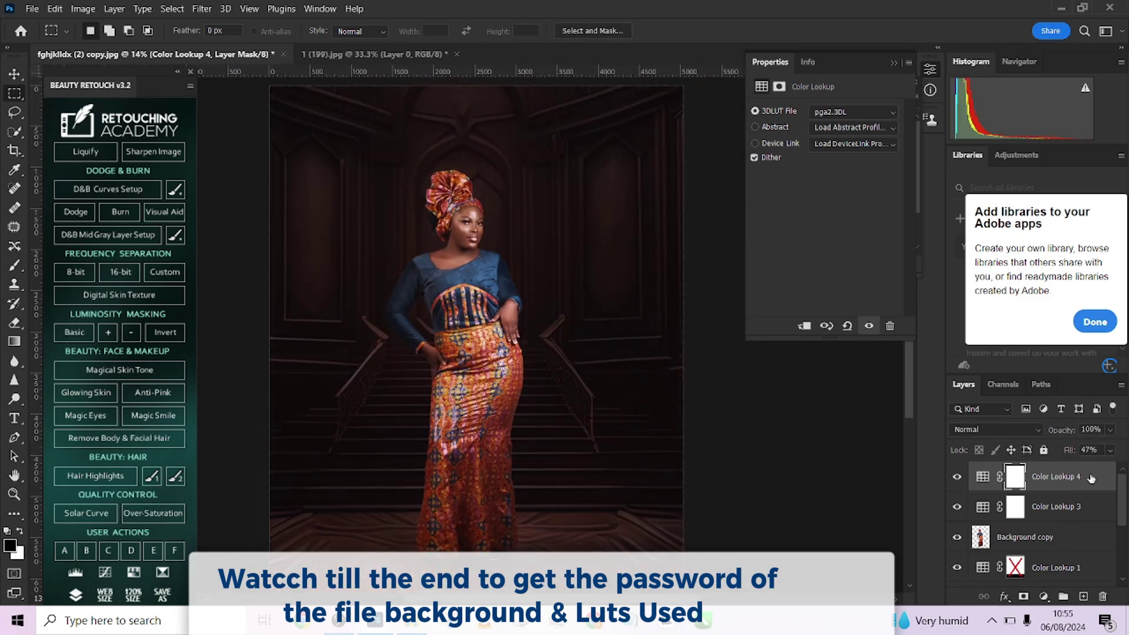
left_click_drag(1064, 490, 1102, 598)
scroll(632, 308, "down", 1)
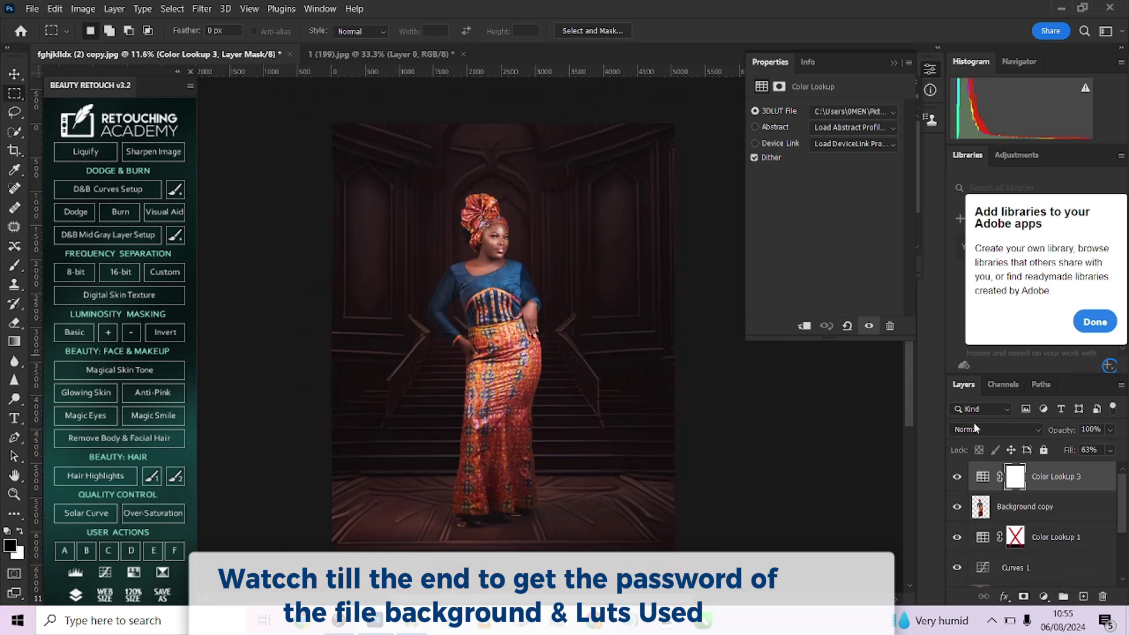
left_click(1045, 597)
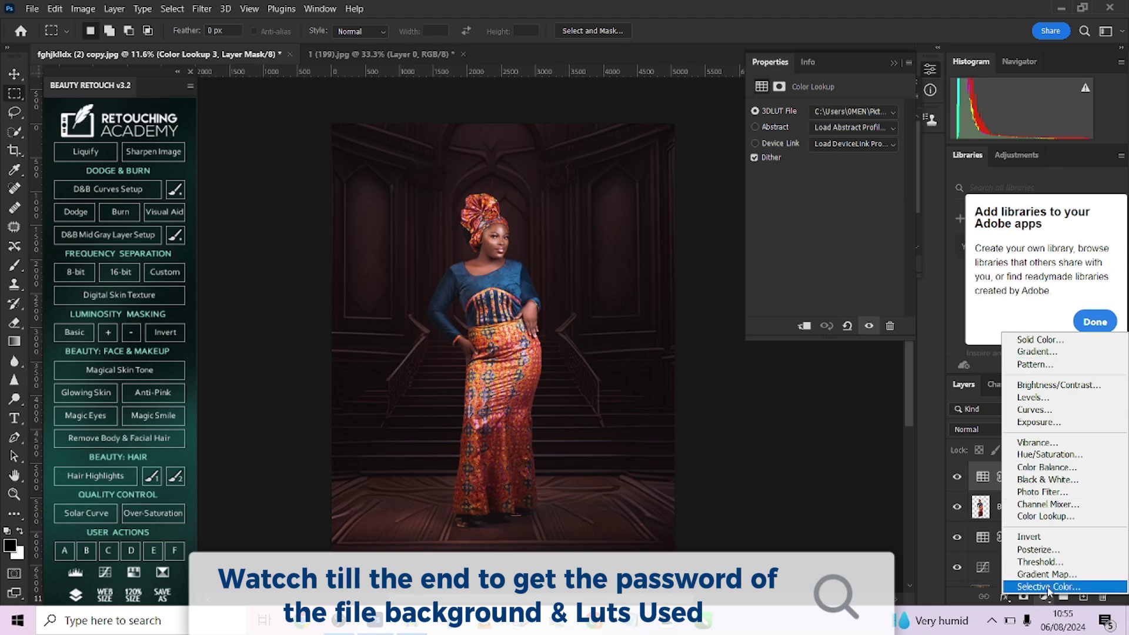
- Add a Color Balance layer and push its shadows toward cyan
left_click(1045, 466)
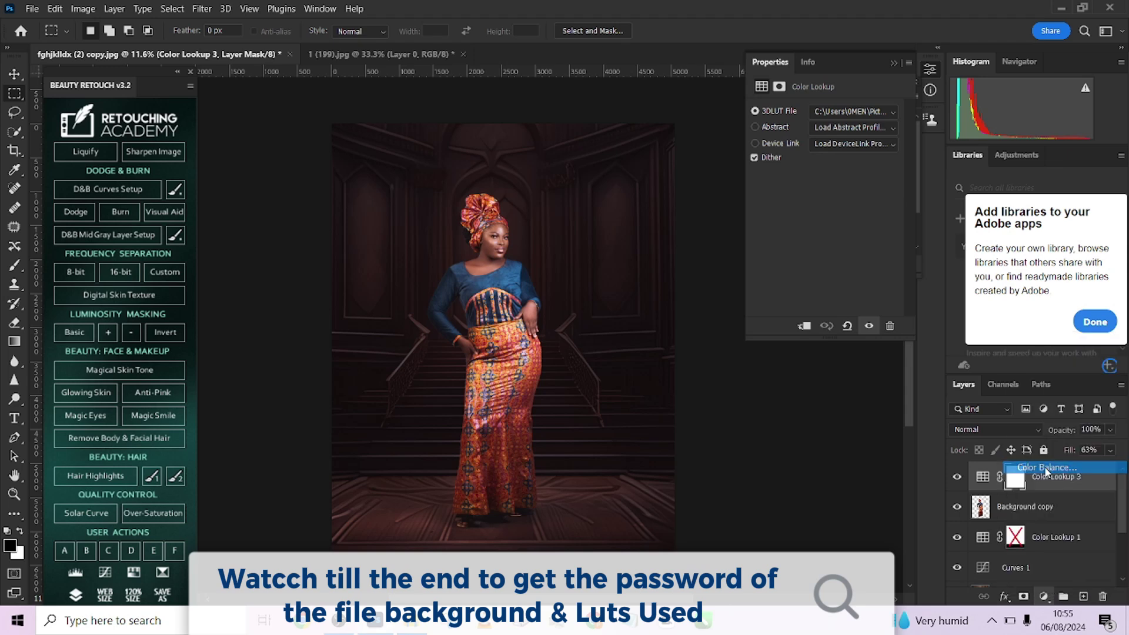
left_click(824, 113)
left_click(813, 123)
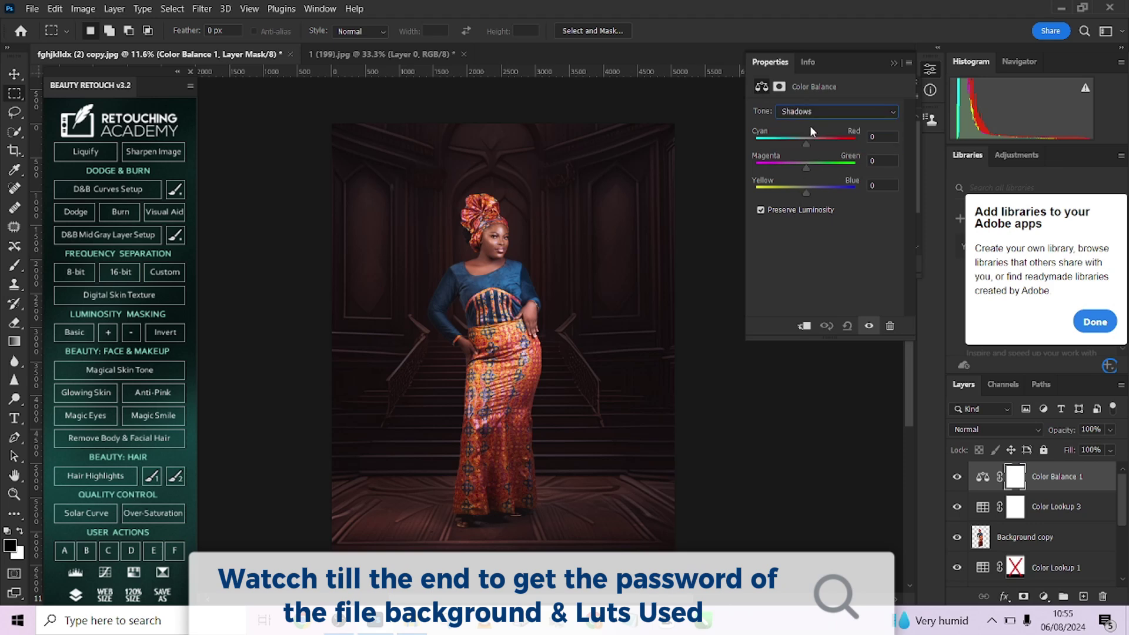
left_click_drag(802, 140, 802, 140)
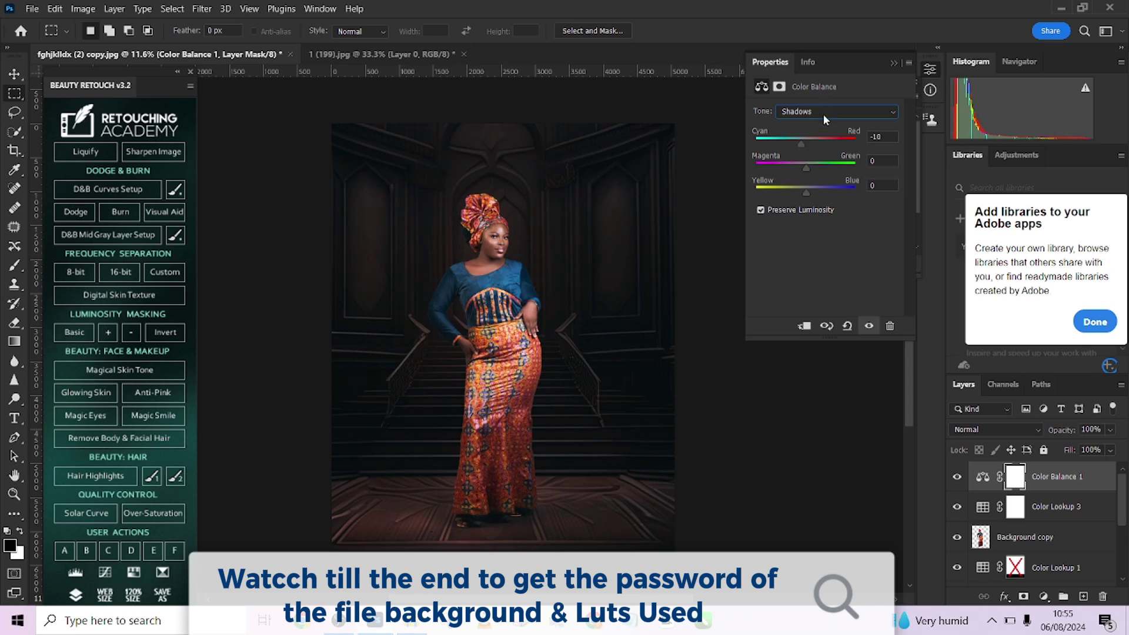
- Set Color Balance highlights to -2/0/+8 and midtones to -4/-4/+5
left_click(823, 115)
left_click(810, 145)
left_click_drag(804, 197, 812, 194)
mouse_move(804, 142)
left_mouse_down()
mouse_move(803, 168)
mouse_move(805, 145)
left_mouse_up()
left_click(814, 112)
left_click(817, 131)
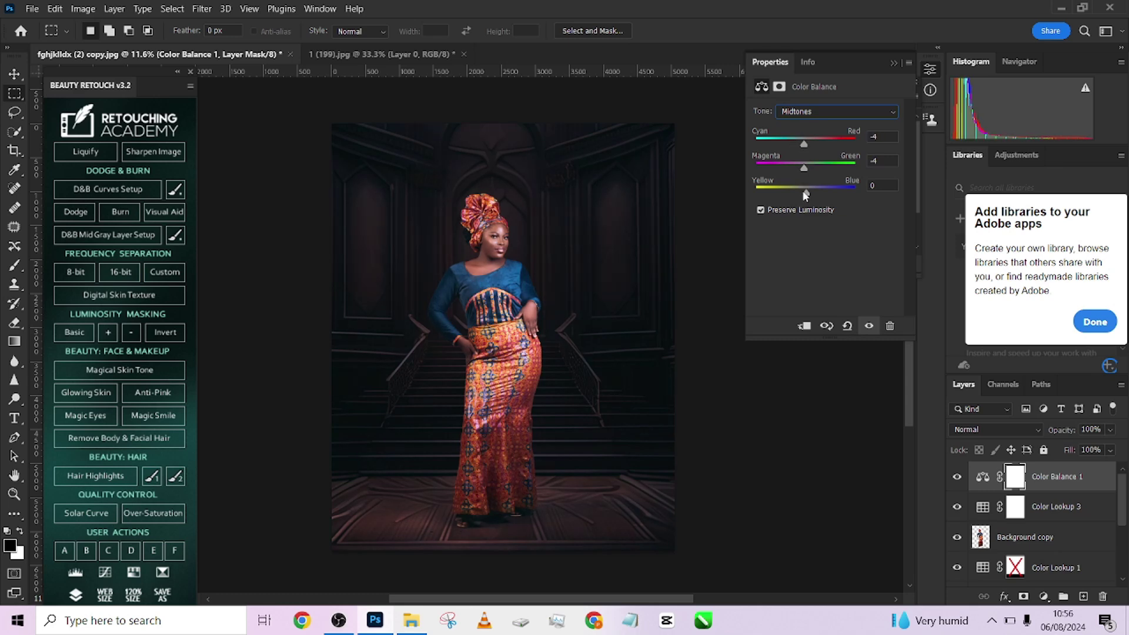
left_click_drag(802, 190, 809, 193)
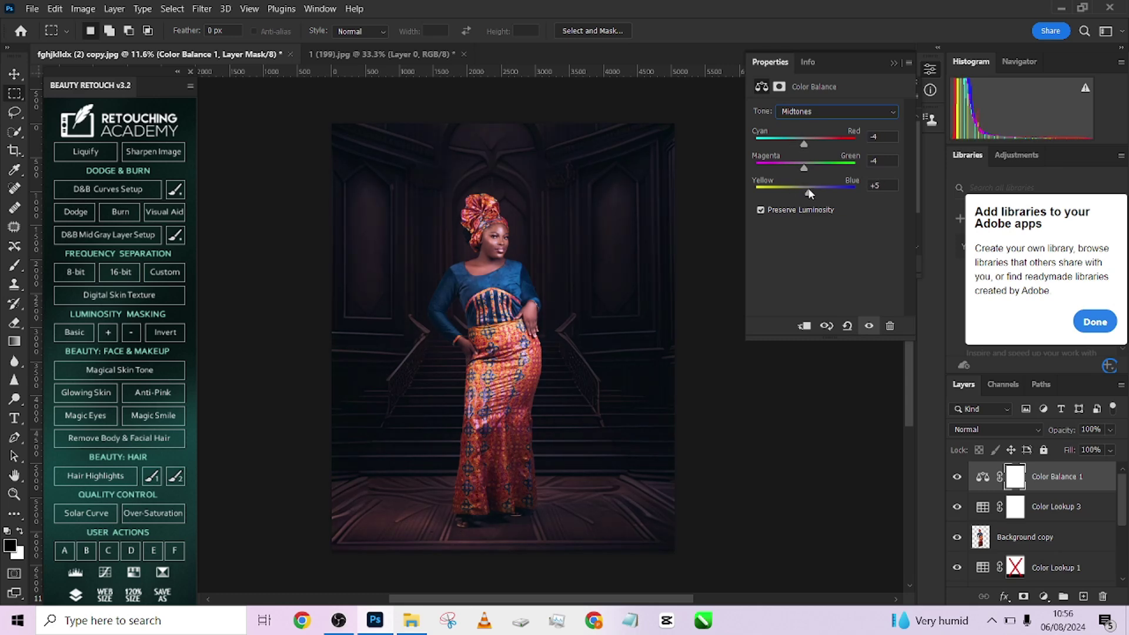
- Add a Cooling Filter (80) photo filter at 47% opacity, then stamp visible layers into Layer 3
left_click(1046, 596)
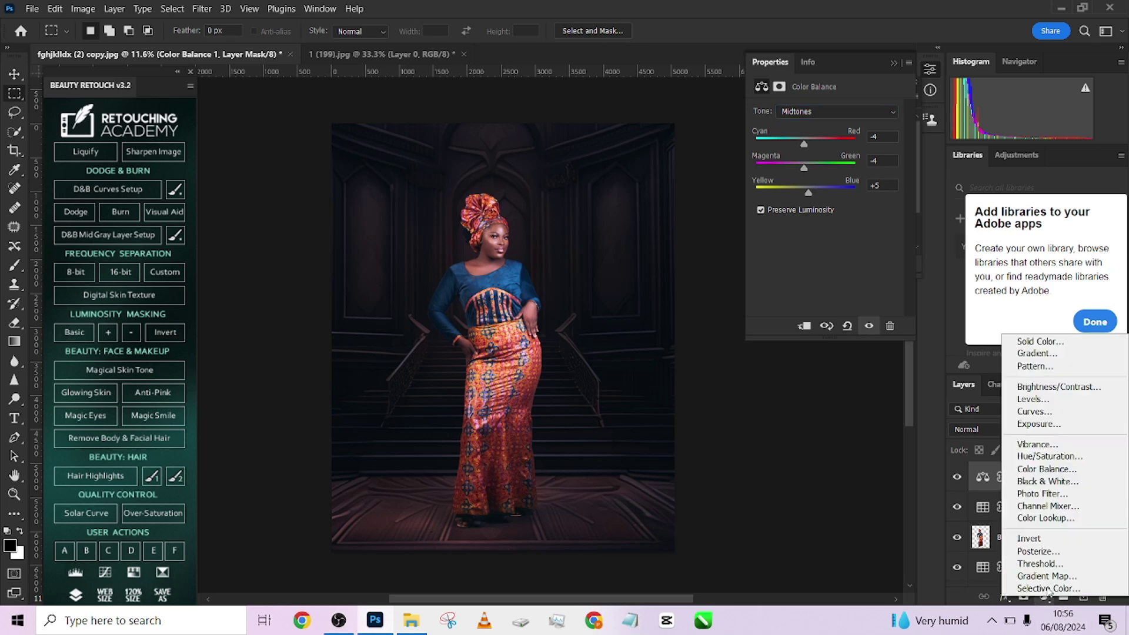
left_click(1047, 495)
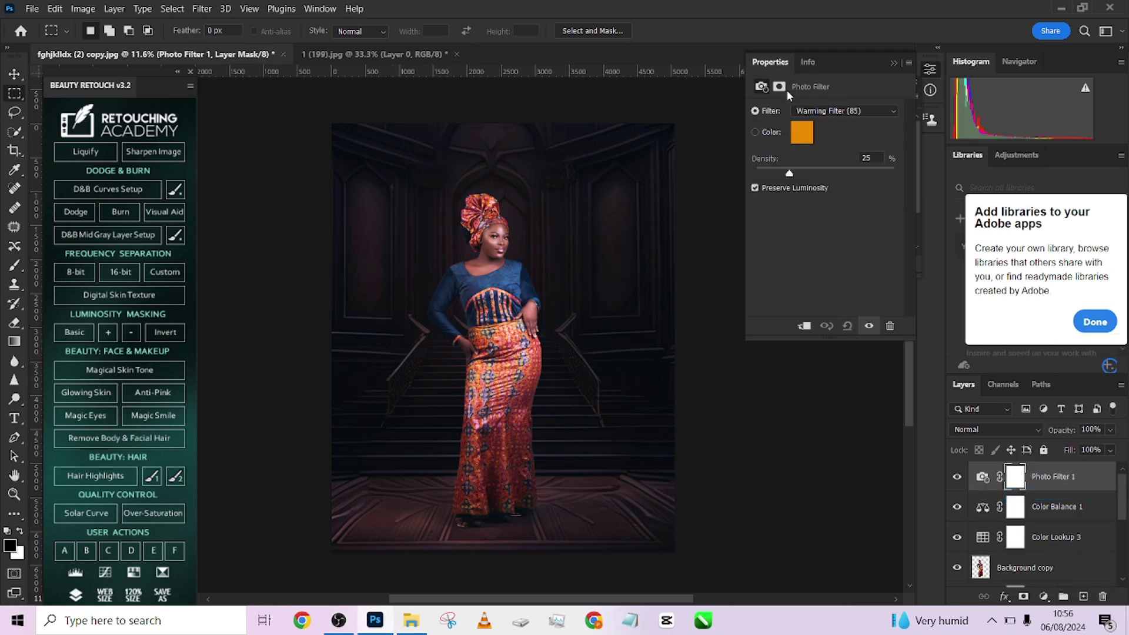
left_click(814, 114)
left_click(822, 152)
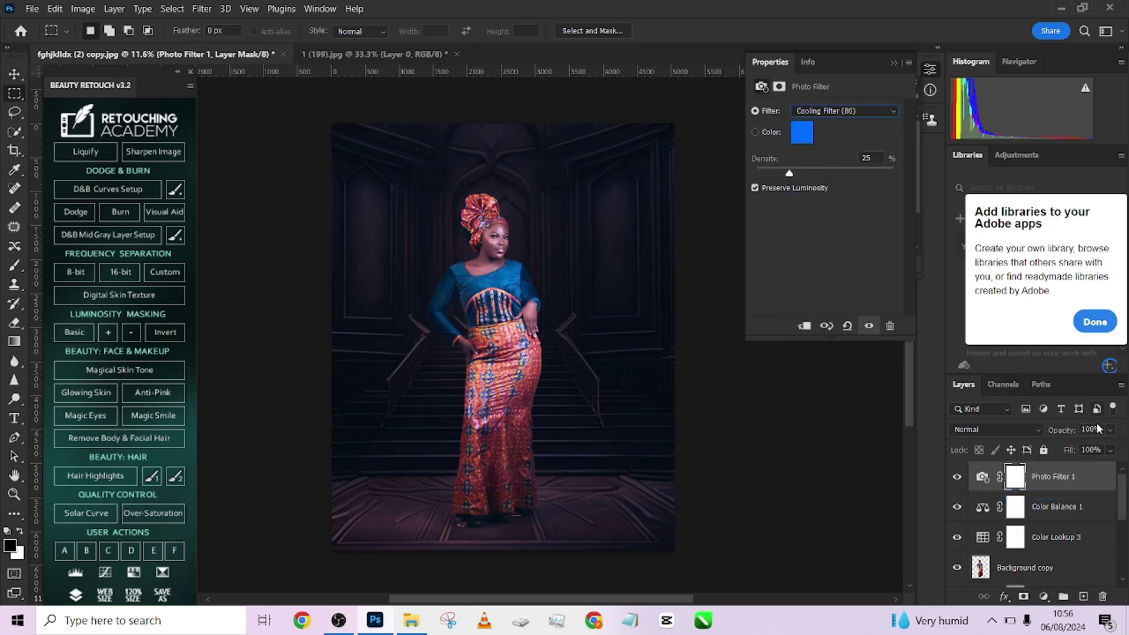
left_click_drag(1110, 433, 1080, 450)
scroll(1034, 529, "down", 3)
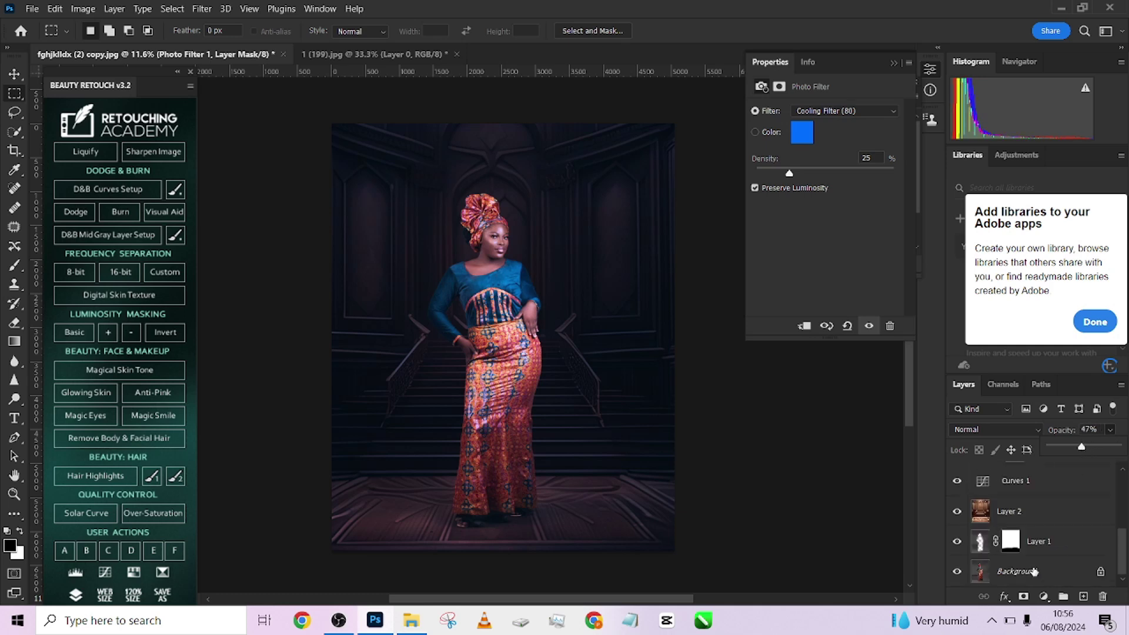
scroll(1042, 571, "up", 3)
key("Return")
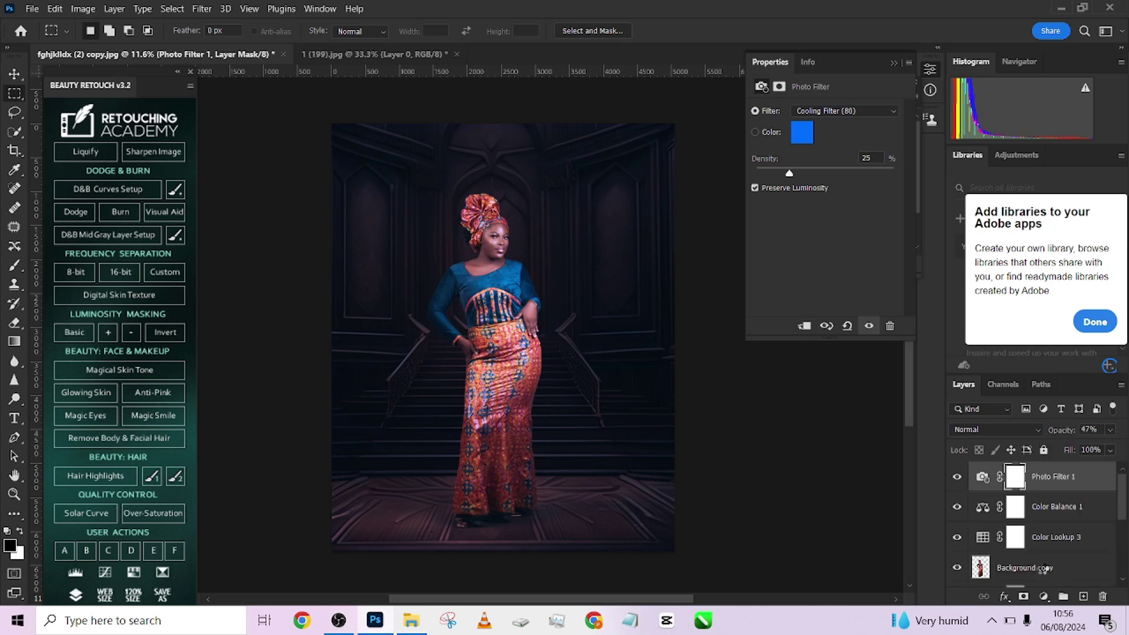
key("ctrl+shift+alt+e")
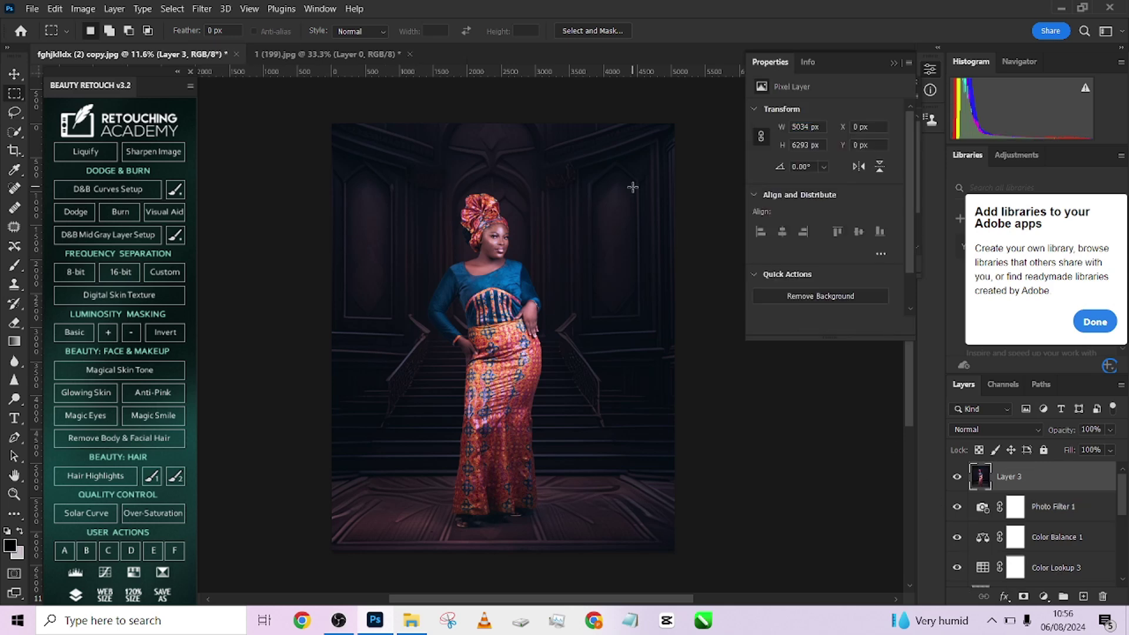
- Open the Camera Raw Filter on Layer 3 and raise the Calibration blue primary saturation
left_click(201, 8)
left_click(227, 111)
scroll(907, 484, "down", 5)
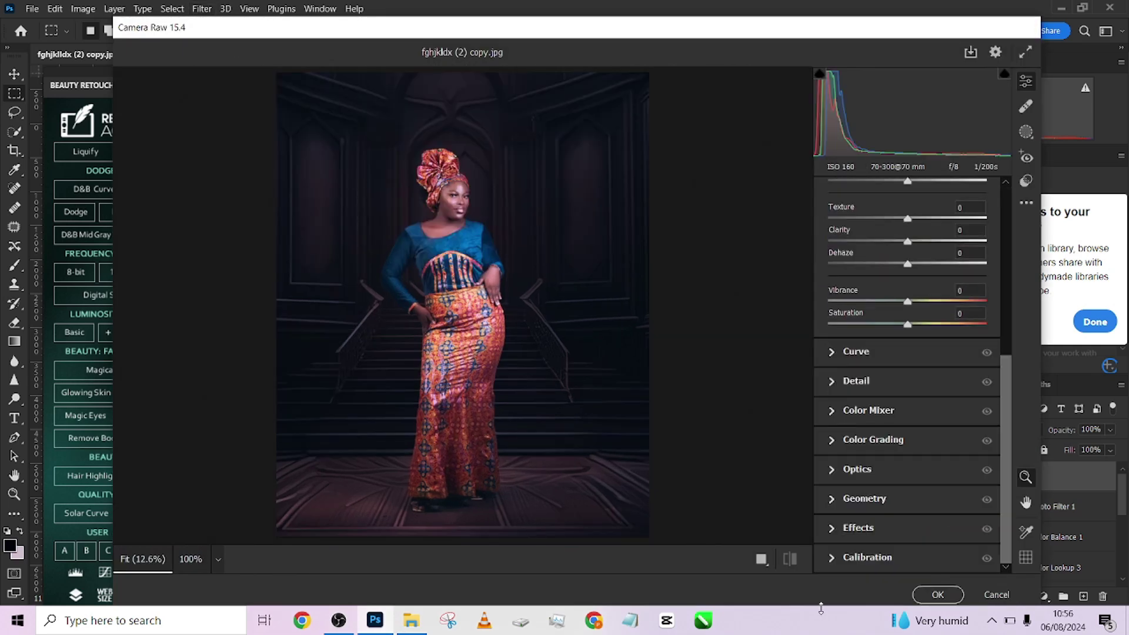
left_click(835, 558)
left_click_drag(907, 558, 955, 562)
- In Basic, set Temperature to +6 and lift Shadows to +30
scroll(934, 517, "up", 5)
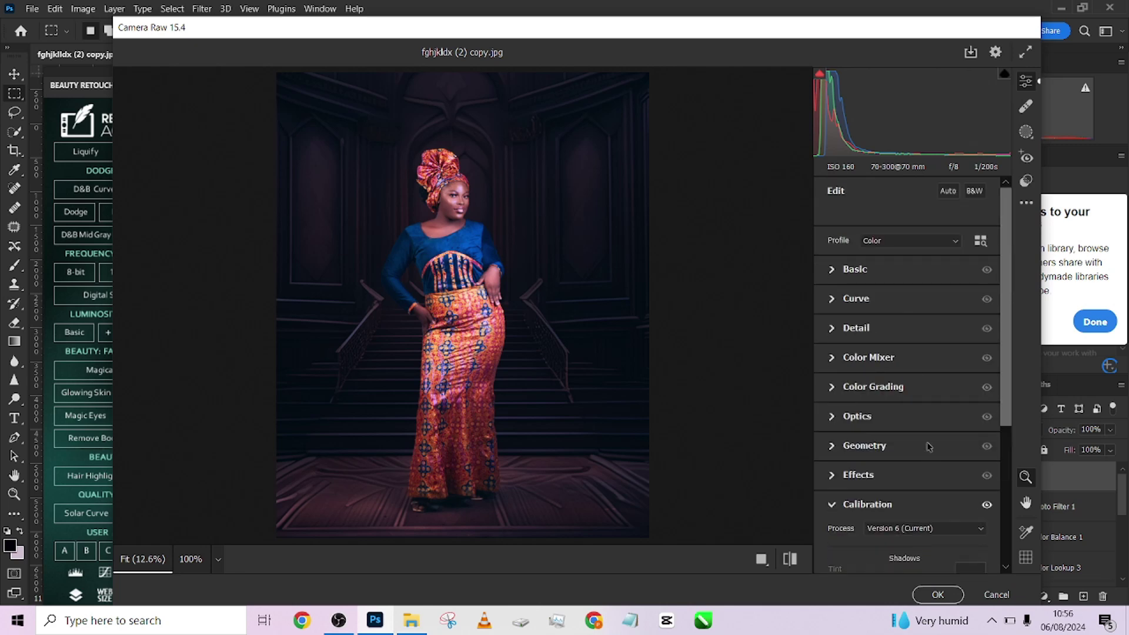
left_click(834, 271)
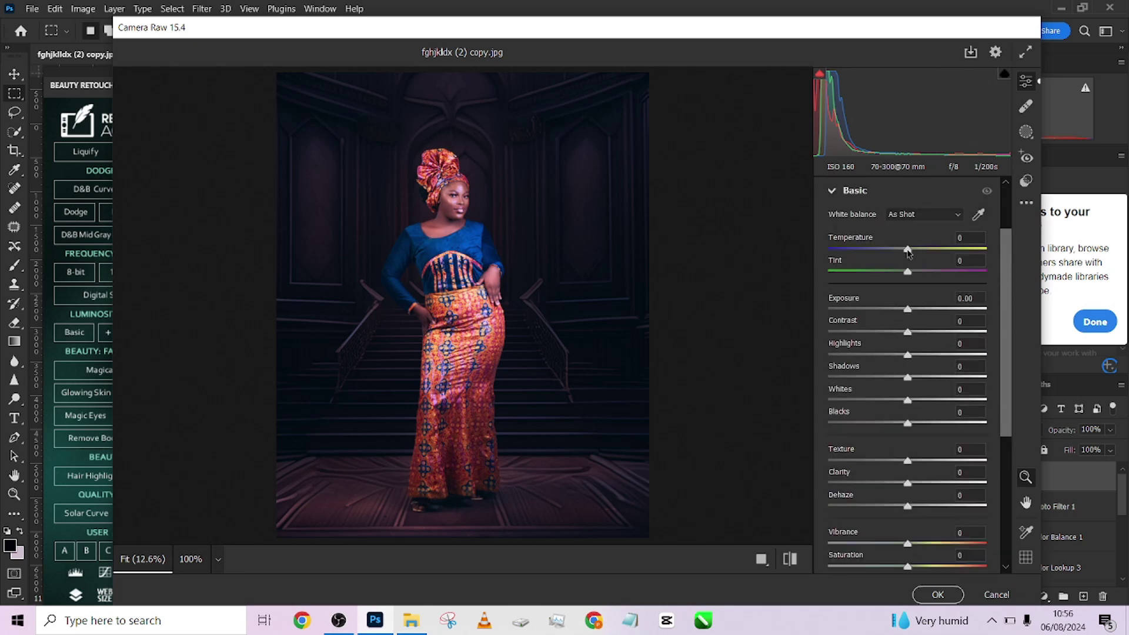
left_click_drag(907, 249, 912, 250)
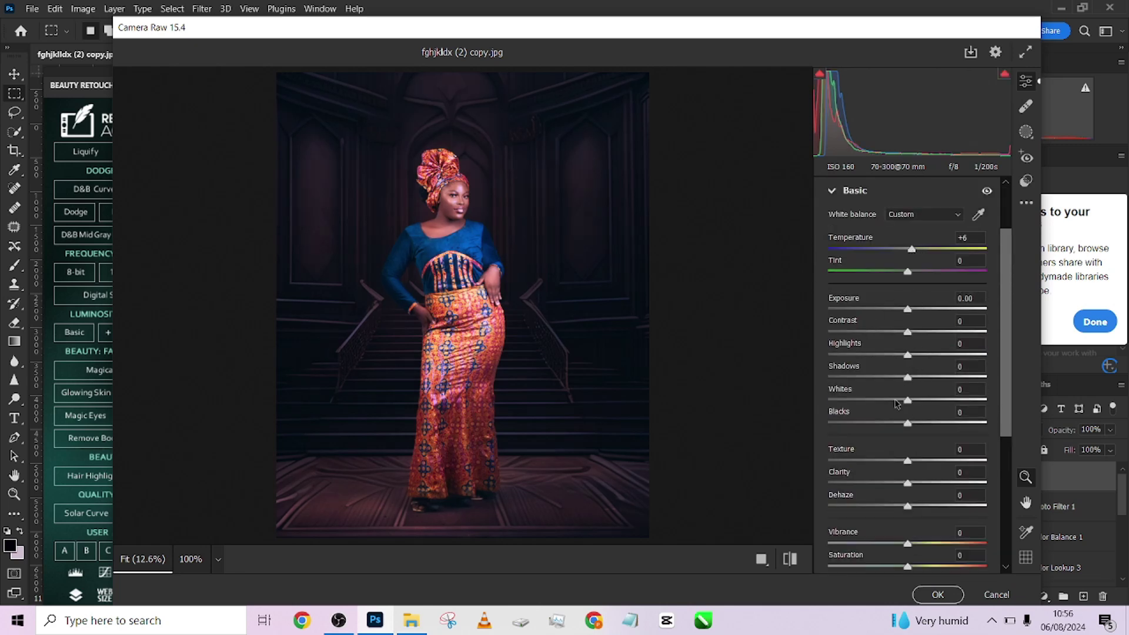
left_click_drag(921, 377, 930, 377)
- Add a -25 edge vignette in the Effects settings
scroll(844, 520, "down", 5)
left_click(831, 529)
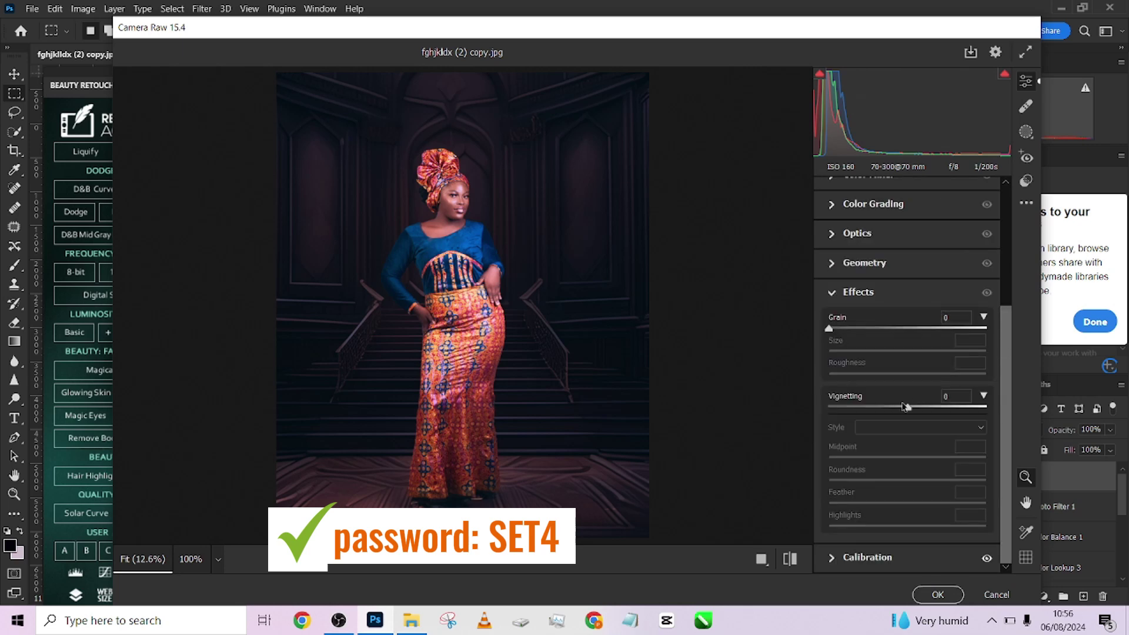
left_click_drag(896, 408, 888, 408)
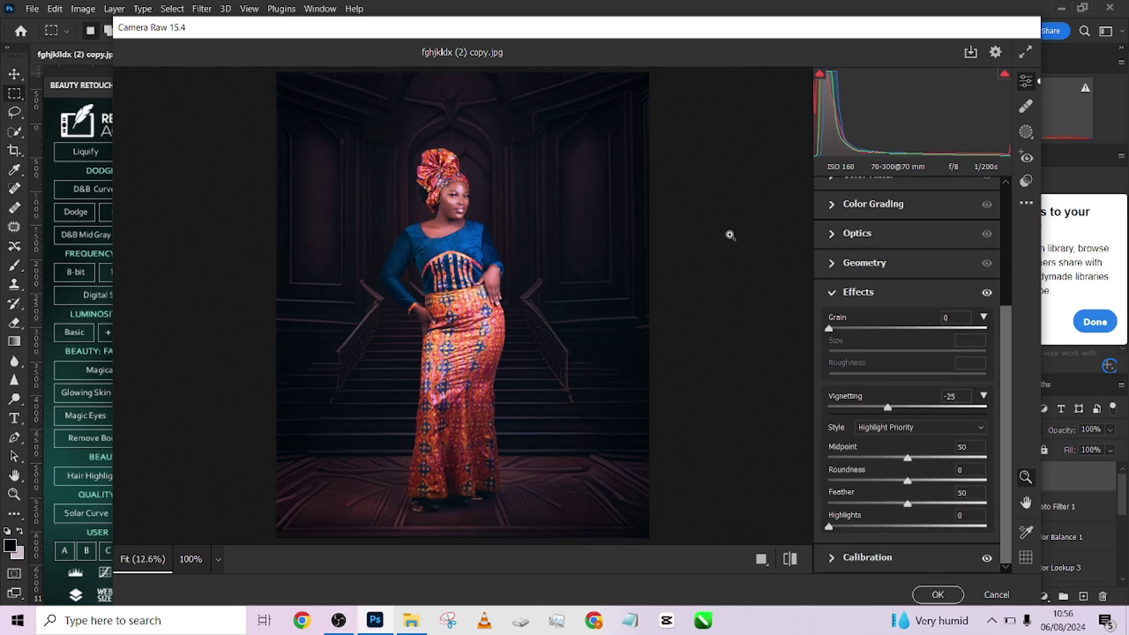
- Set Noise Reduction to 16 and Color Noise Reduction to 32, then apply the filter
scroll(840, 238, "up", 5)
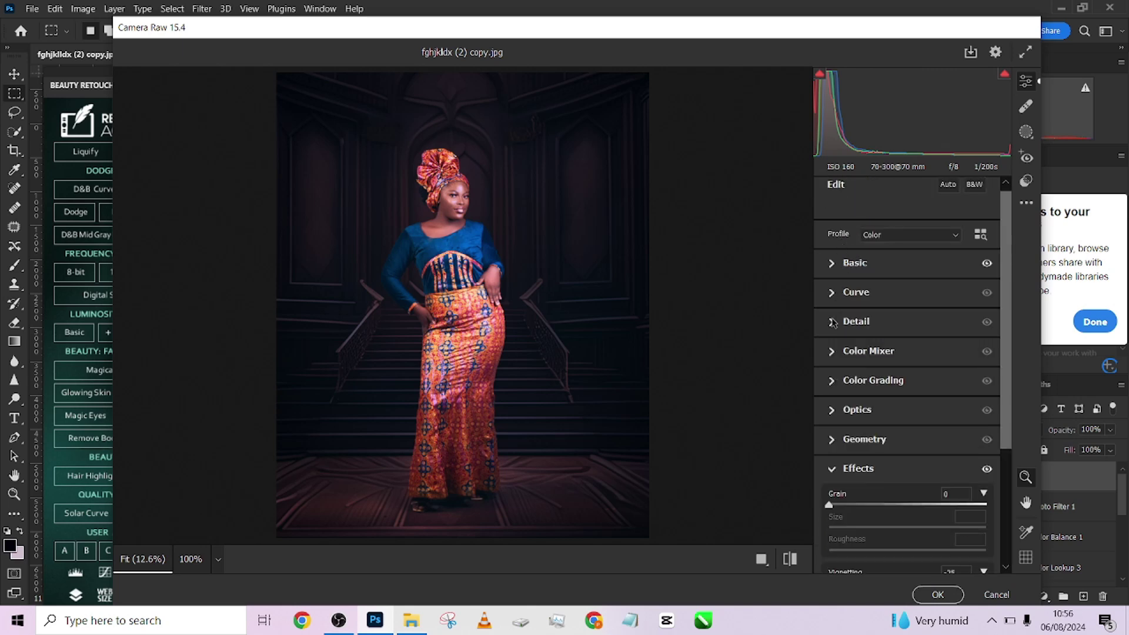
left_click(834, 322)
left_click_drag(829, 394, 835, 365)
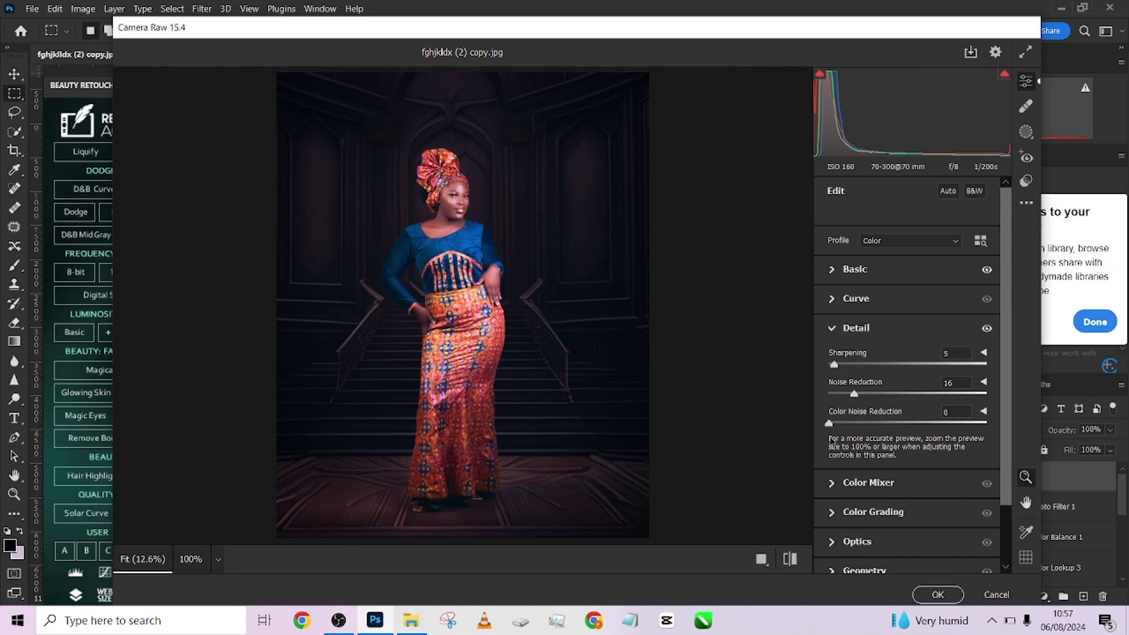
left_click_drag(829, 423, 880, 425)
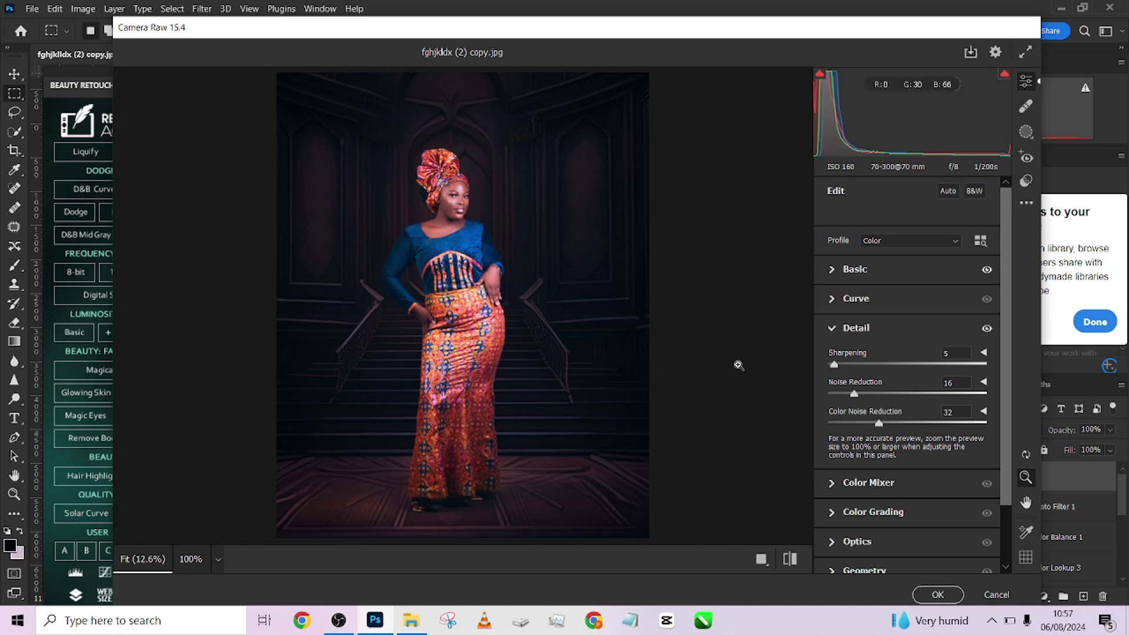
left_click(933, 595)
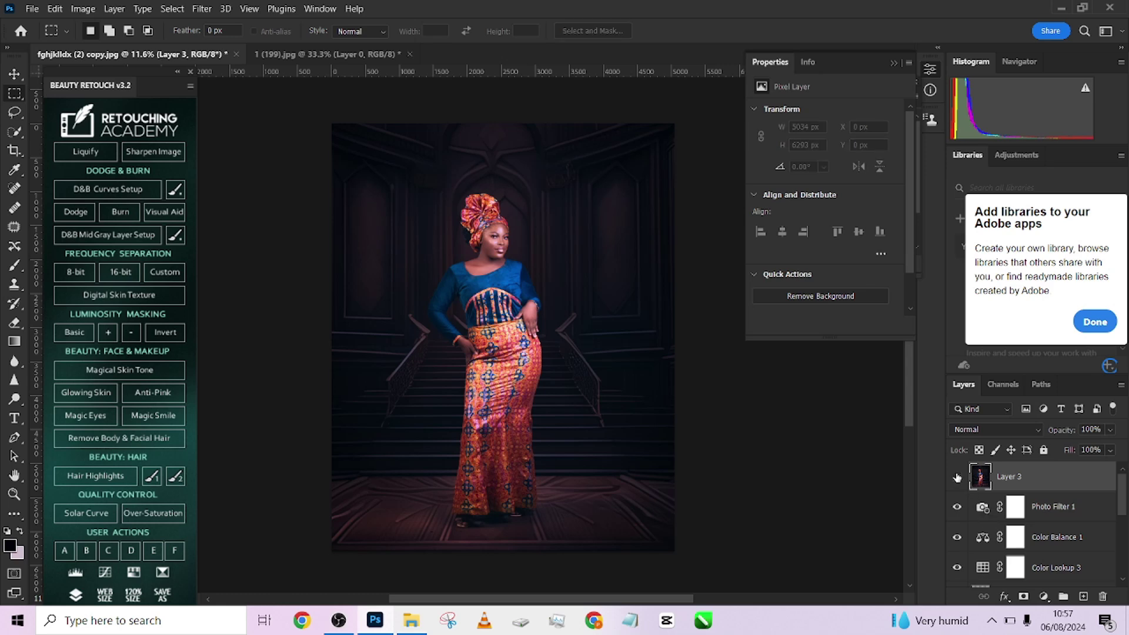
left_click(956, 476)
left_click(957, 477)
left_click(956, 477)
left_click(956, 476)
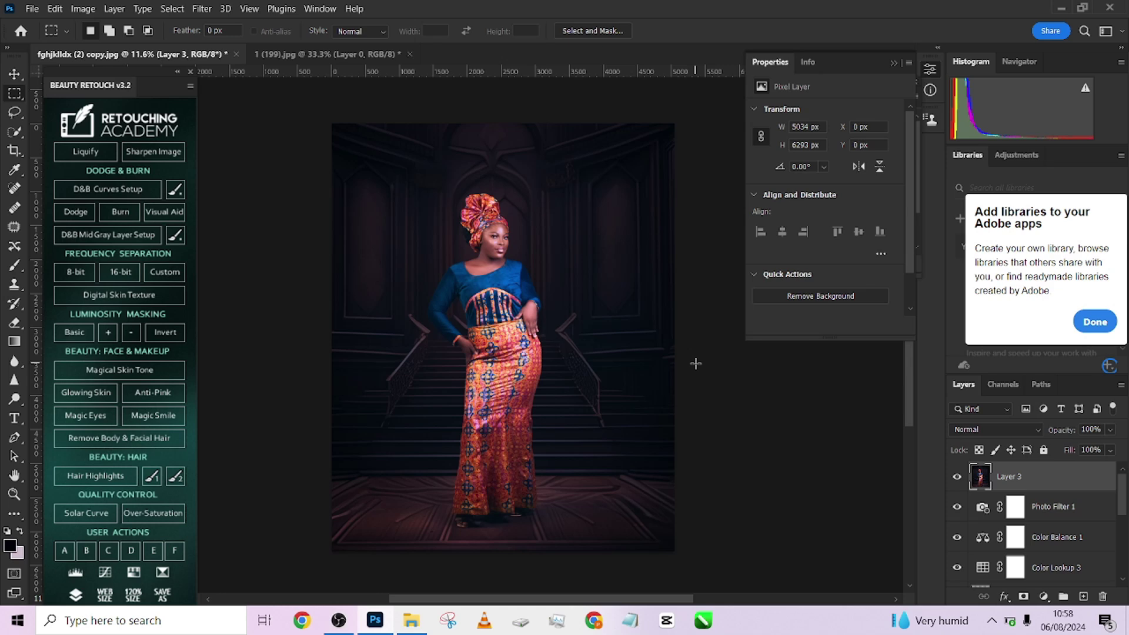
scroll(1013, 535, "down", 5)
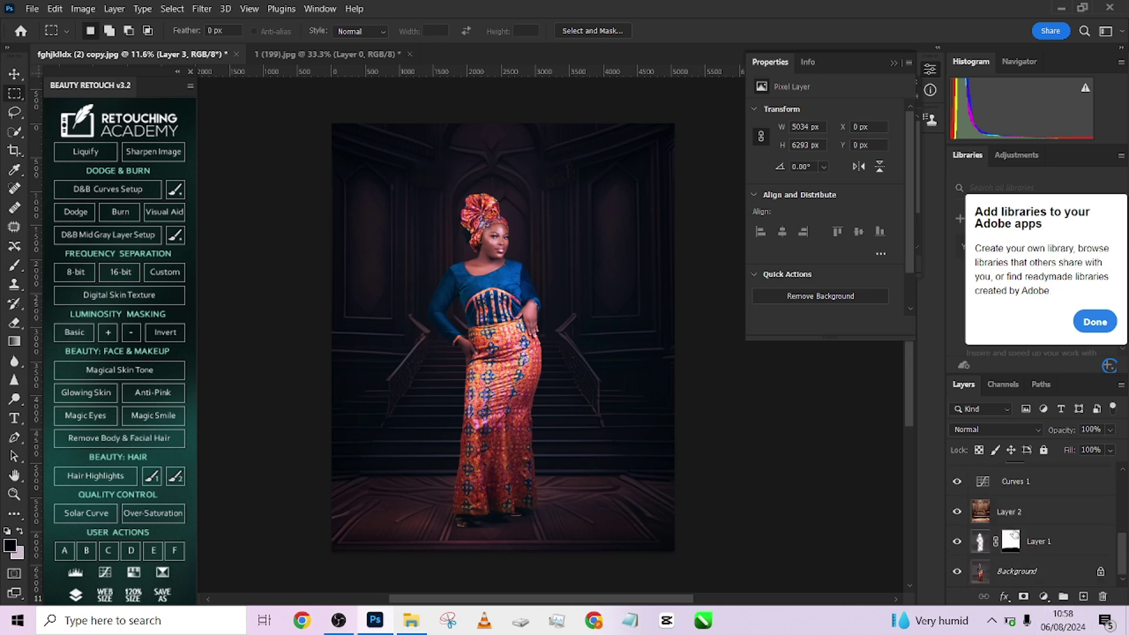
left_click(957, 572, "alt")
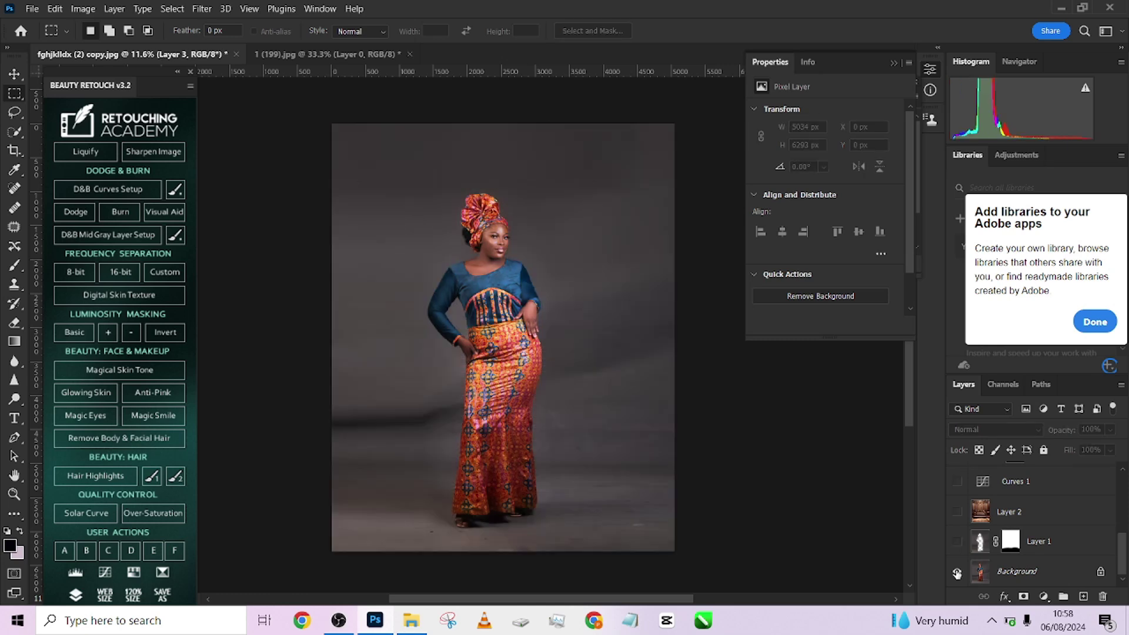
left_click(956, 572, "alt")
left_click(957, 572, "alt")
left_click(957, 572, "alt")
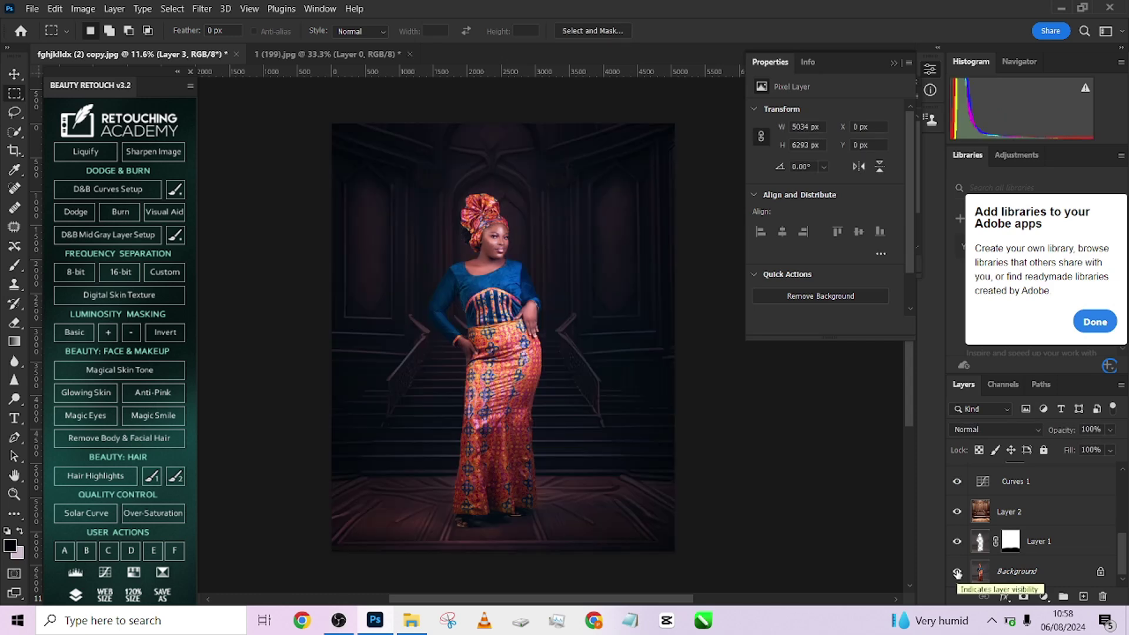